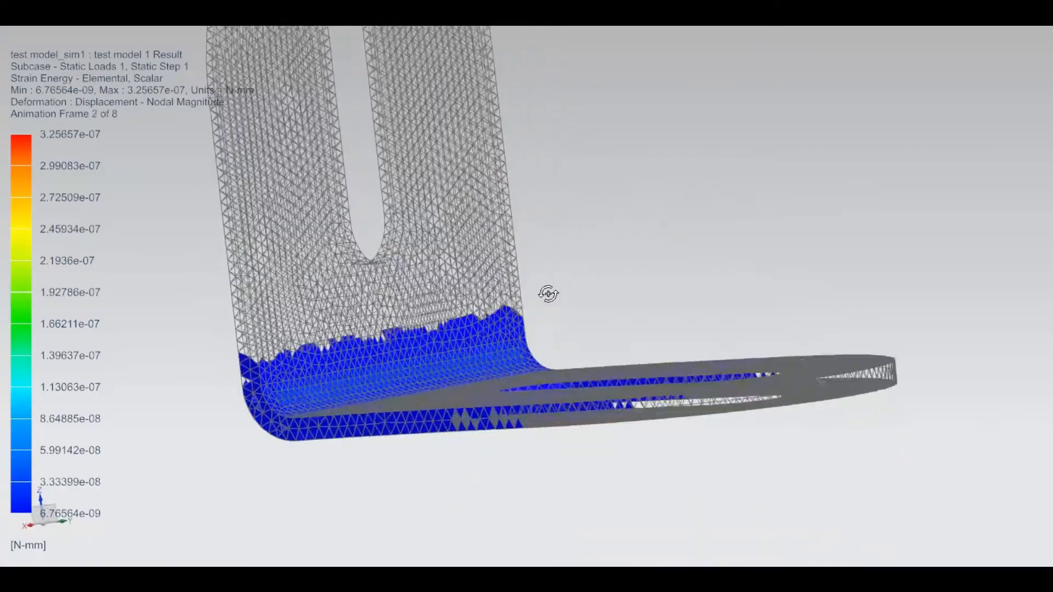
Orbit and zoom the animated strain-energy result to inspect the meshed bracket from tilted, edge-on and oblique views.
scroll(526, 392, "down", 3)
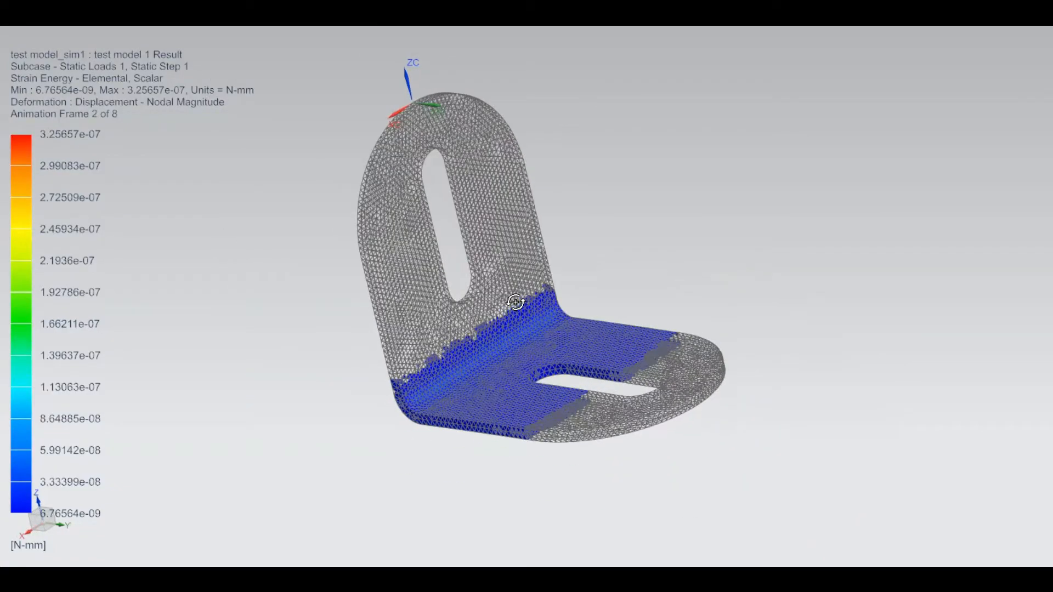
middle_click_drag(515, 302, 523, 329)
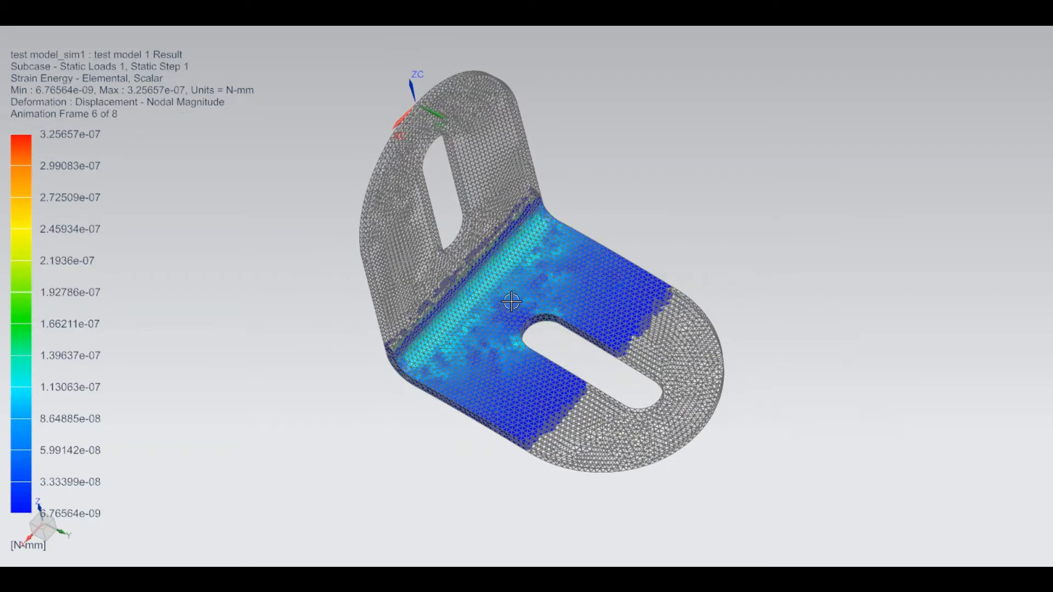
scroll(509, 296, "up", 5)
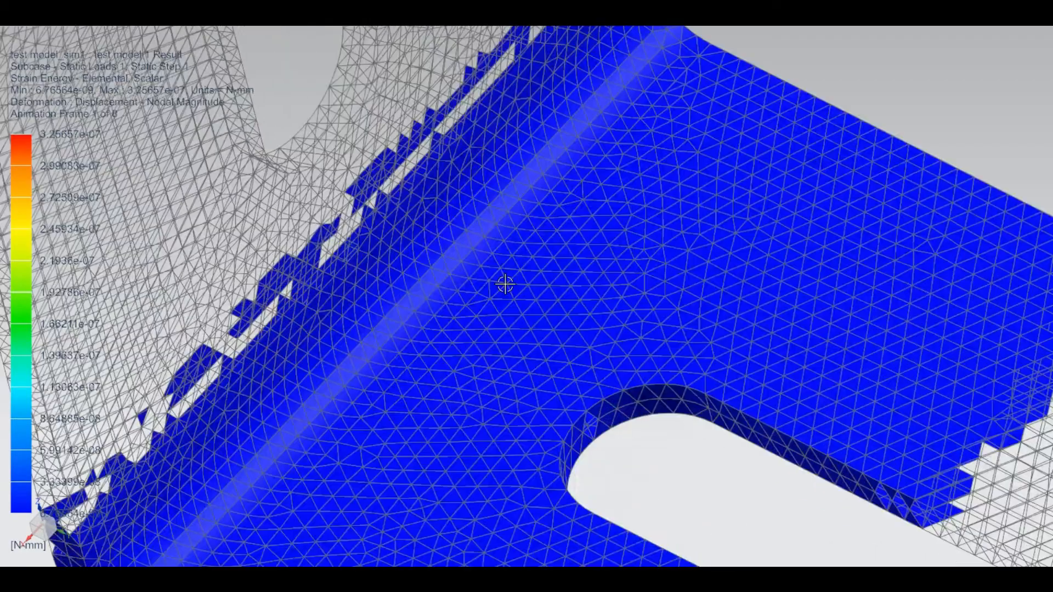
scroll(437, 216, "up", 5)
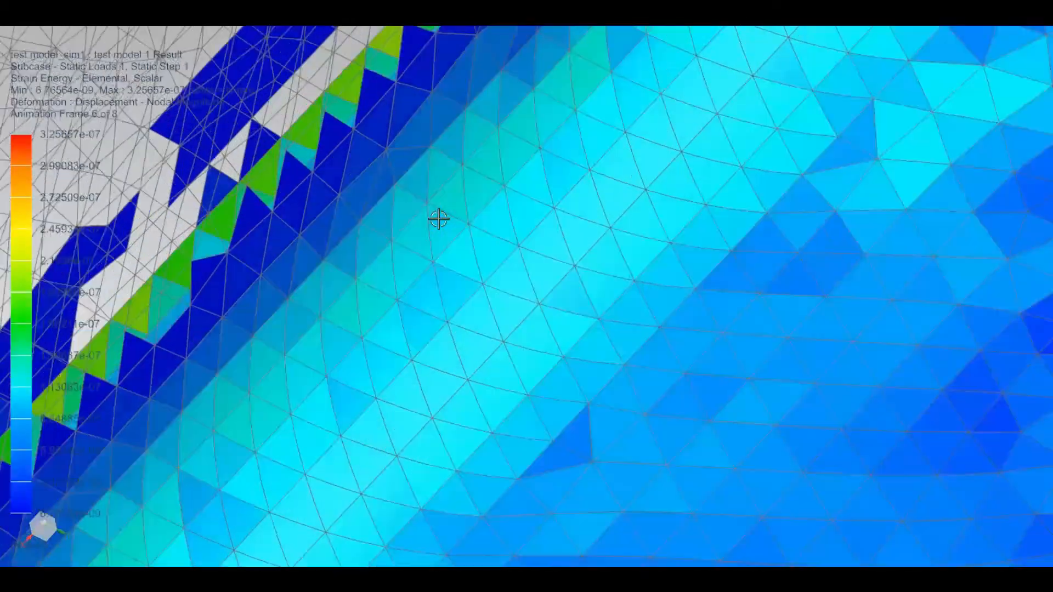
scroll(438, 219, "down", 5)
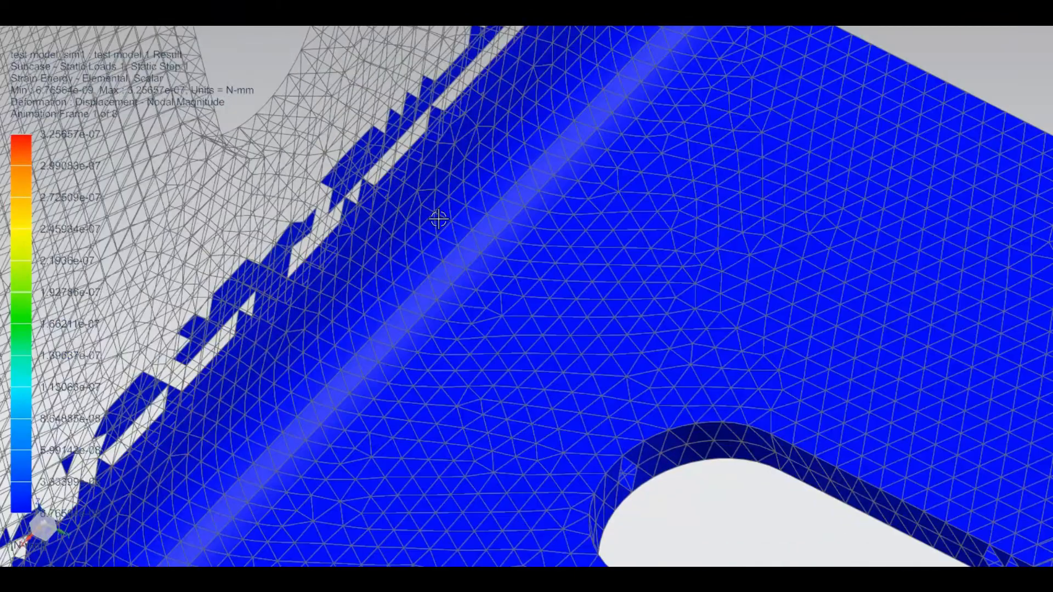
scroll(438, 218, "down", 6)
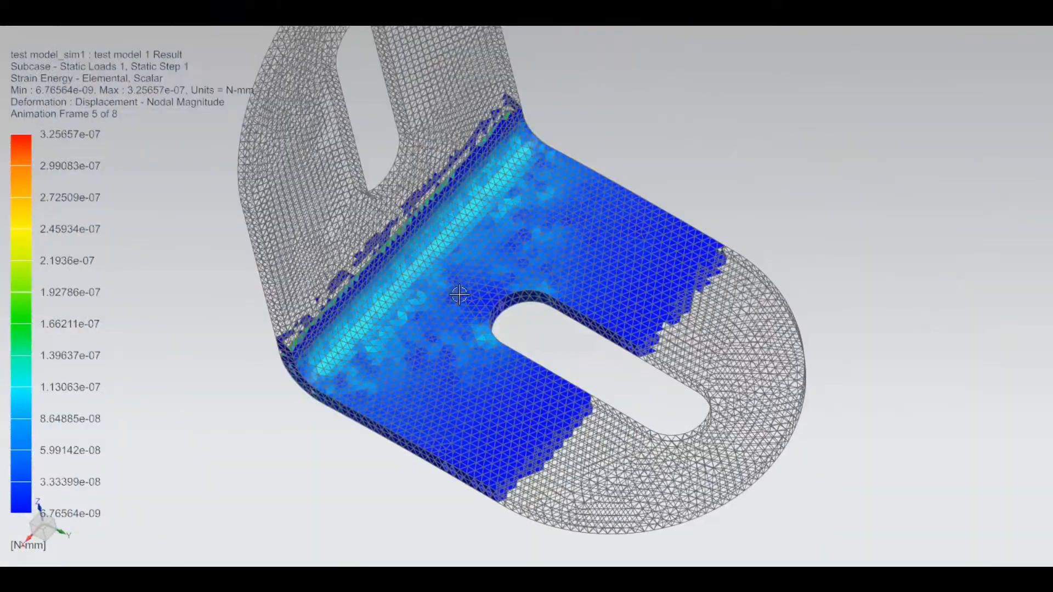
middle_click_drag(459, 296, 505, 301)
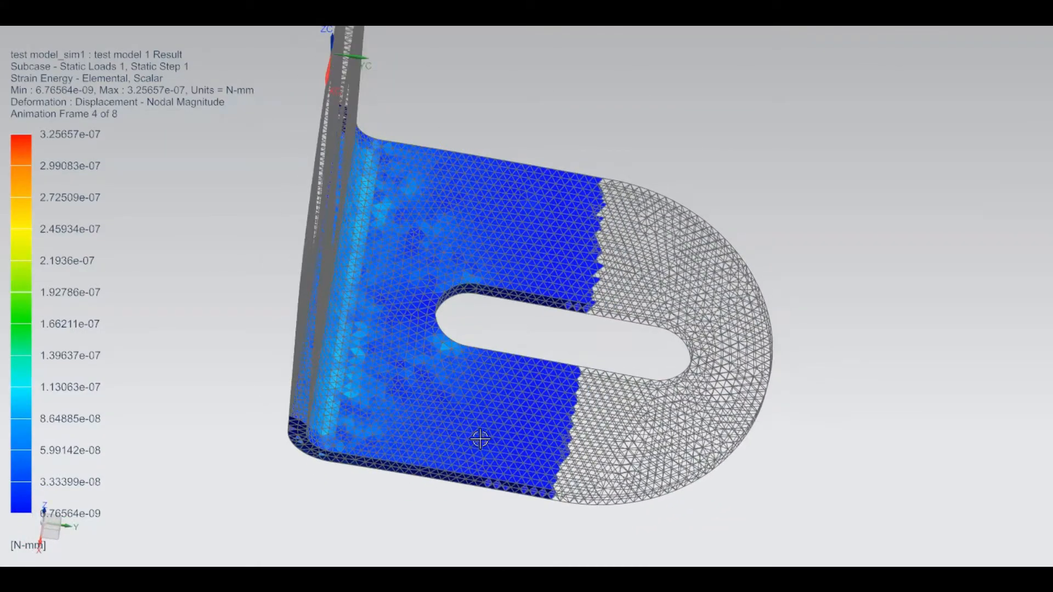
mouse_move(483, 423)
middle_mouse_down()
mouse_move(526, 338)
mouse_move(527, 369)
mouse_move(566, 388)
mouse_move(524, 394)
mouse_move(482, 369)
mouse_move(477, 402)
mouse_move(495, 411)
middle_mouse_up()
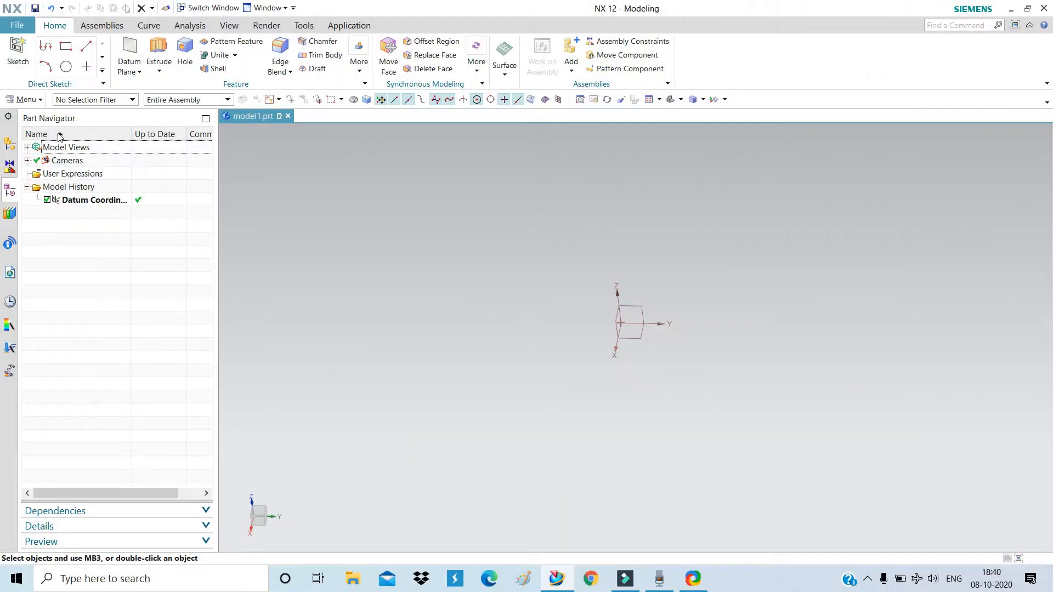
Create a sketch on a datum CSYS plane and enter the sketch environment.
left_click(24, 50)
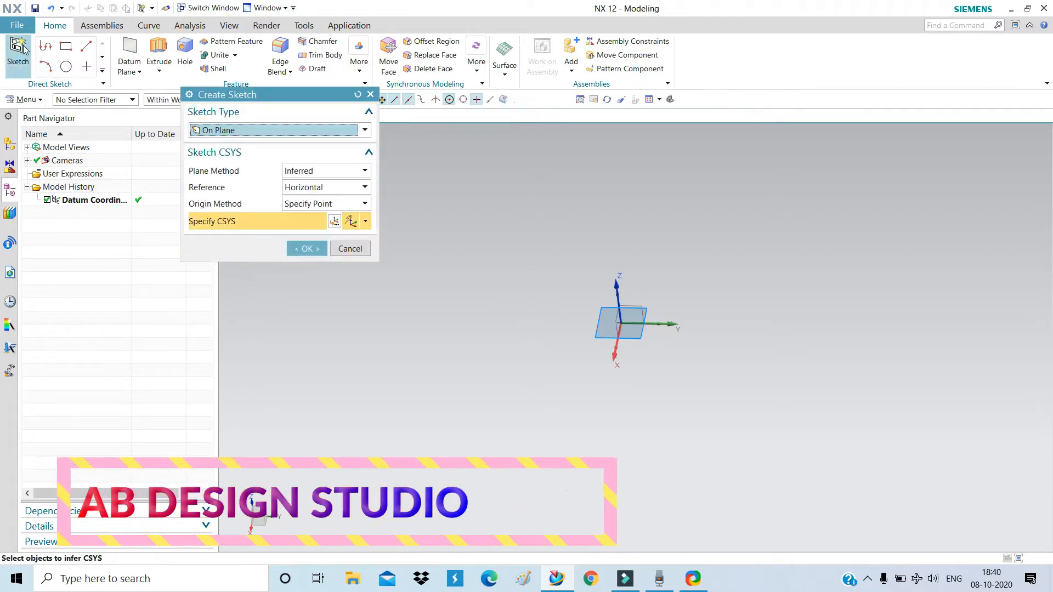
middle_click_drag(620, 381, 645, 366)
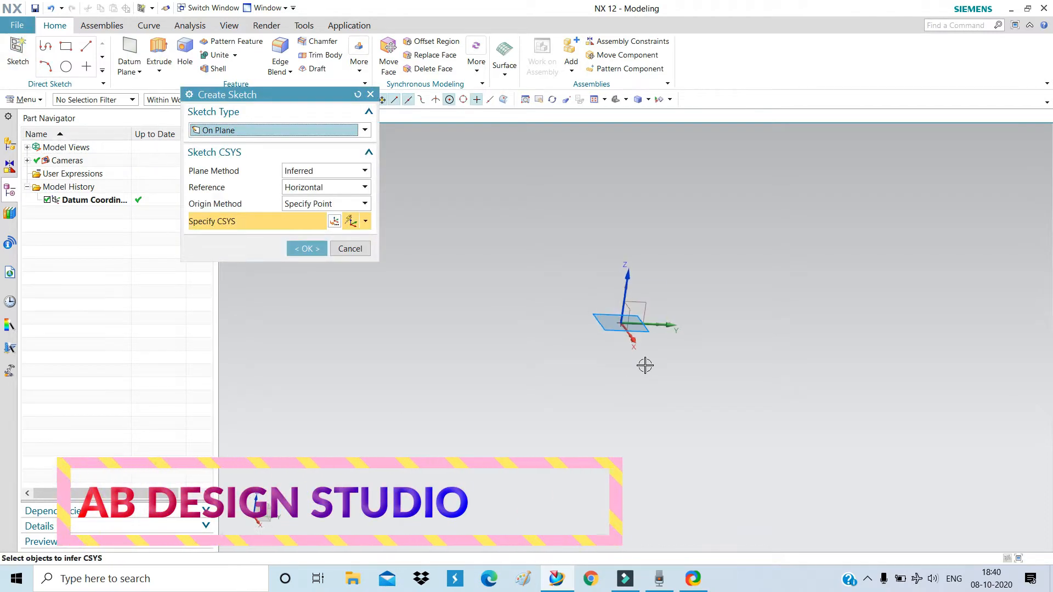
left_click(645, 300)
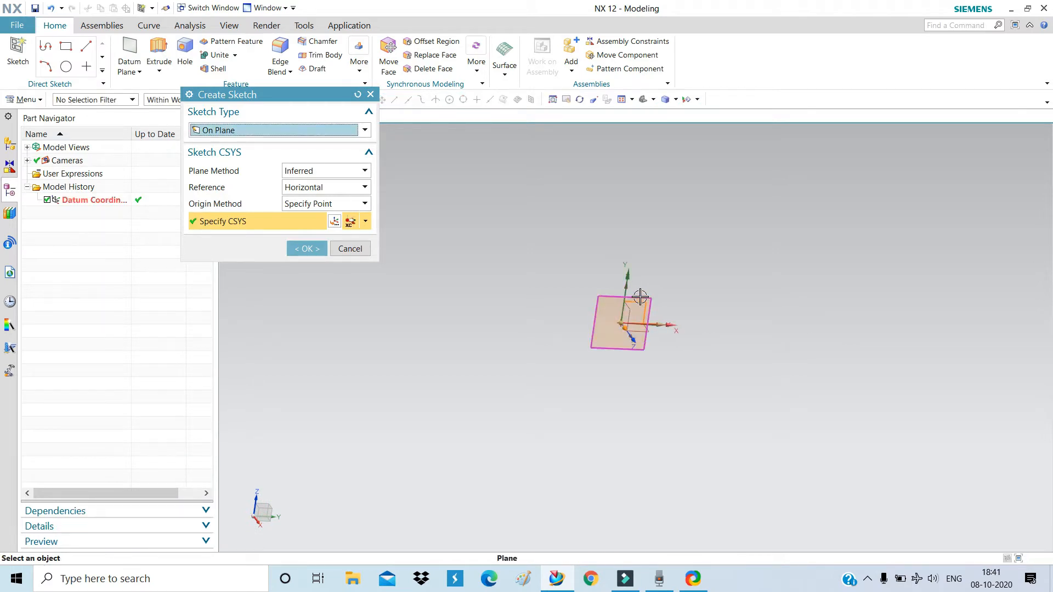
left_click(295, 244)
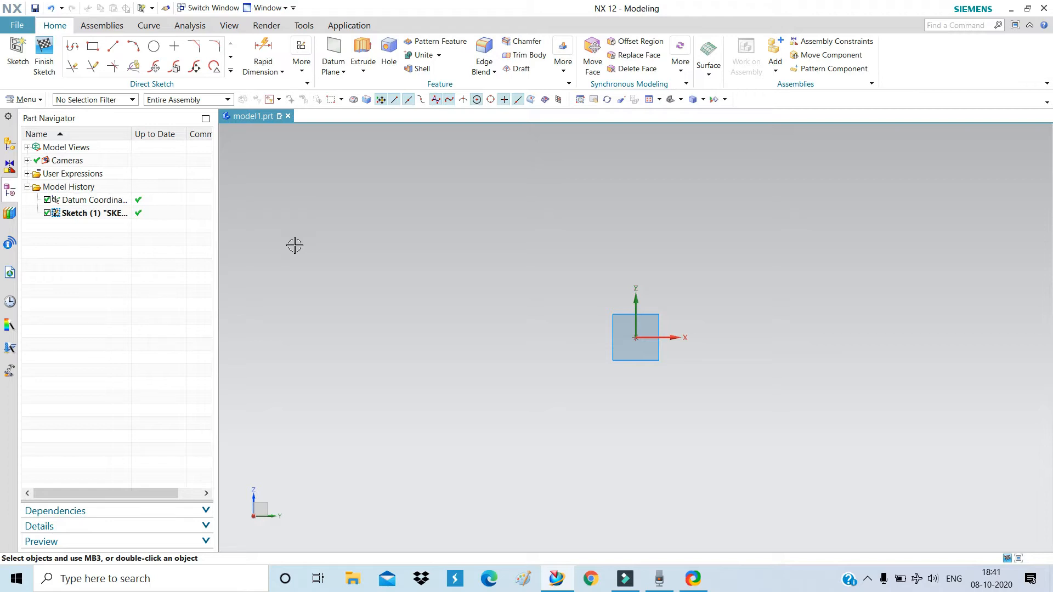
Draw a profile from the origin: a 38 line straight down, then a 40 line to the right.
left_click(74, 48)
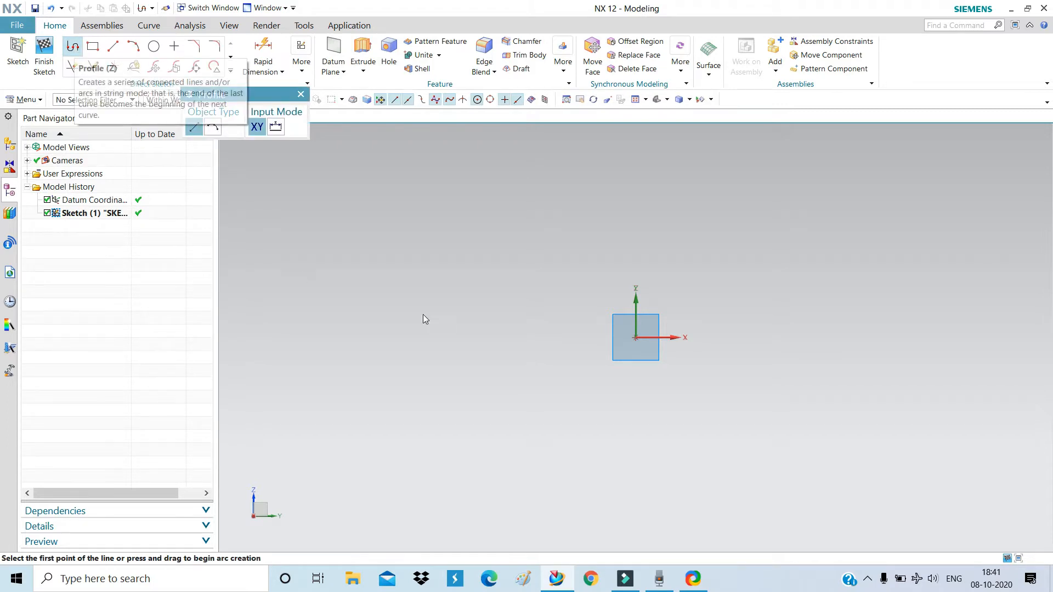
scroll(399, 296, "down", 1)
scroll(660, 348, "up", 1)
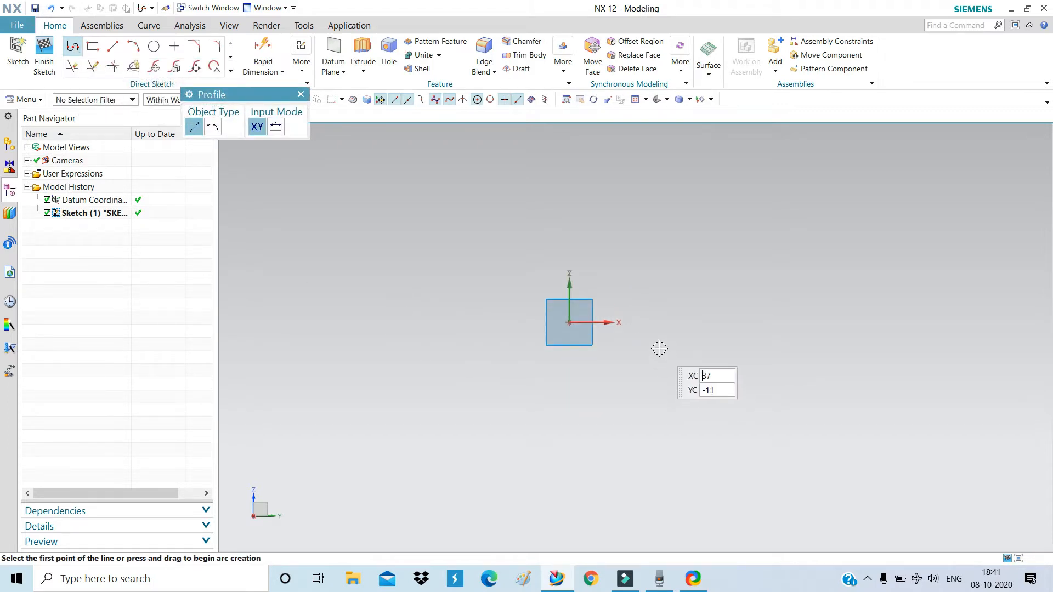
left_click(571, 323)
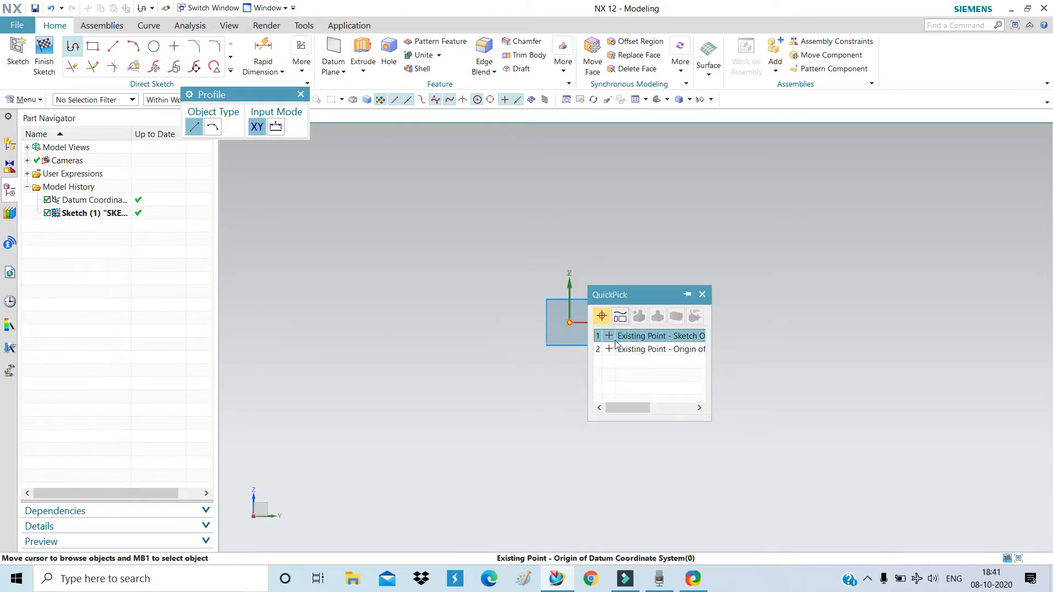
left_click(623, 336)
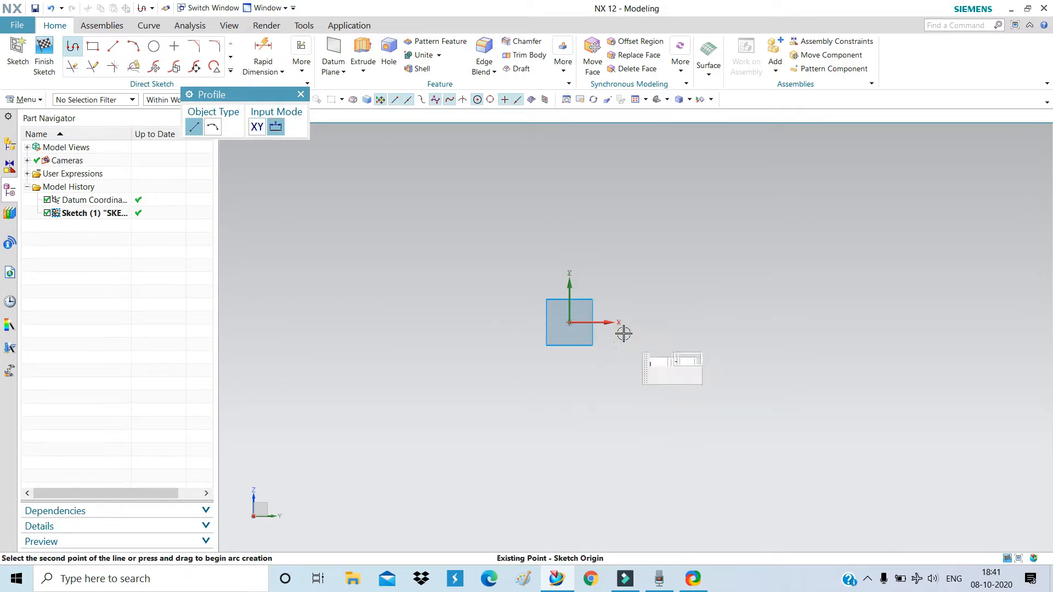
left_click(571, 415)
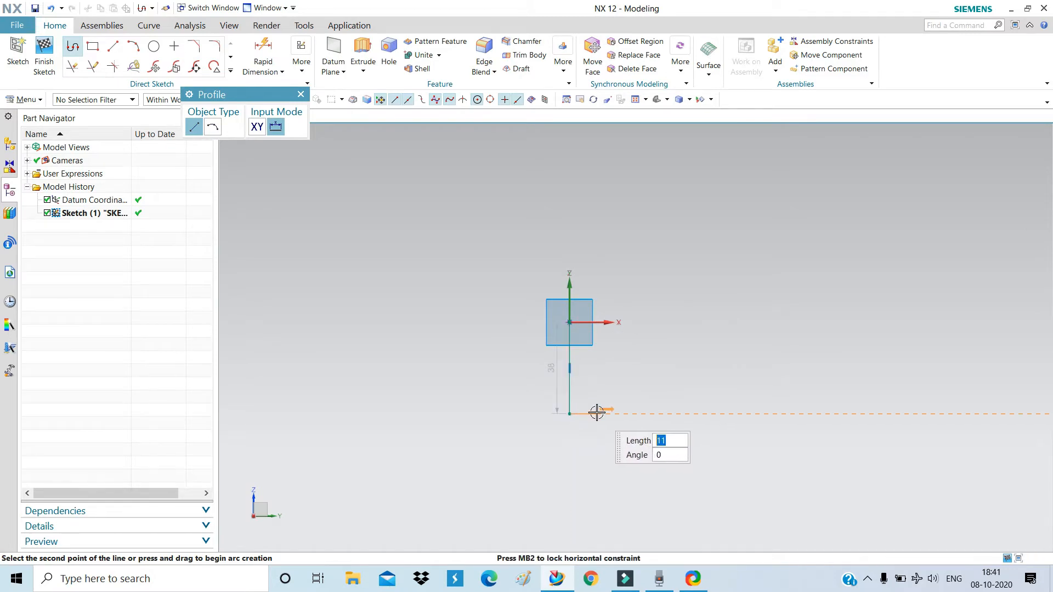
left_click(666, 414)
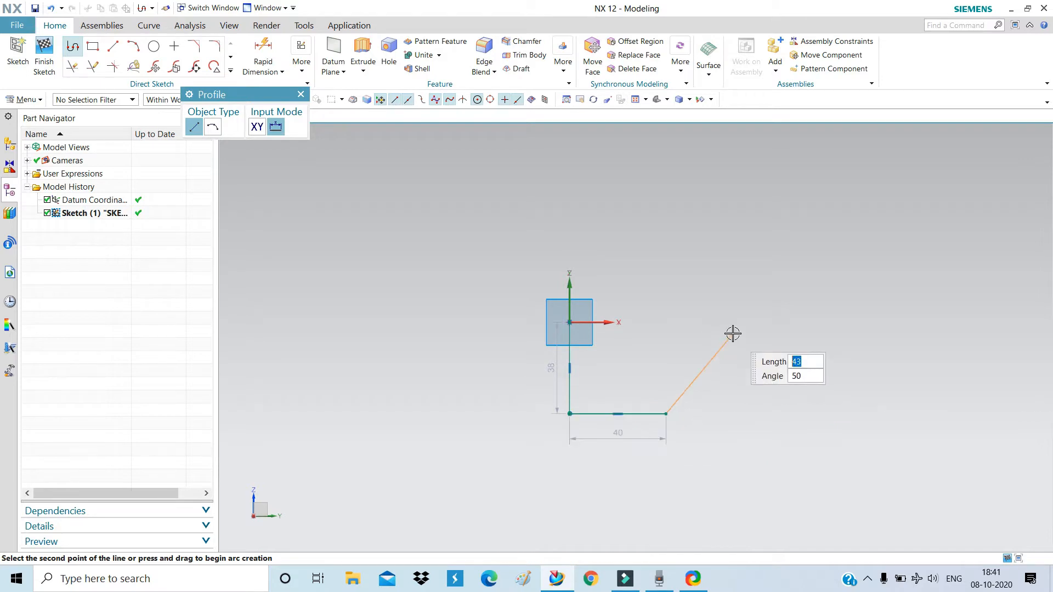
left_click(301, 95)
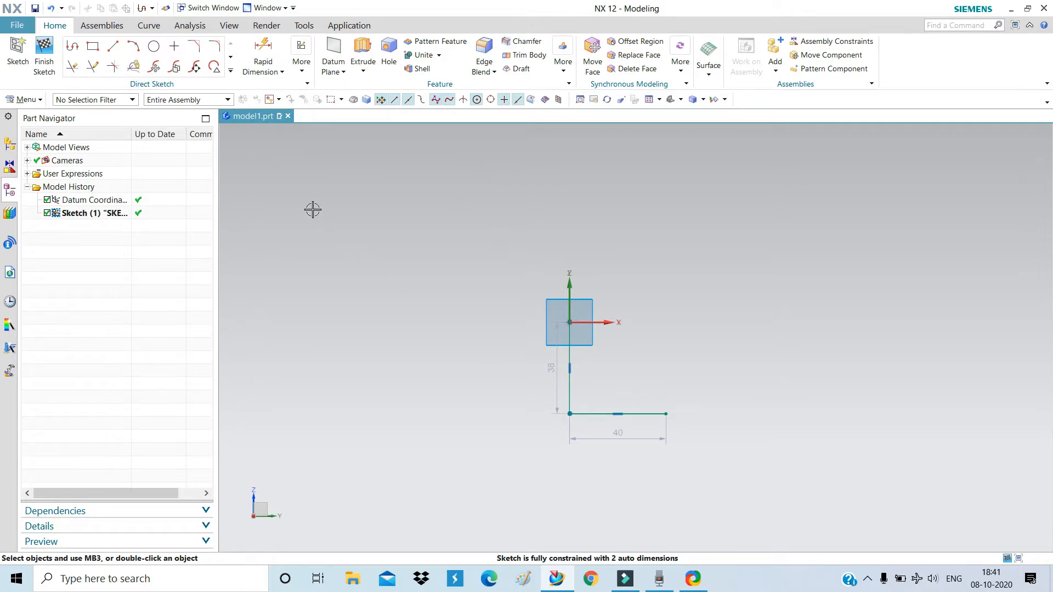
Dimension the vertical line (p0) and horizontal line (p1) both to 50.
left_click(272, 47)
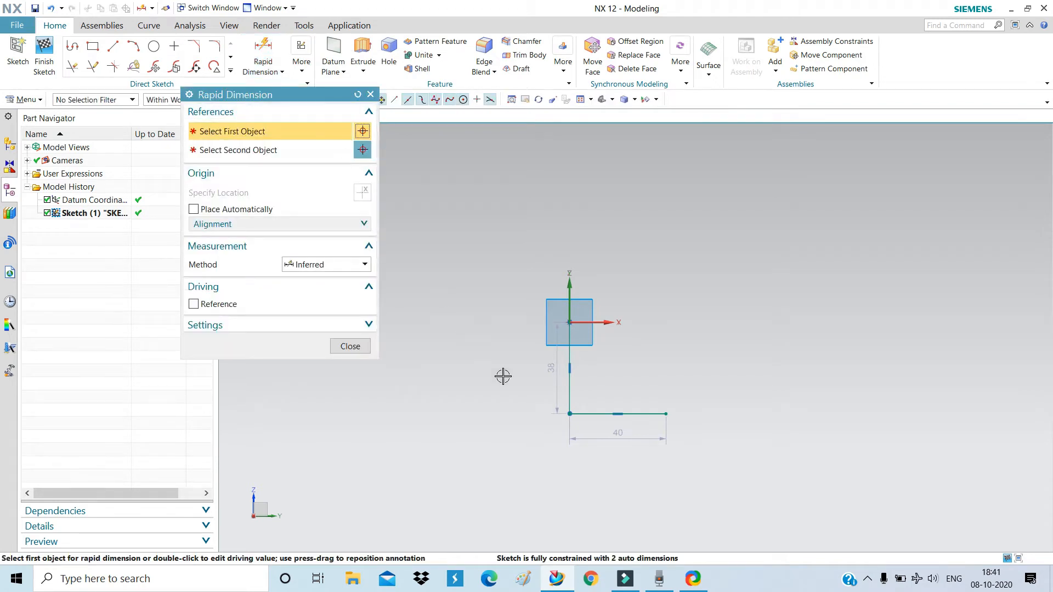
left_click(569, 380)
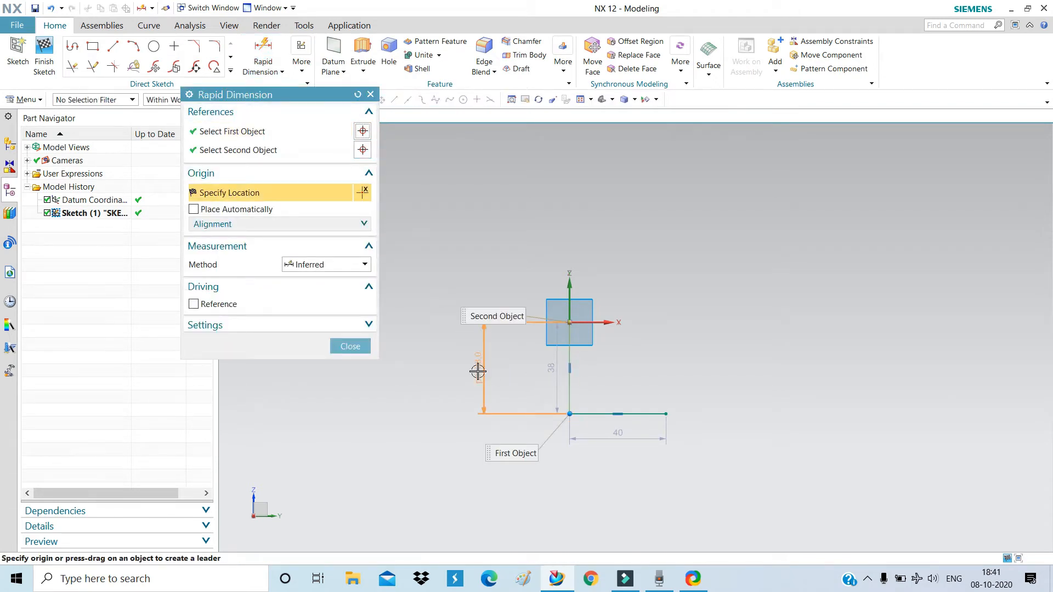
left_click(477, 372)
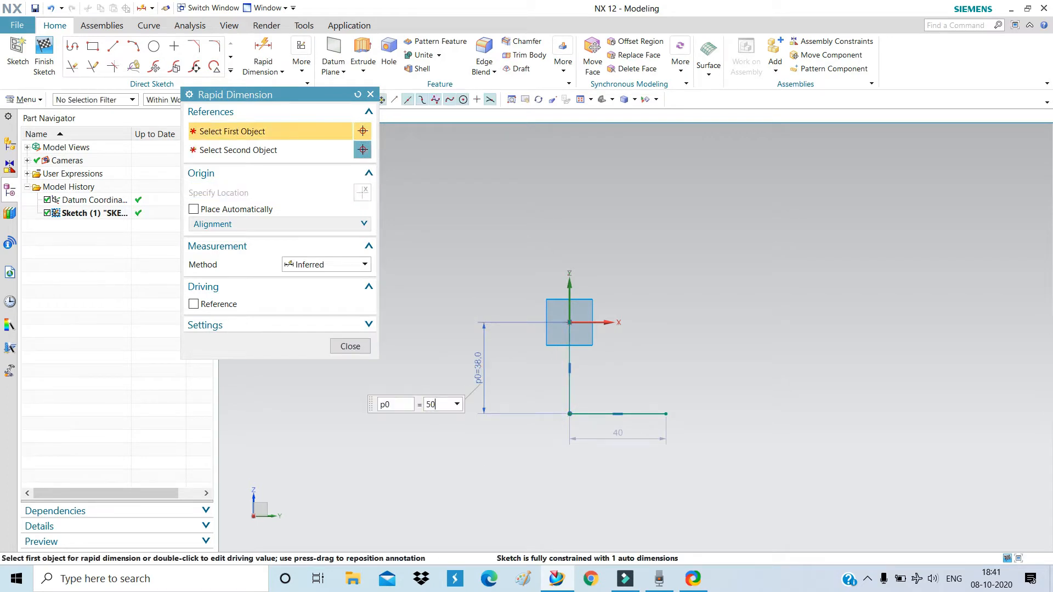
type("50")
key("Return")
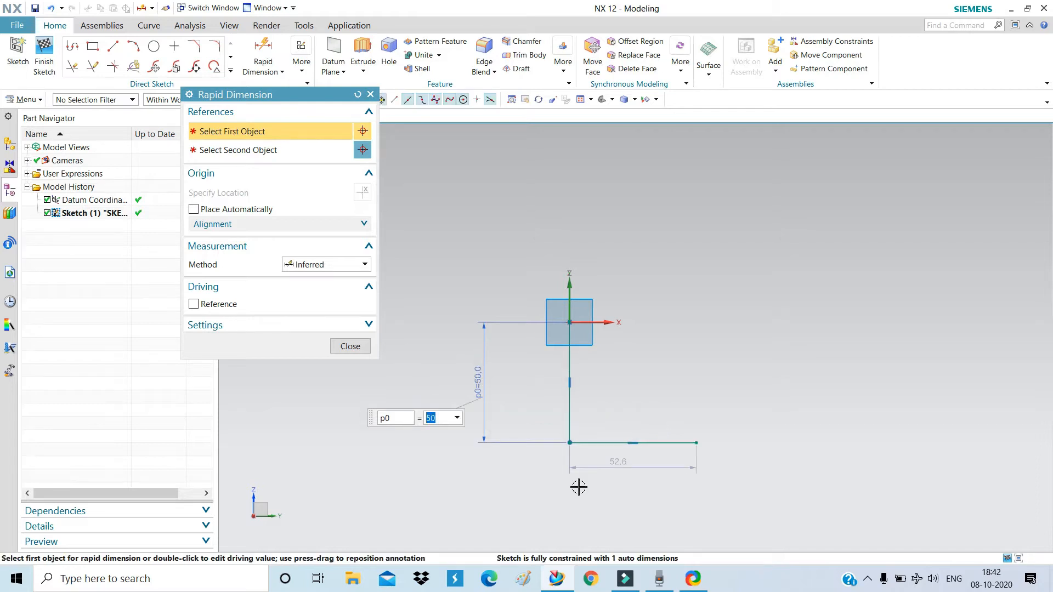
left_click(650, 443)
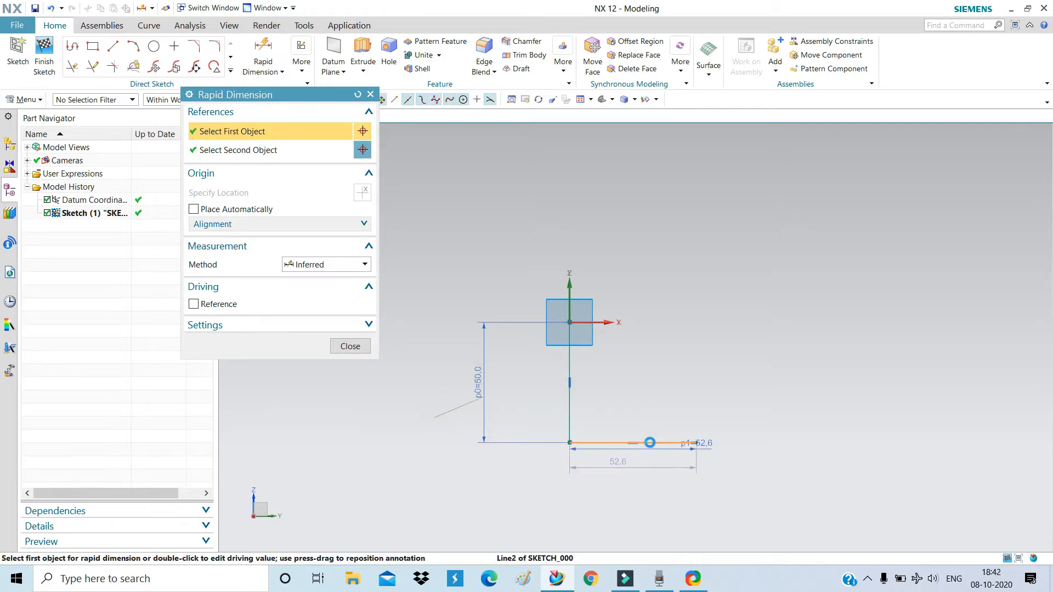
left_click(639, 496)
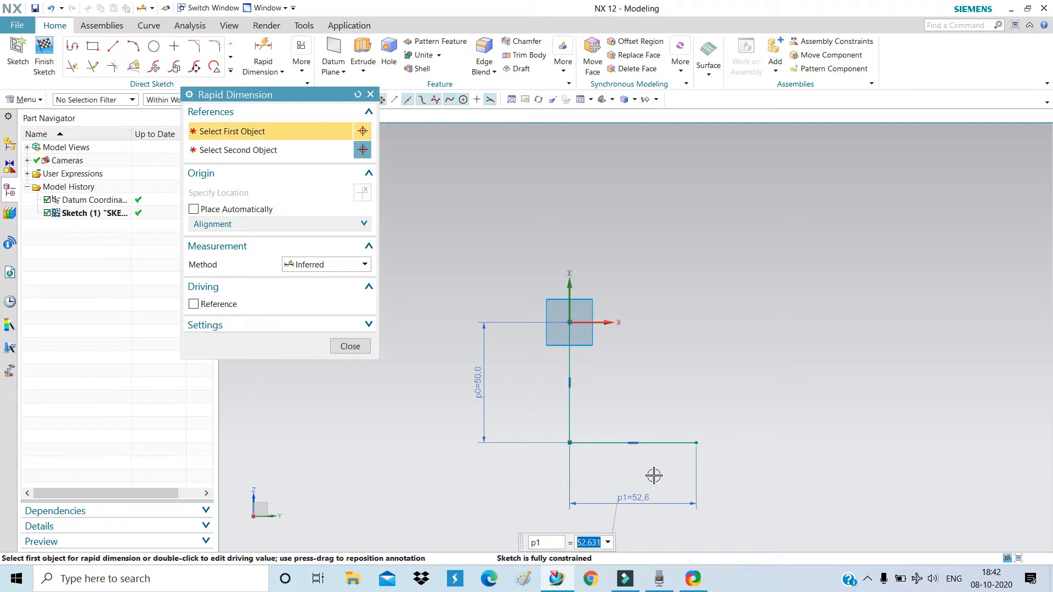
type("50")
key("Return")
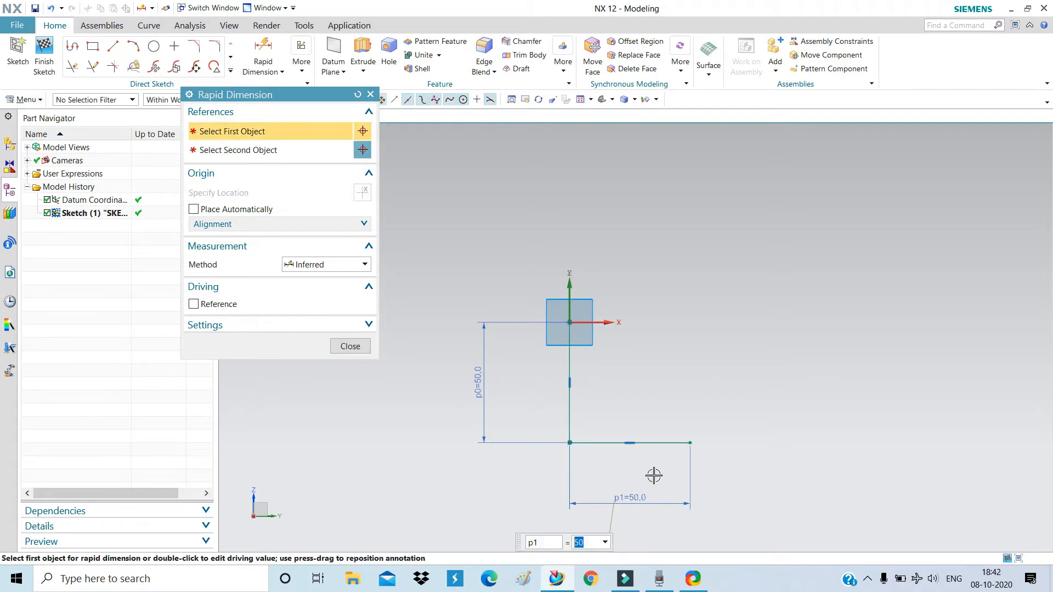
left_click(351, 346)
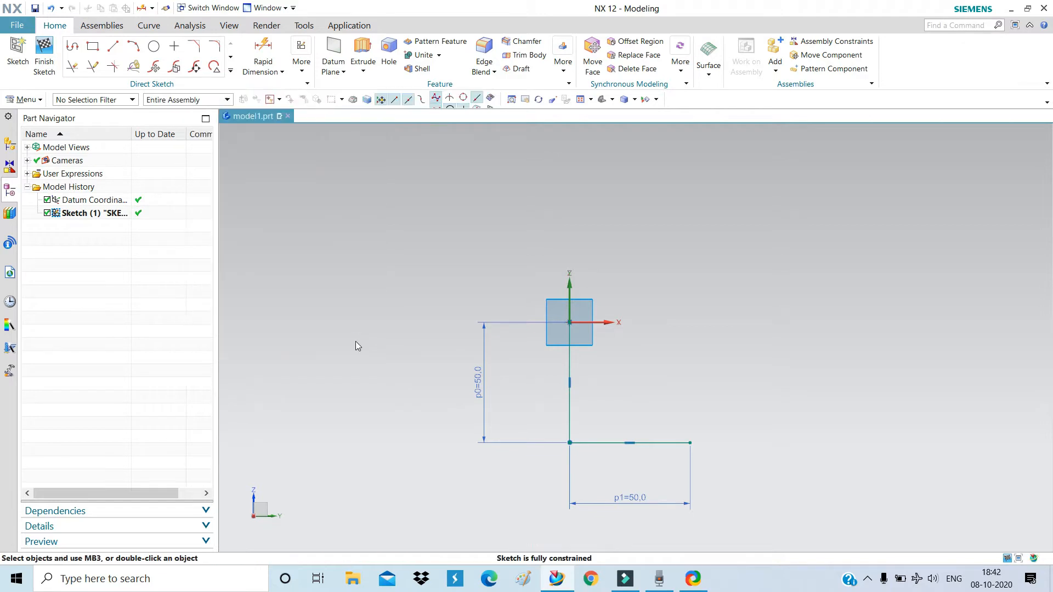
Fillet the corner between the vertical and horizontal lines with radius 5.
scroll(414, 299, "up", 1)
scroll(603, 399, "down", 1)
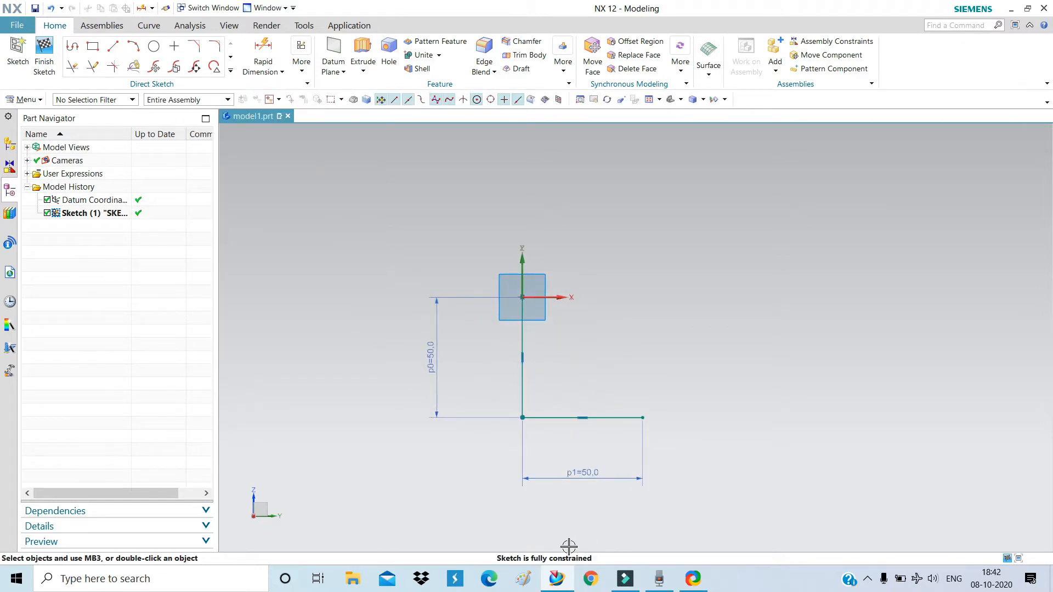
scroll(536, 512, "up", 2)
scroll(535, 475, "down", 1)
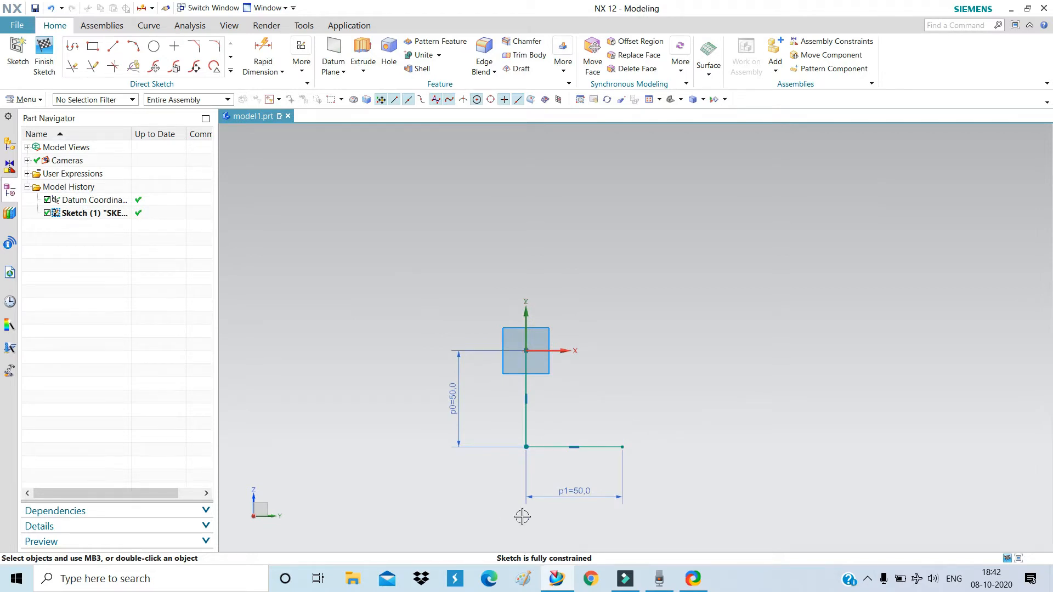
left_click(214, 51)
scroll(525, 471, "up", 2)
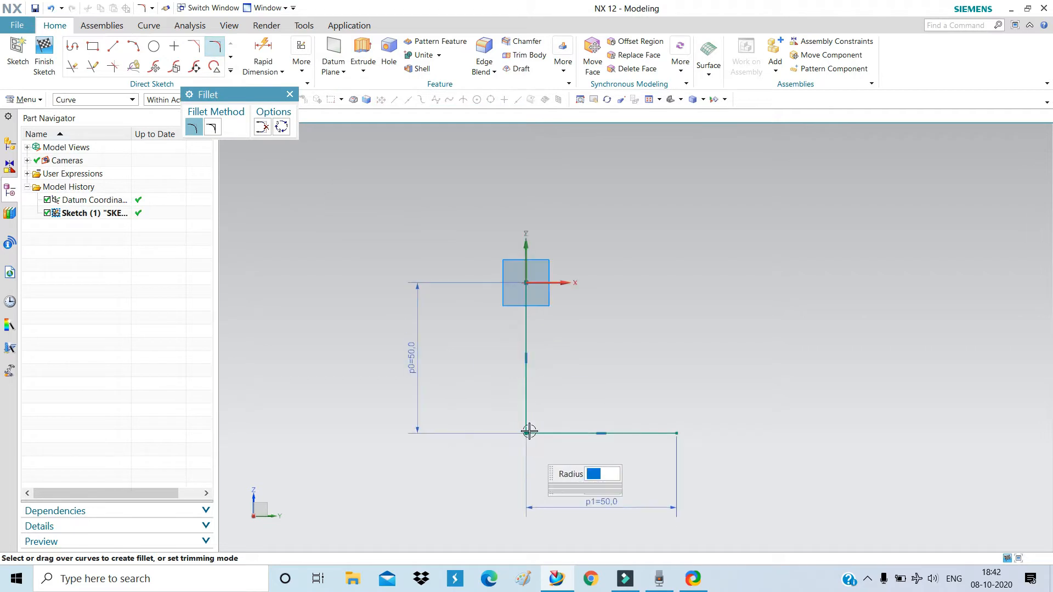
left_click(521, 403)
left_click(534, 432)
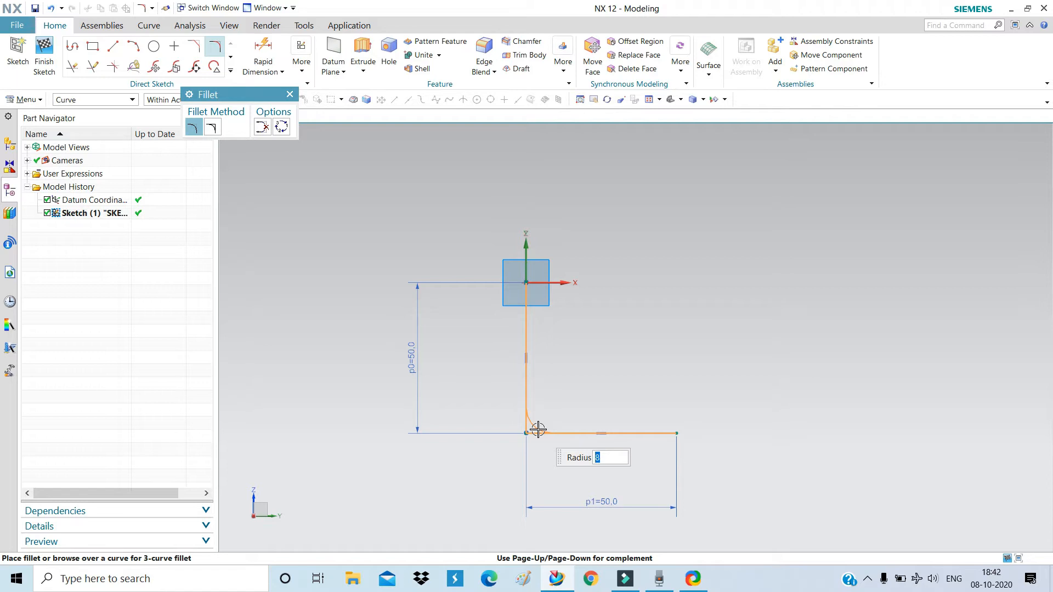
left_click(538, 430)
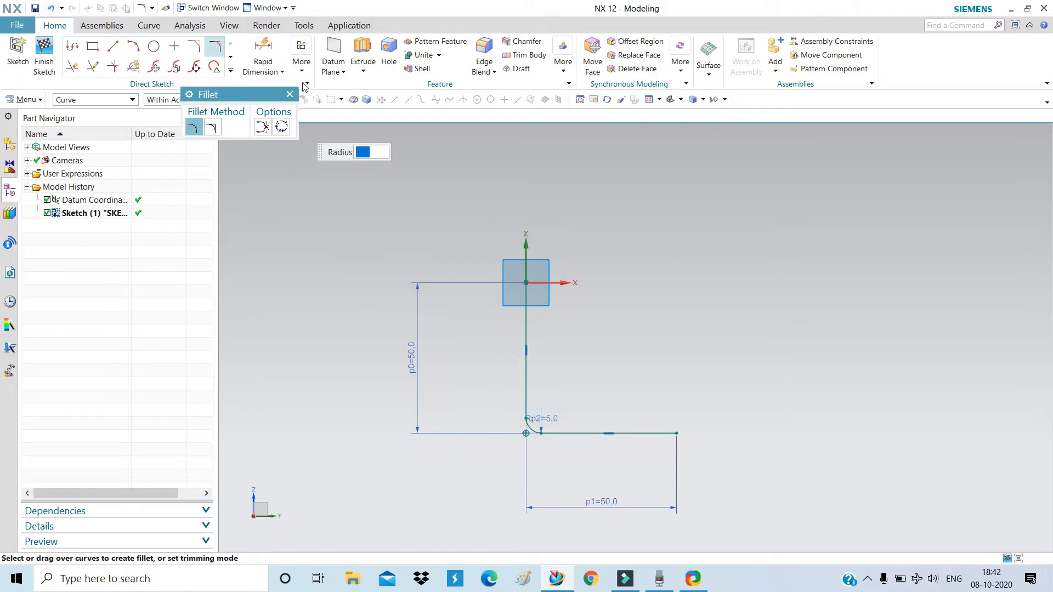
left_click(289, 95)
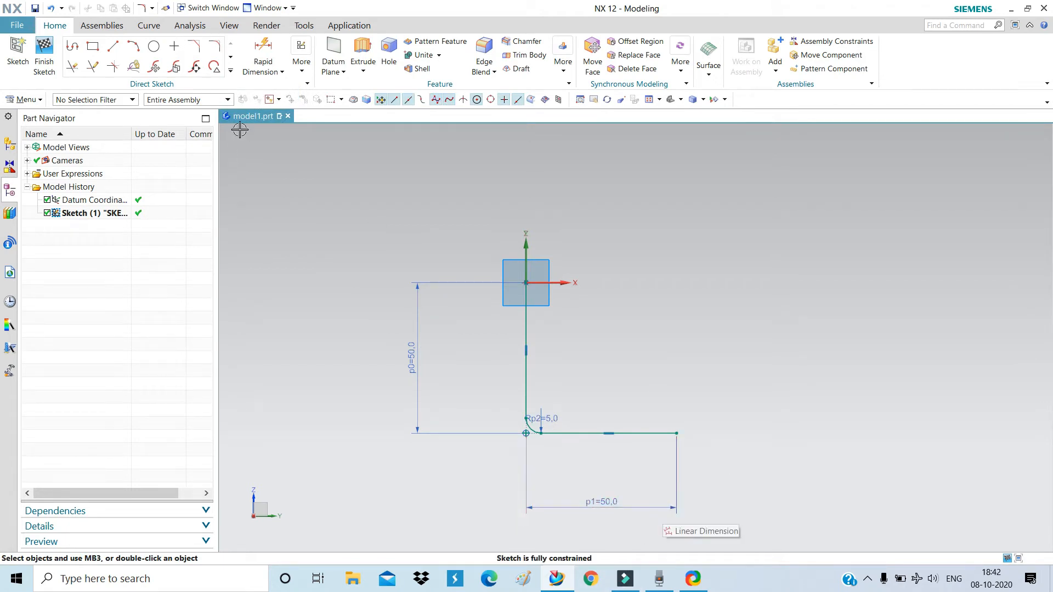
Offset the filleted L curve chain 2 mm toward the inside of the L.
left_click(231, 72)
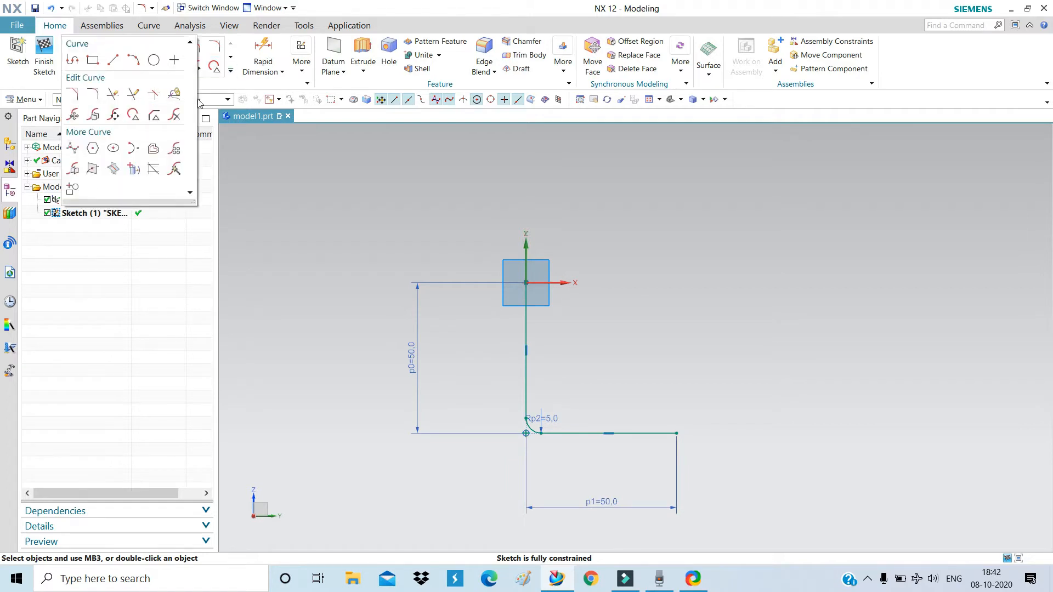
left_click(153, 149)
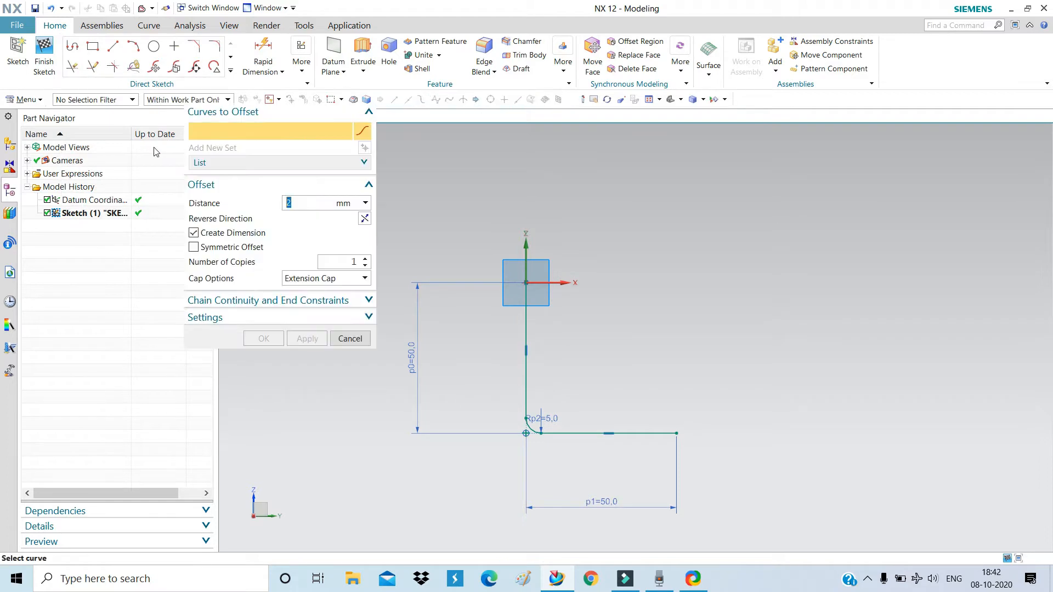
left_click(527, 329)
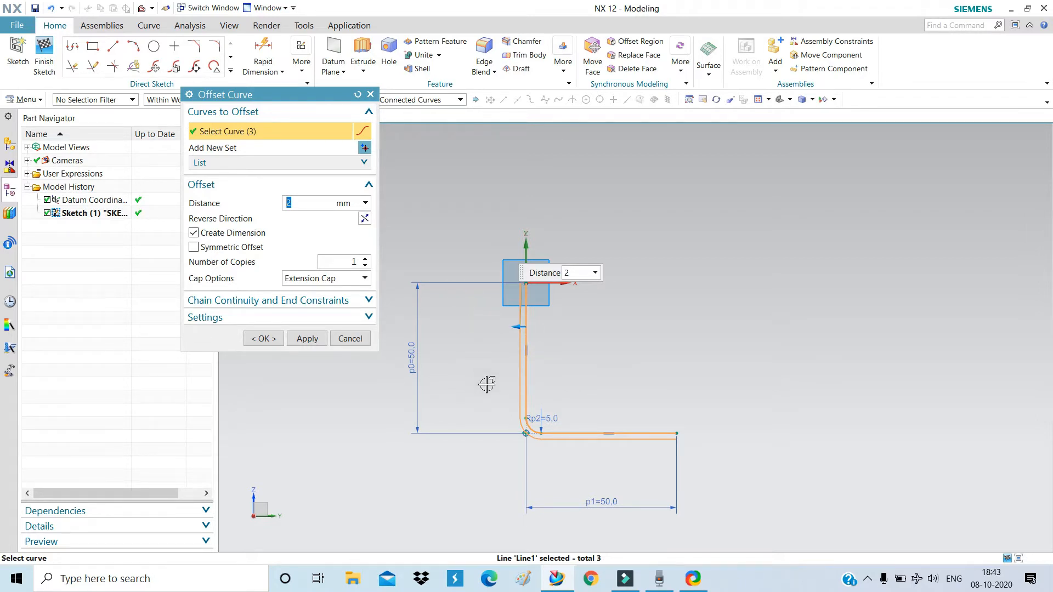
left_click(362, 221)
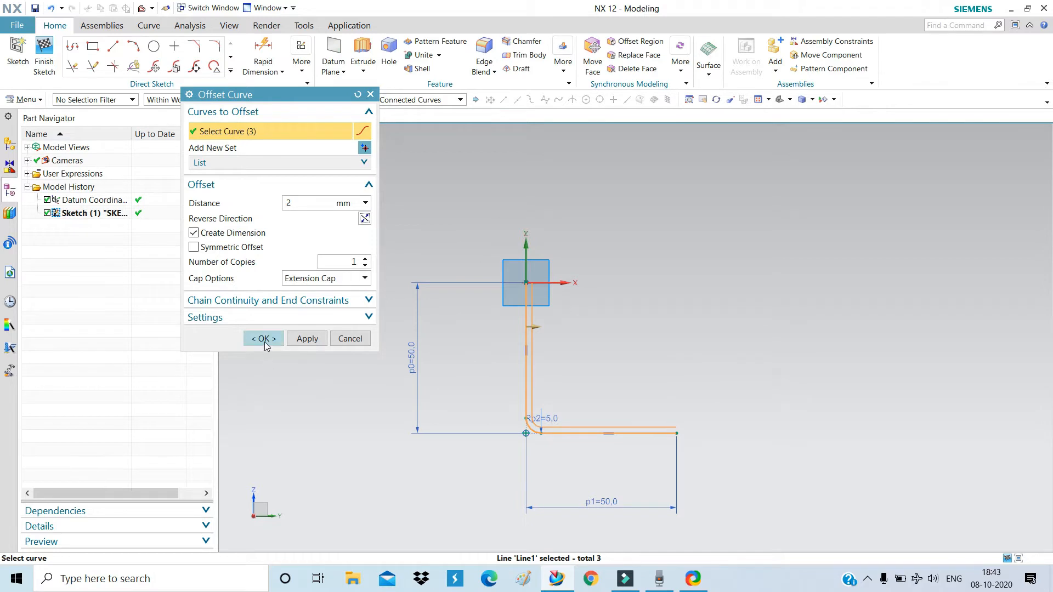
left_click(302, 202)
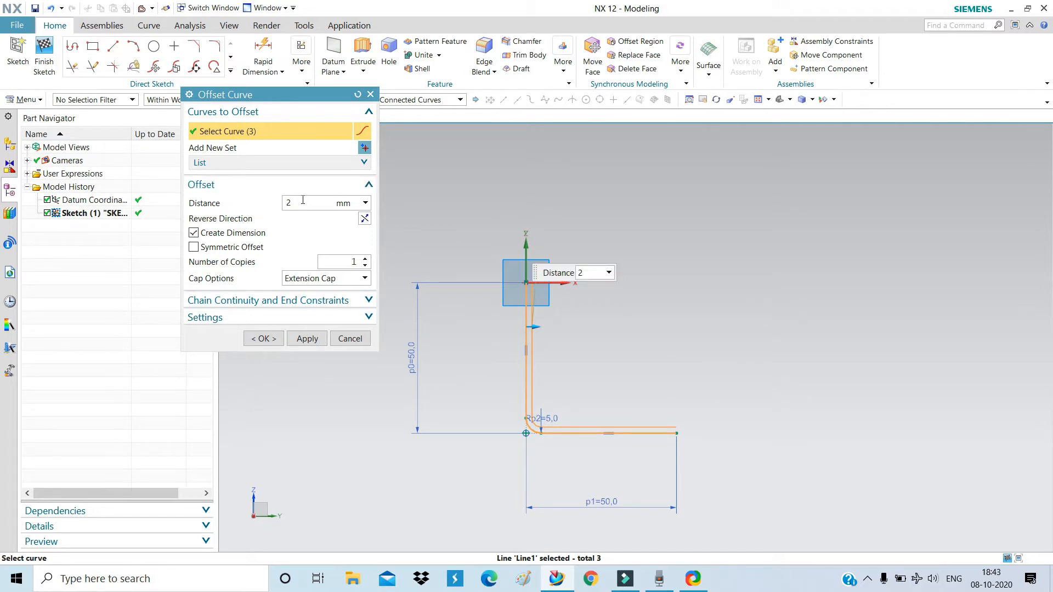
left_click(264, 338)
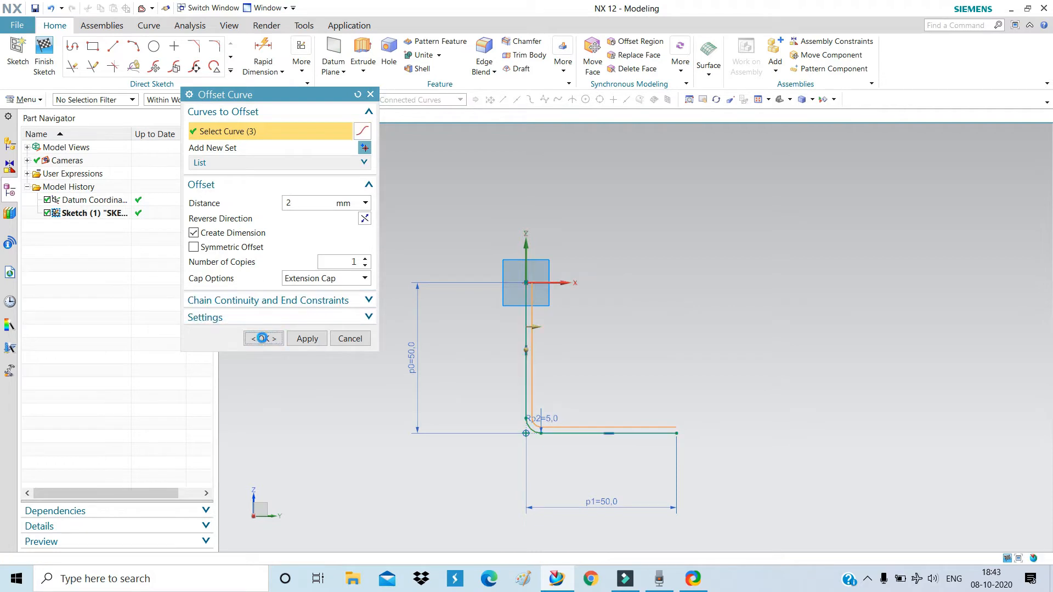
Draw two lines joining the top ends at the origin and the right-hand ends of the profile.
left_click(108, 49)
scroll(537, 283, "up", 5)
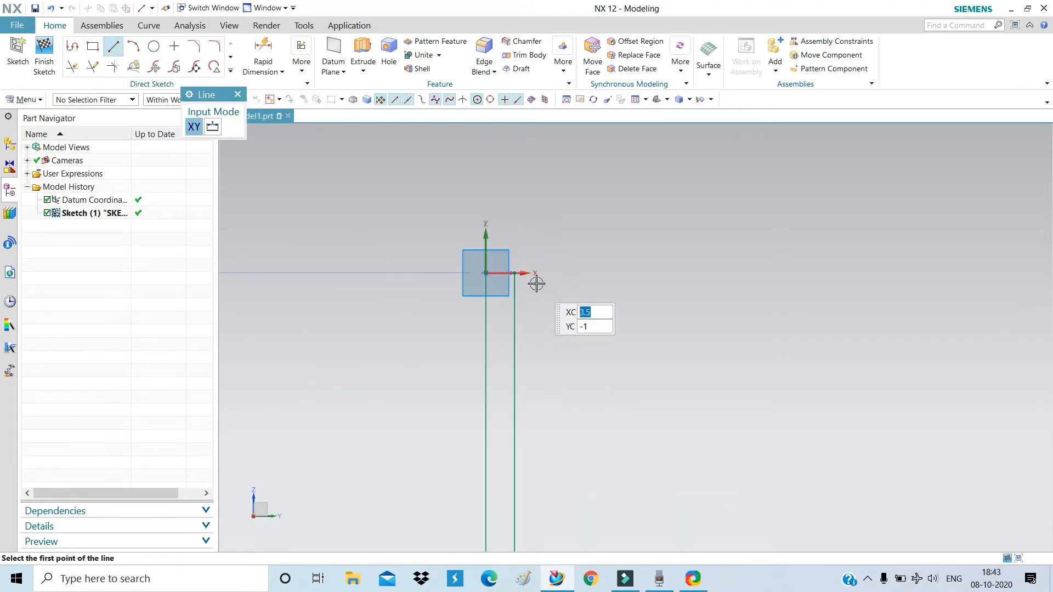
scroll(536, 283, "up", 8)
left_click(322, 320)
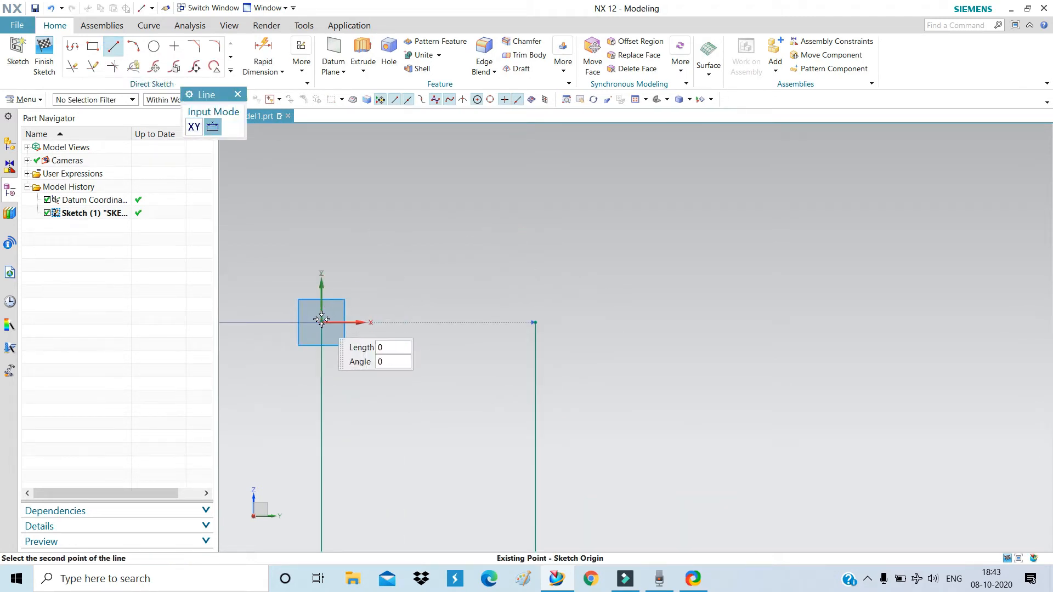
left_click(536, 323)
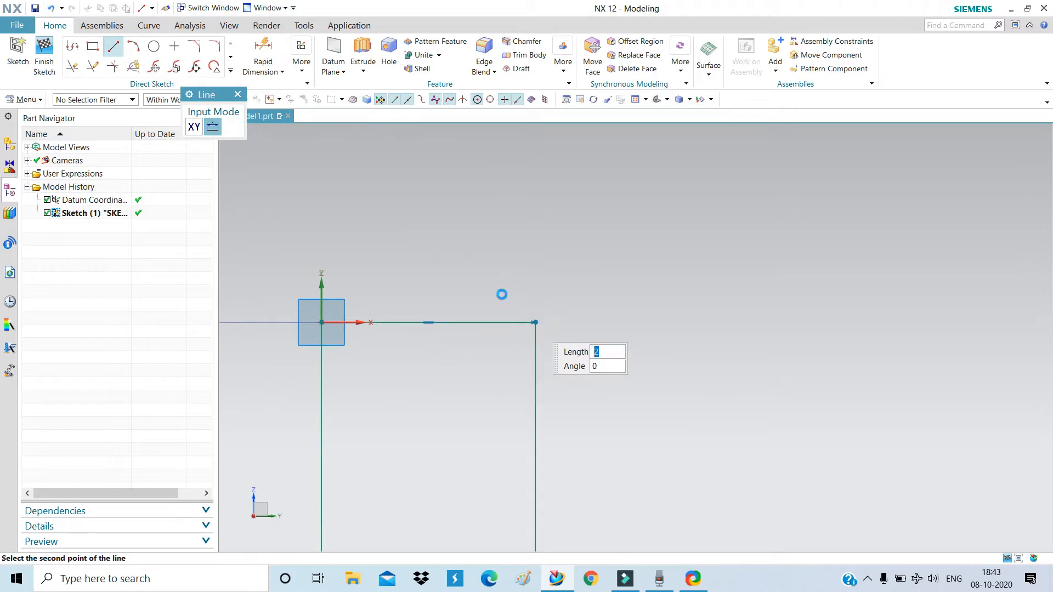
scroll(409, 223, "down", 14)
scroll(596, 409, "up", 7)
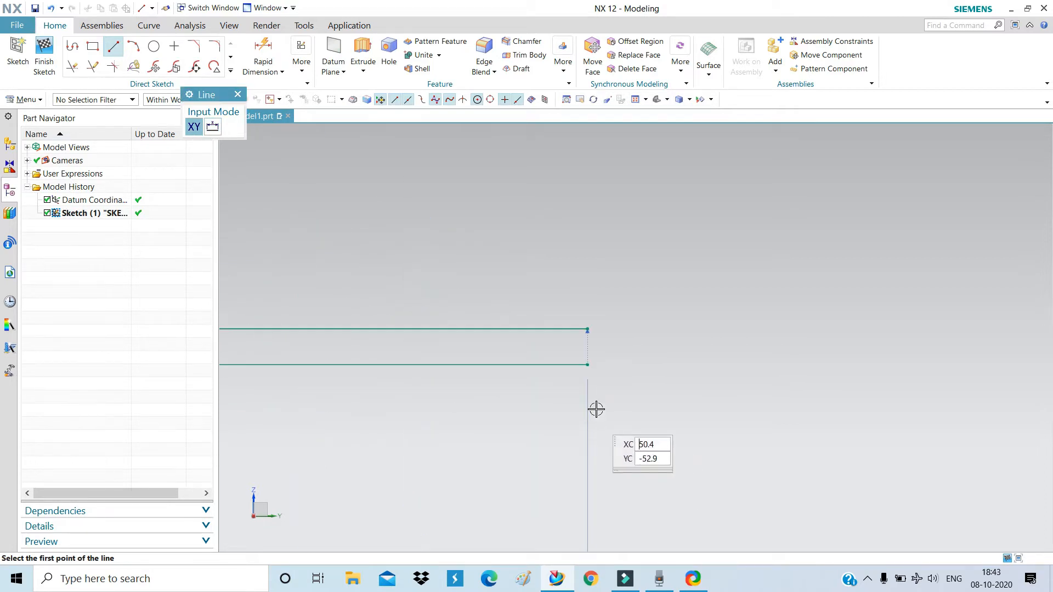
scroll(596, 409, "up", 5)
left_click(568, 222)
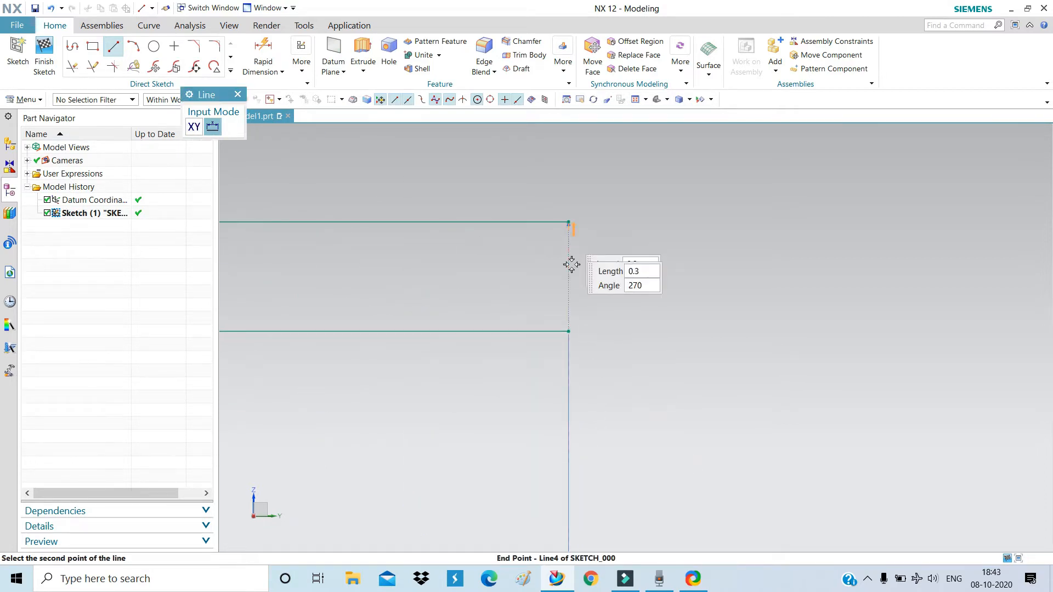
left_click(569, 331)
scroll(570, 437, "down", 6)
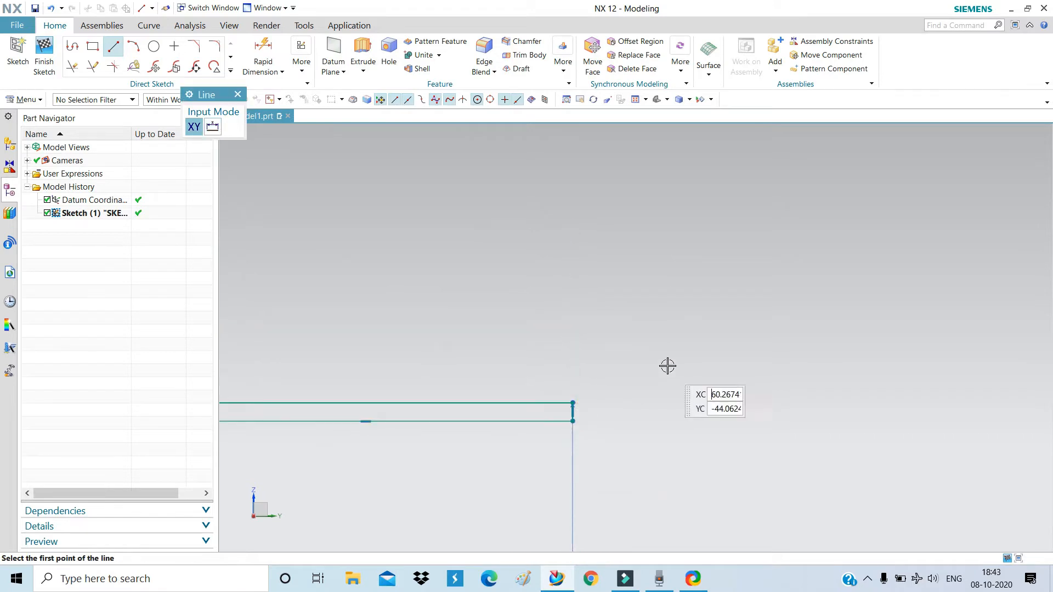
scroll(667, 366, "down", 8)
scroll(521, 360, "up", 1)
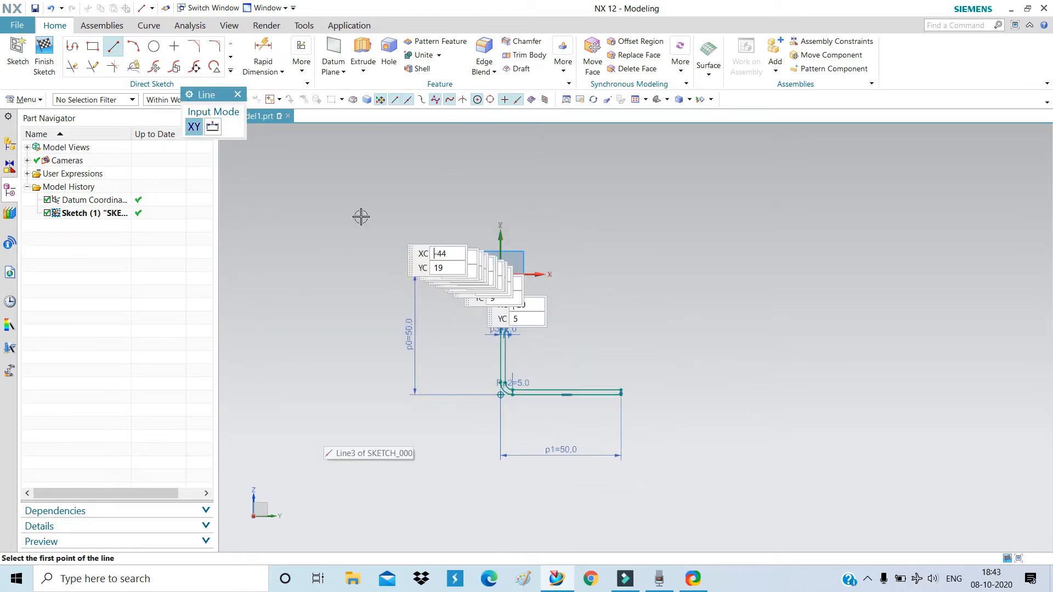
Finish the sketch and view the closed profile in 3D.
left_click(113, 48)
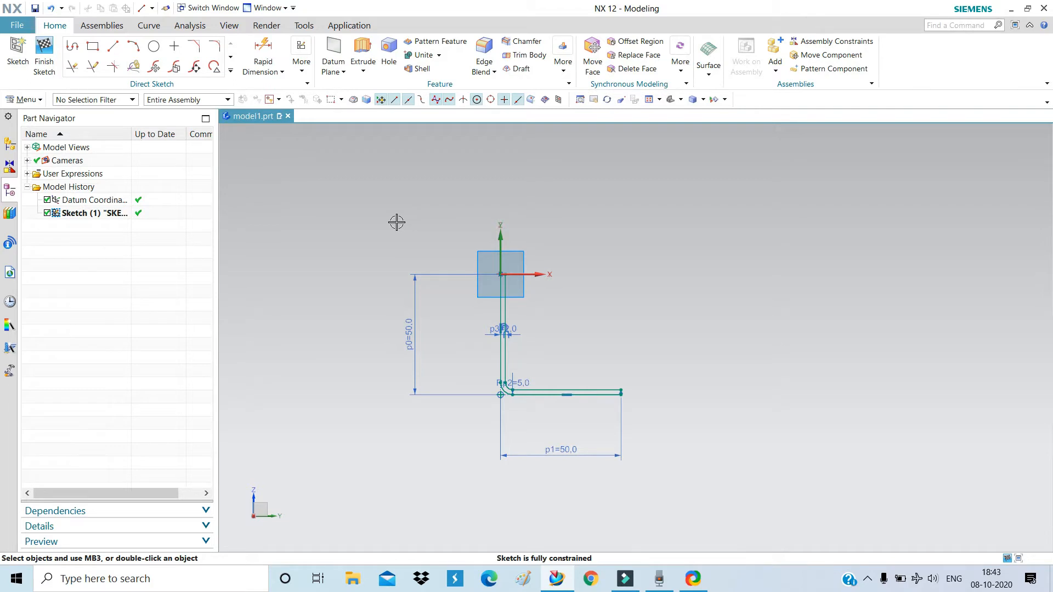
left_click(47, 74)
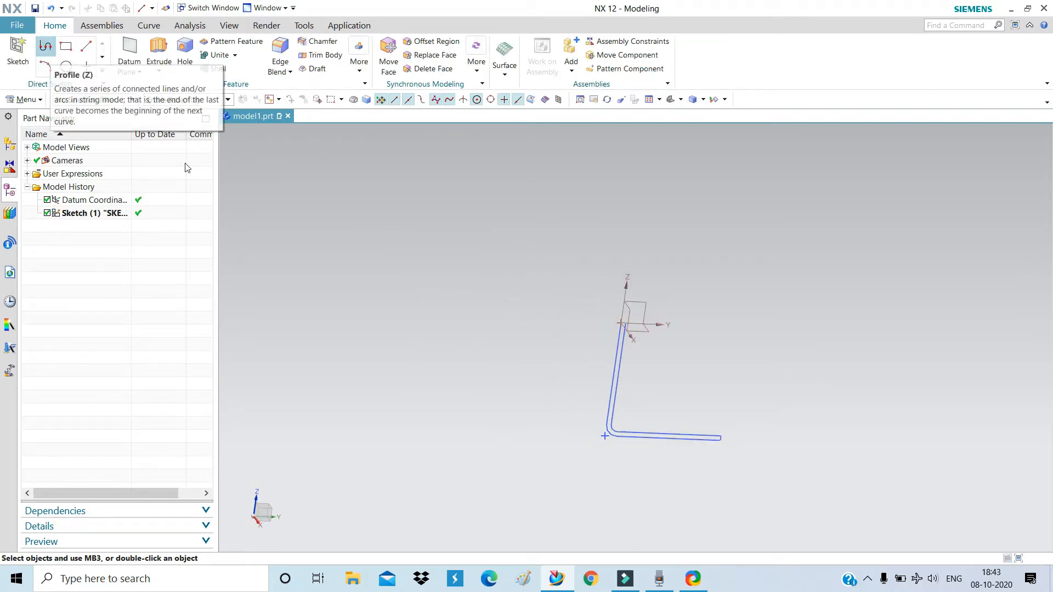
middle_click_drag(667, 315, 690, 269)
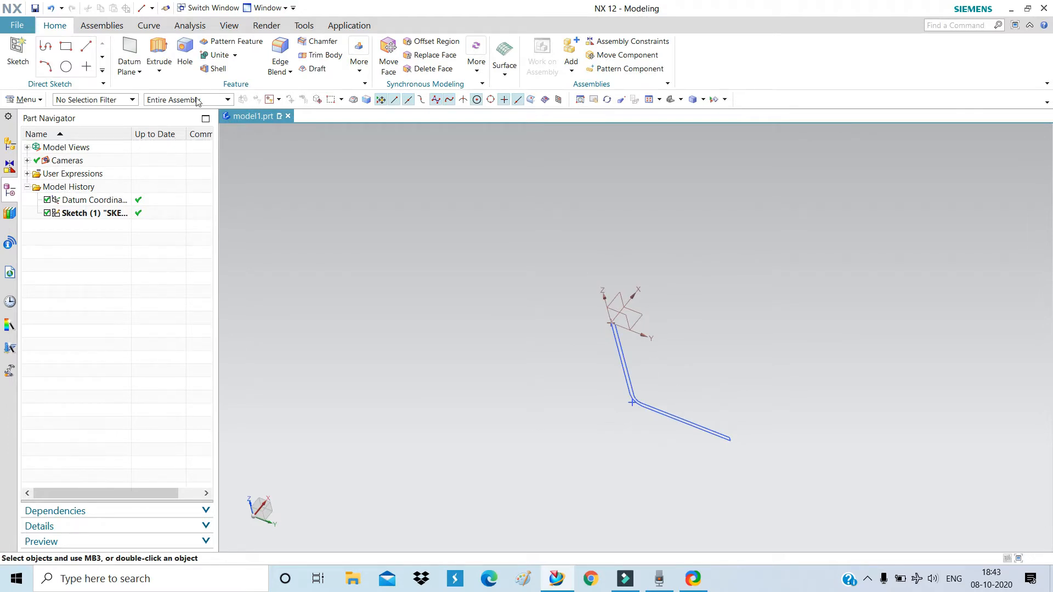
Extrude the closed L profile with a Symmetric Value of 20 mm into a solid bracket.
left_click(159, 45)
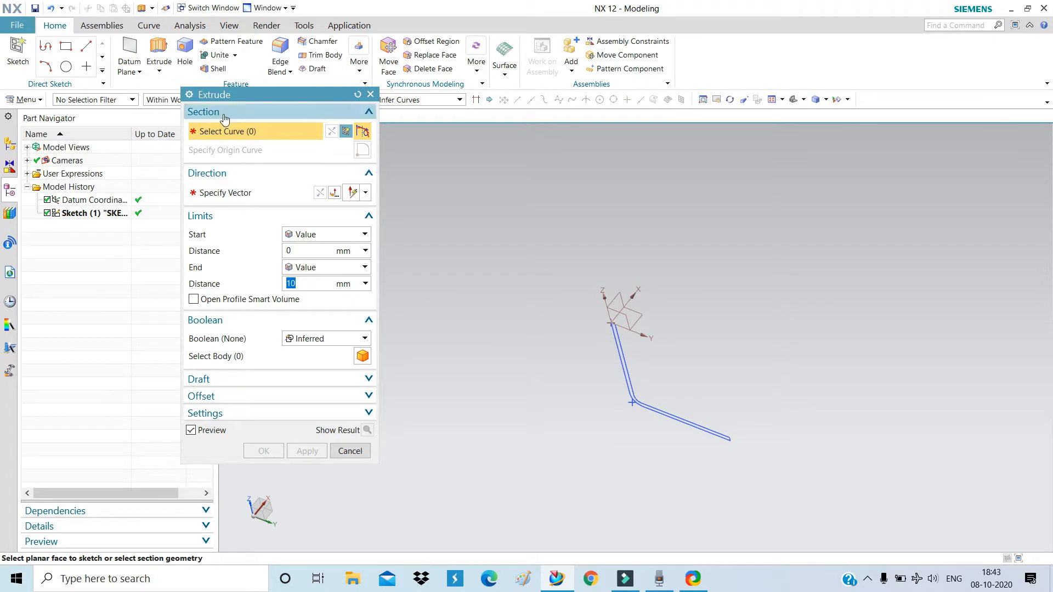
left_click_drag(235, 94, 256, 84)
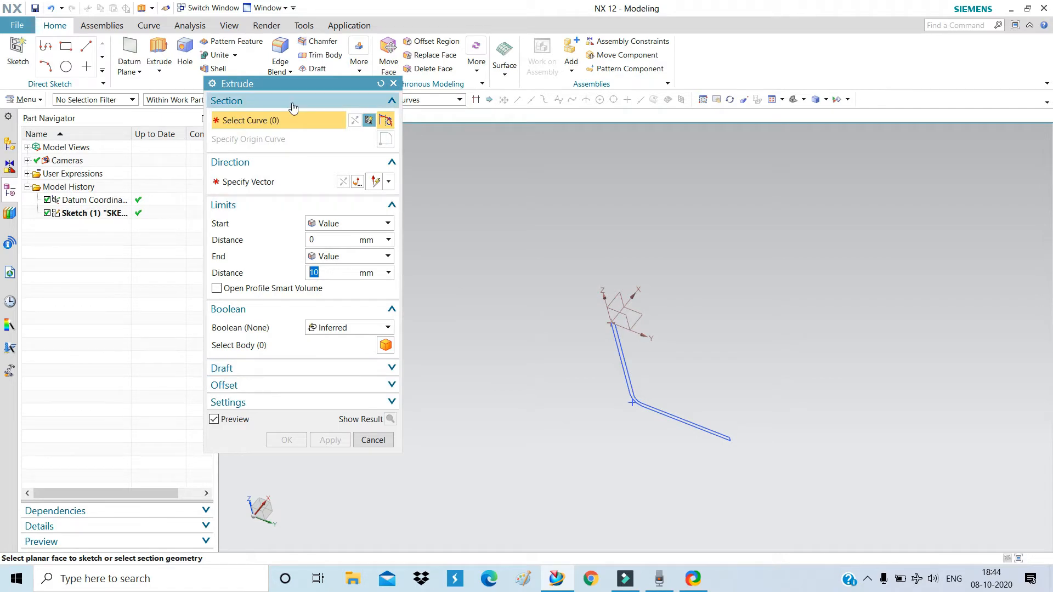
left_click(629, 379)
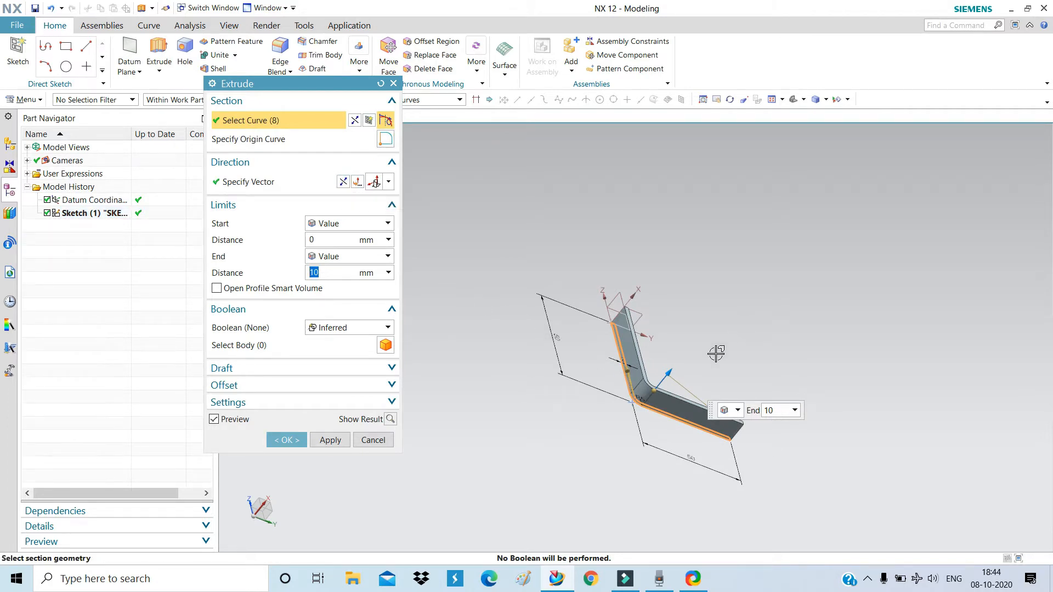
middle_click_drag(692, 381, 637, 475)
scroll(717, 324, "down", 2)
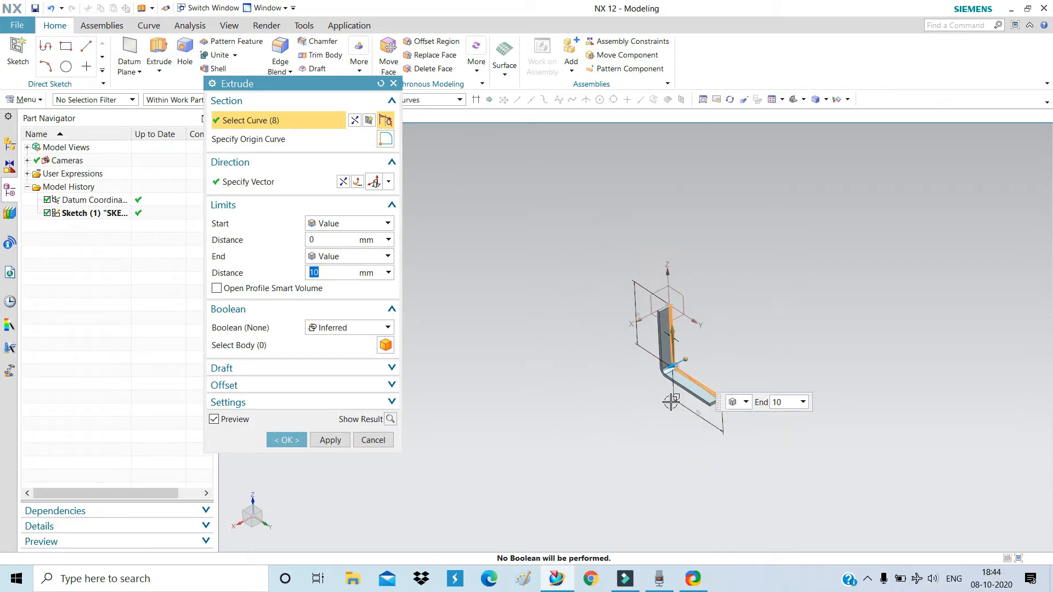
scroll(668, 391, "up", 3)
scroll(667, 391, "up", 1)
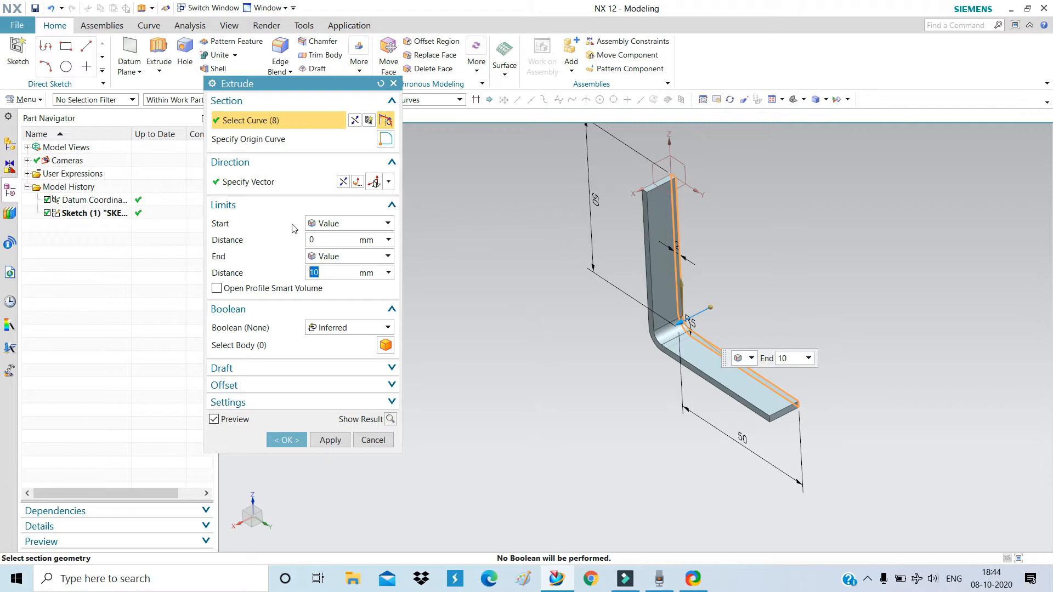
left_click(336, 225)
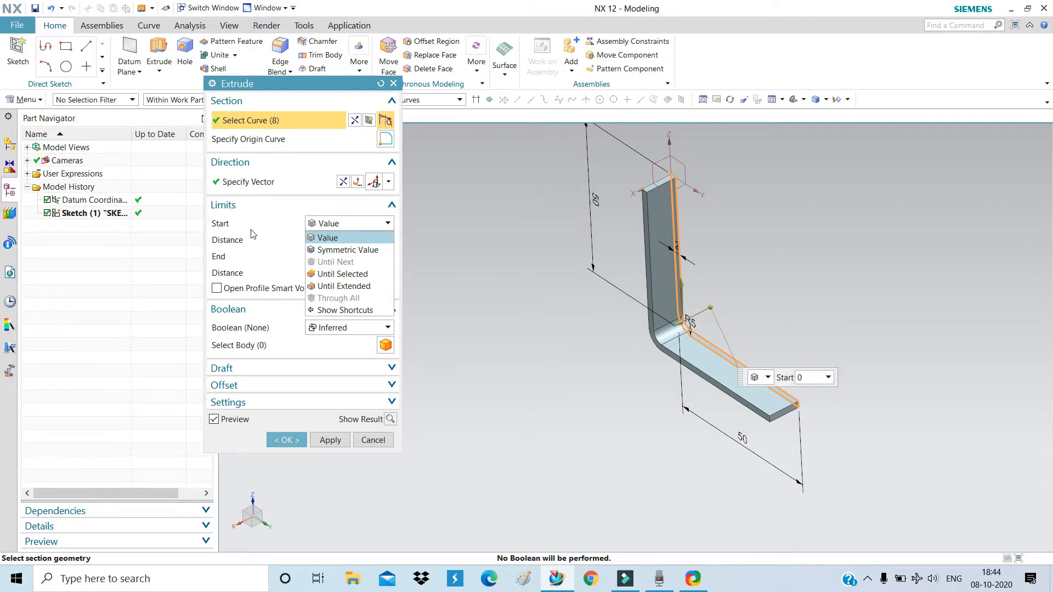
left_click(338, 250)
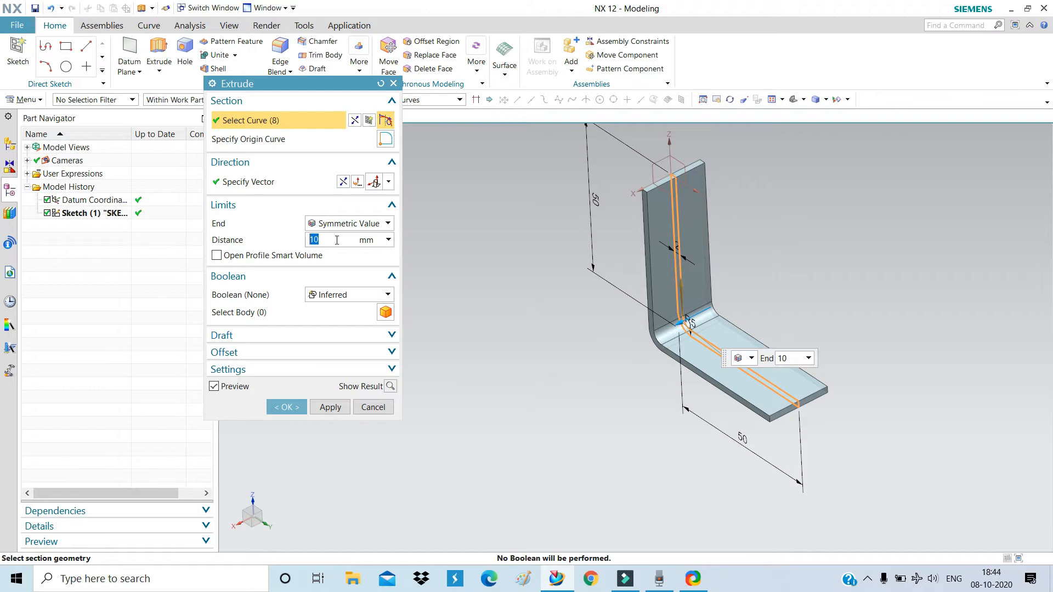
key("Return")
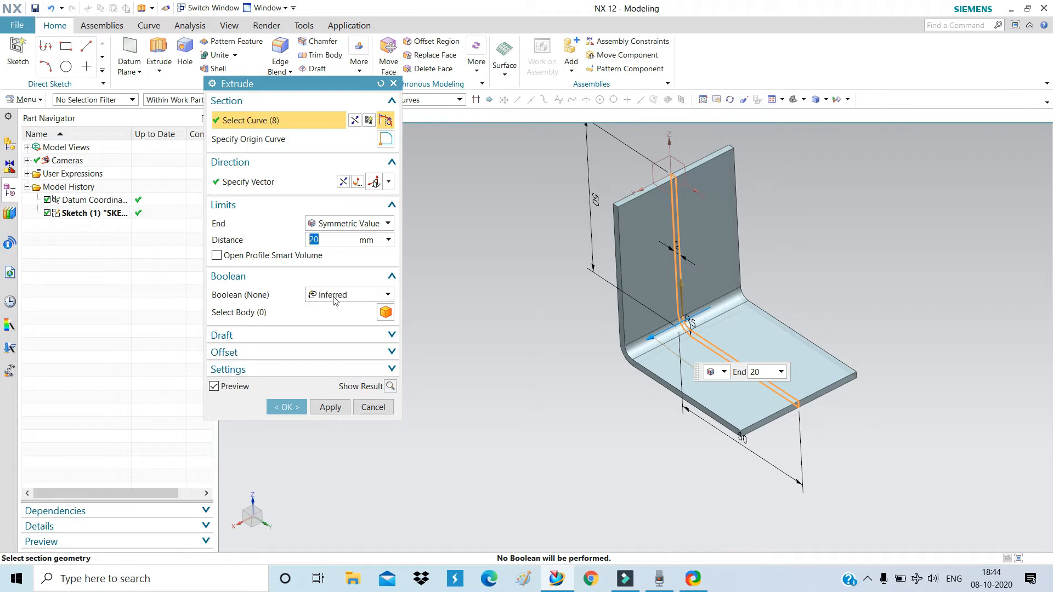
left_click(283, 407)
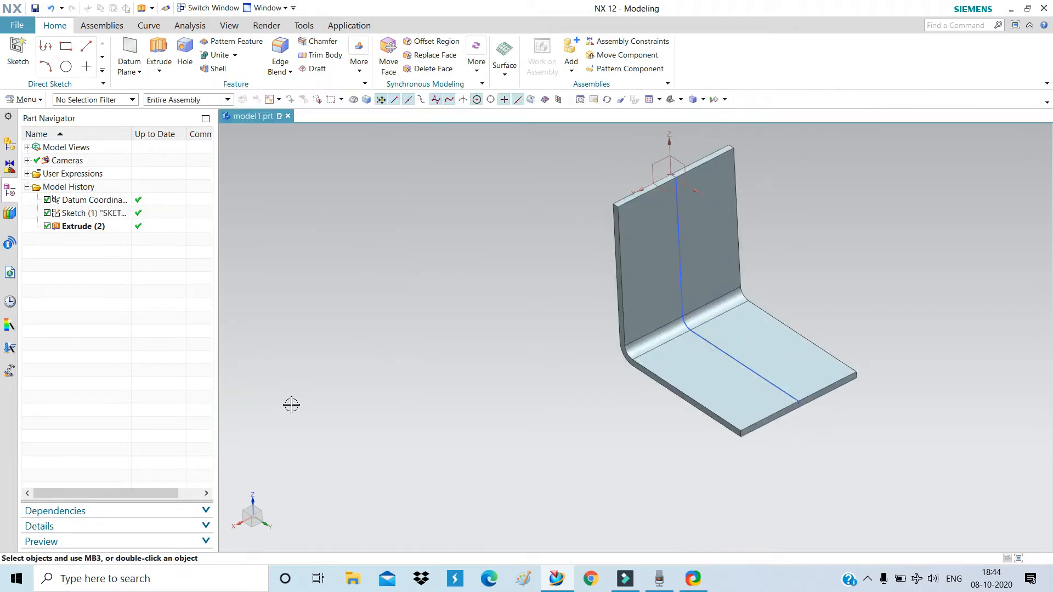
scroll(348, 410, "down", 2)
middle_click_drag(376, 423, 480, 355)
scroll(538, 289, "up", 5)
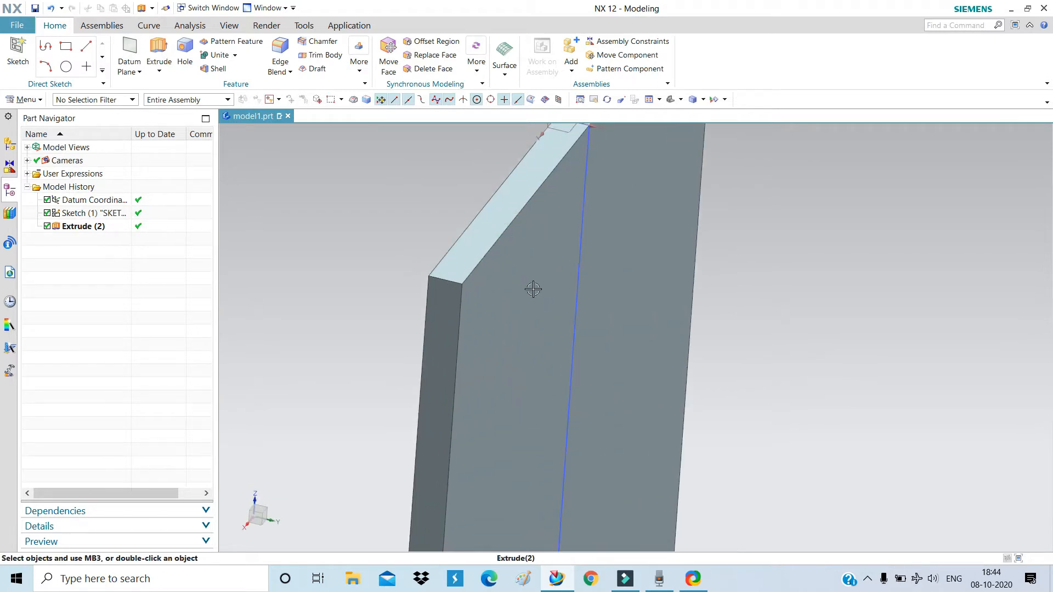
left_click(451, 267)
scroll(422, 336, "down", 2)
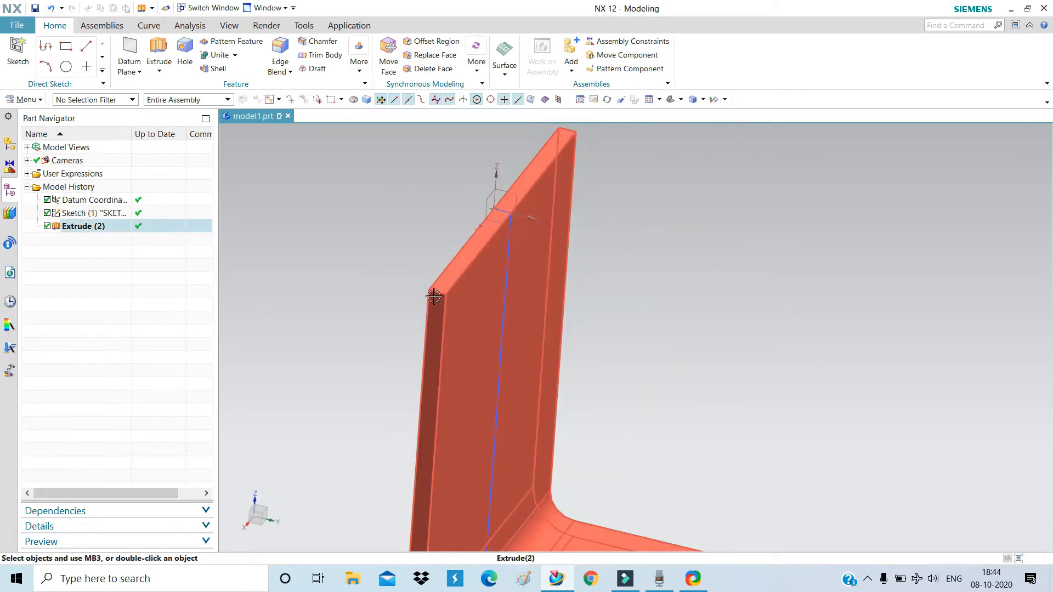
key("Escape")
scroll(501, 228, "down", 2)
scroll(557, 390, "up", 4)
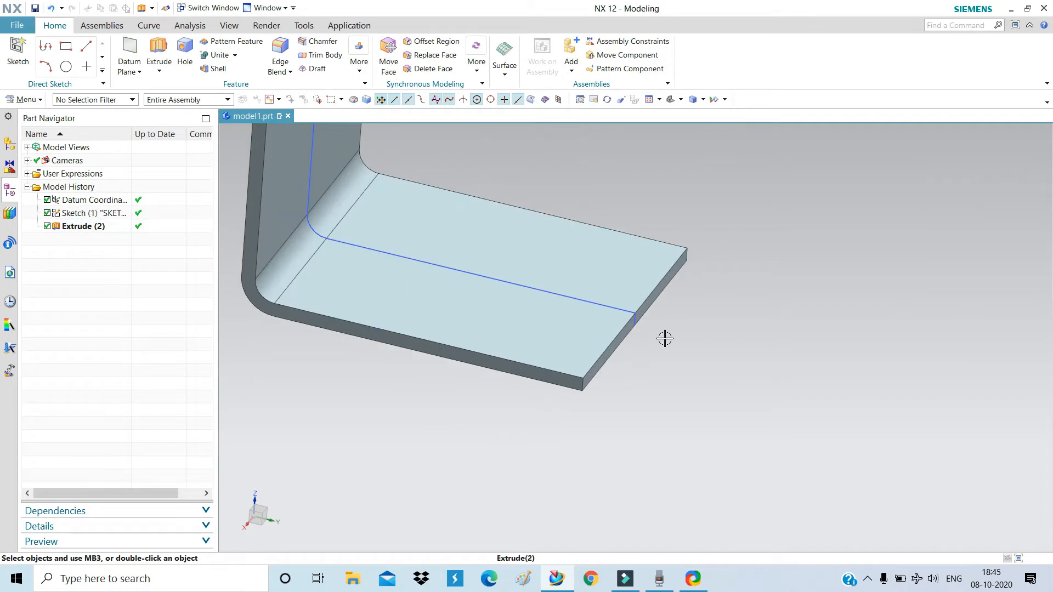
scroll(704, 251, "down", 3)
middle_click_drag(743, 278, 719, 296)
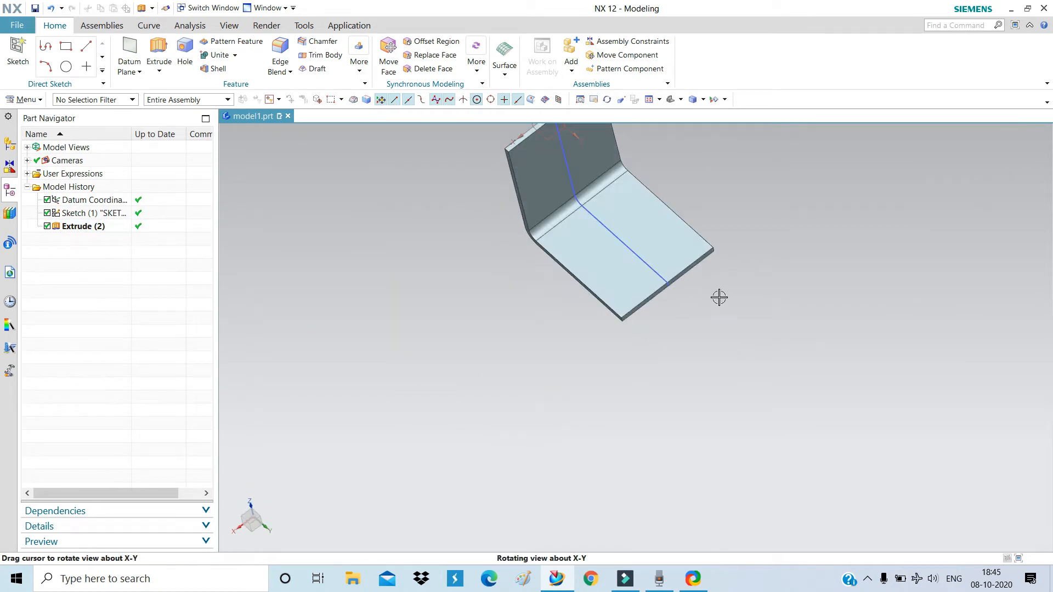
scroll(621, 418, "down", 3)
mouse_move(621, 418)
middle_mouse_down()
mouse_move(667, 345)
mouse_move(673, 364)
mouse_move(606, 407)
middle_mouse_up()
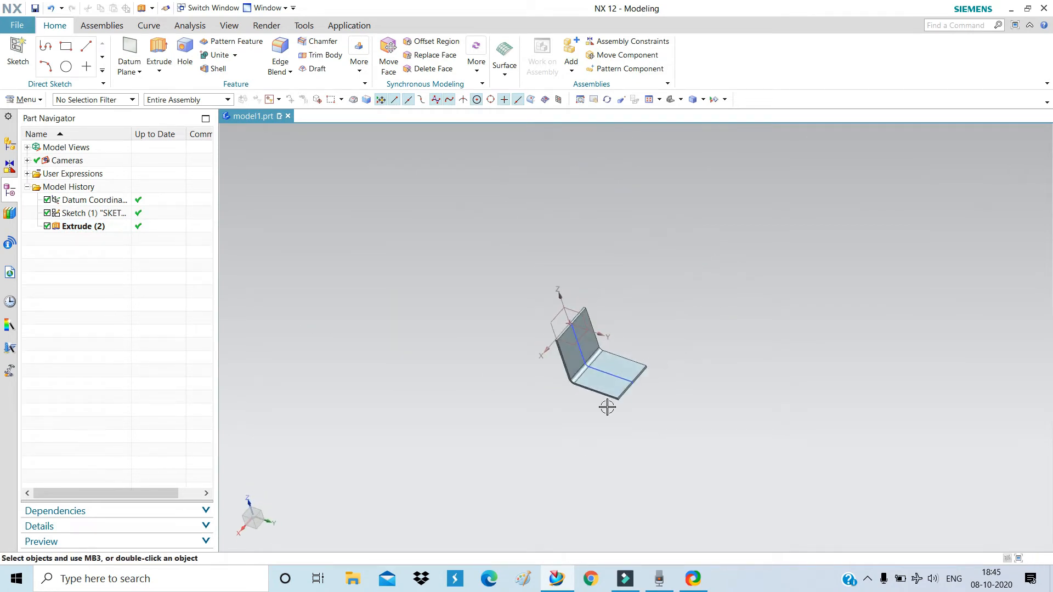
scroll(594, 413, "up", 4)
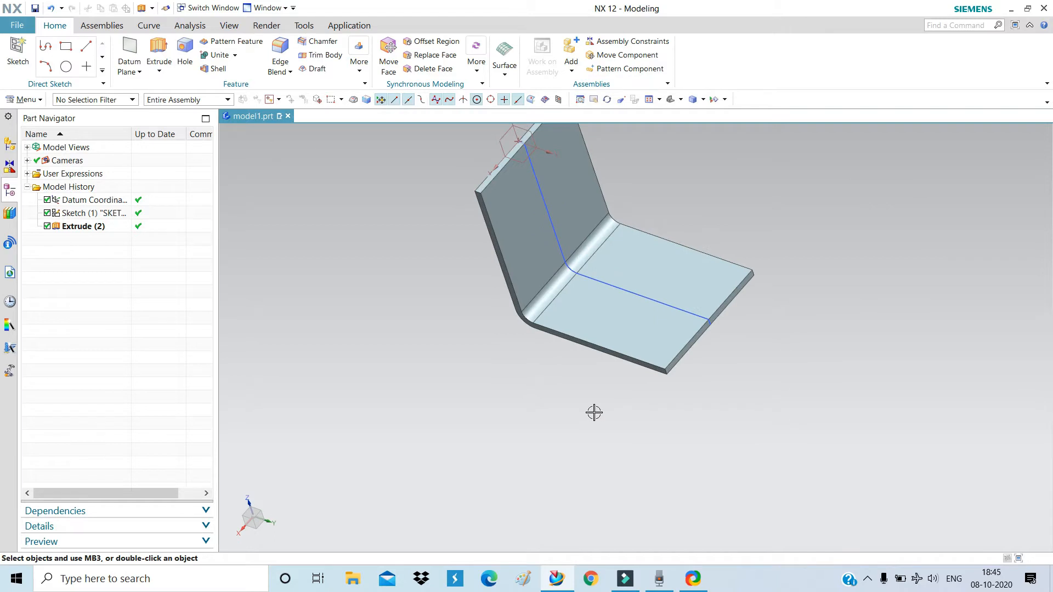
scroll(593, 413, "down", 3)
scroll(640, 291, "up", 3)
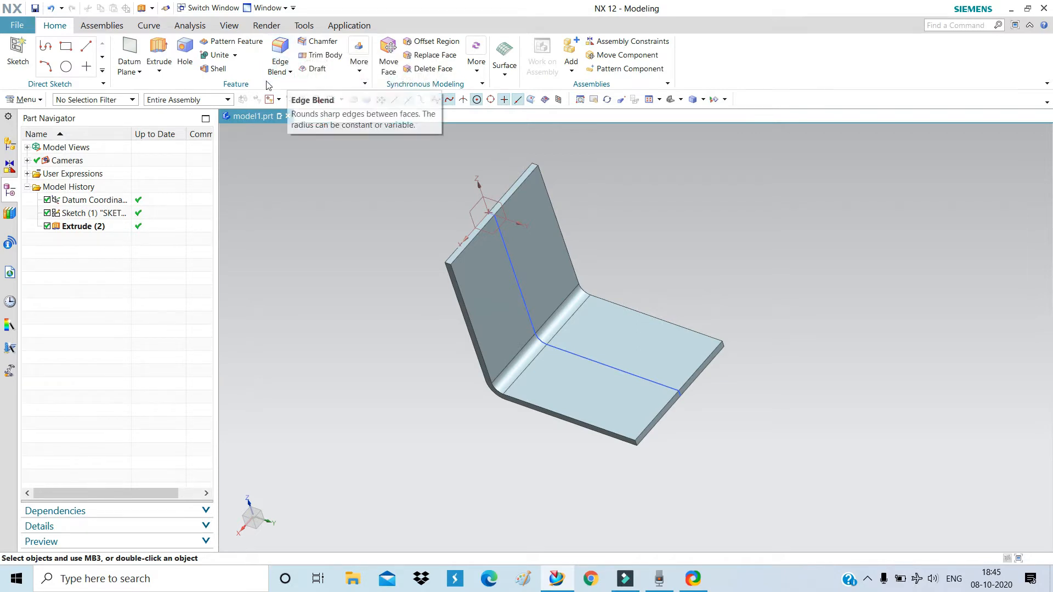
Apply a 20 mm edge blend to the four outer corner edges of both flanges.
left_click(280, 47)
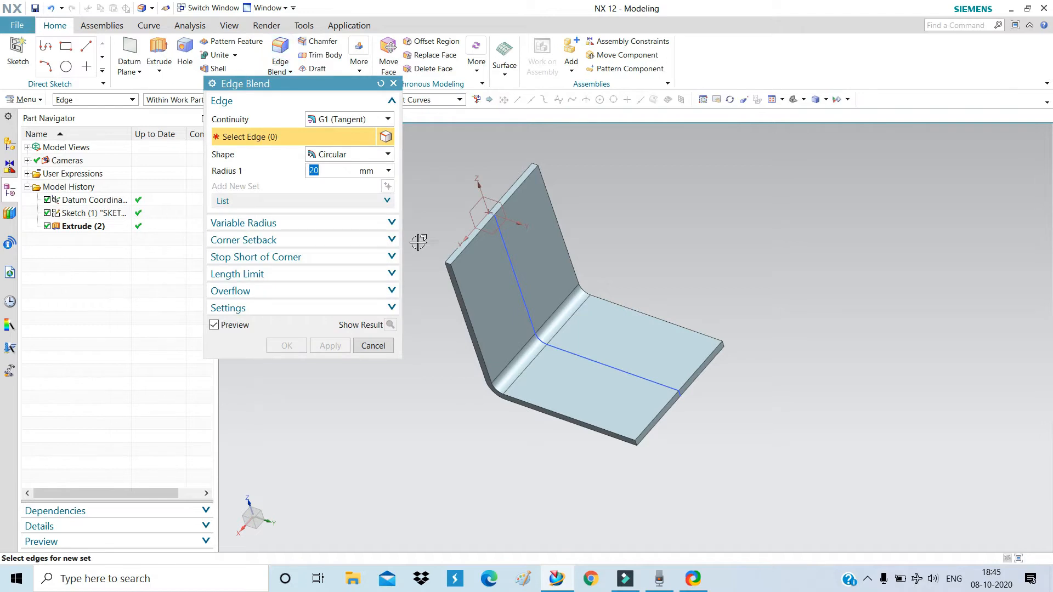
scroll(453, 268, "up", 3)
left_click(440, 245)
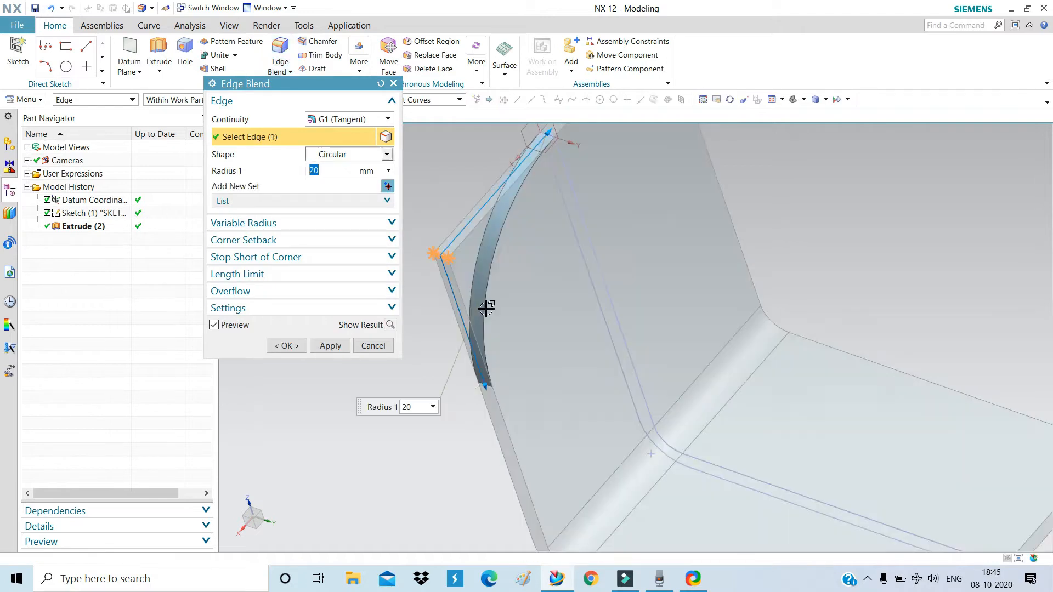
scroll(487, 308, "down", 3)
scroll(560, 216, "up", 5)
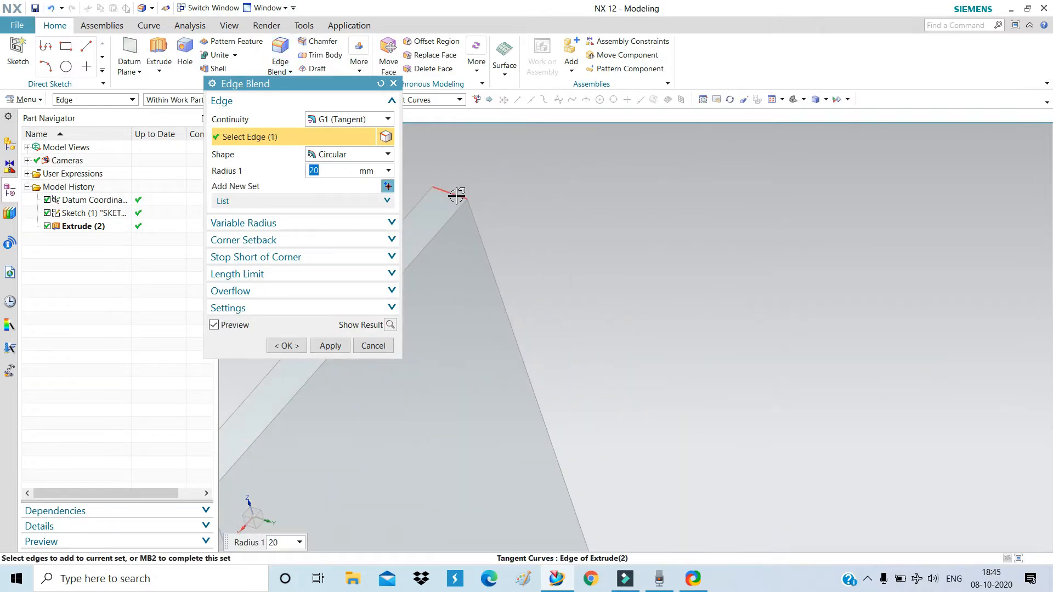
left_click(458, 193)
scroll(522, 167, "down", 5)
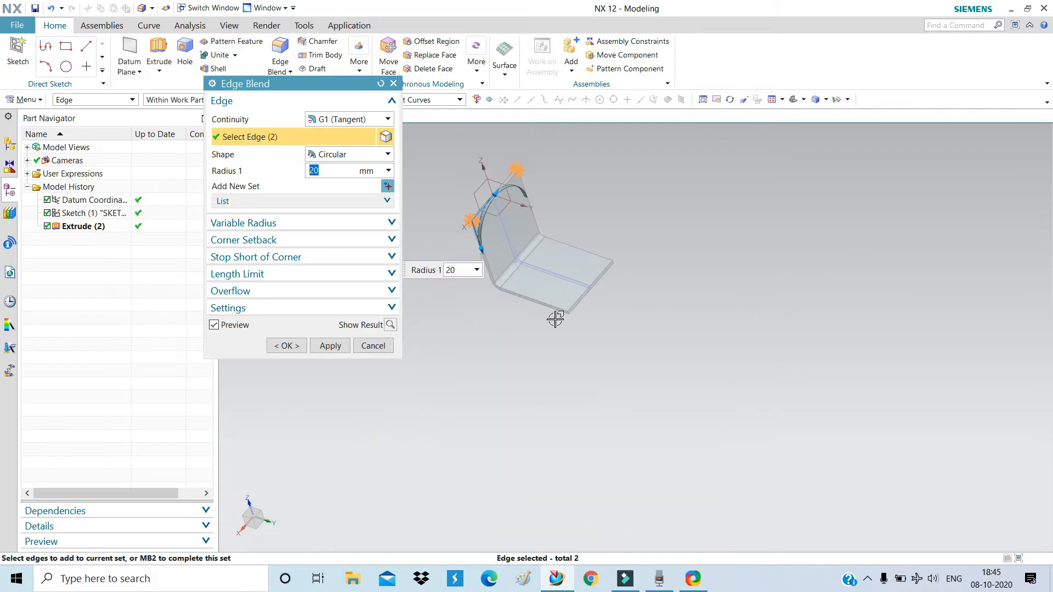
scroll(581, 269, "up", 6)
left_click(641, 324)
scroll(536, 369, "down", 6)
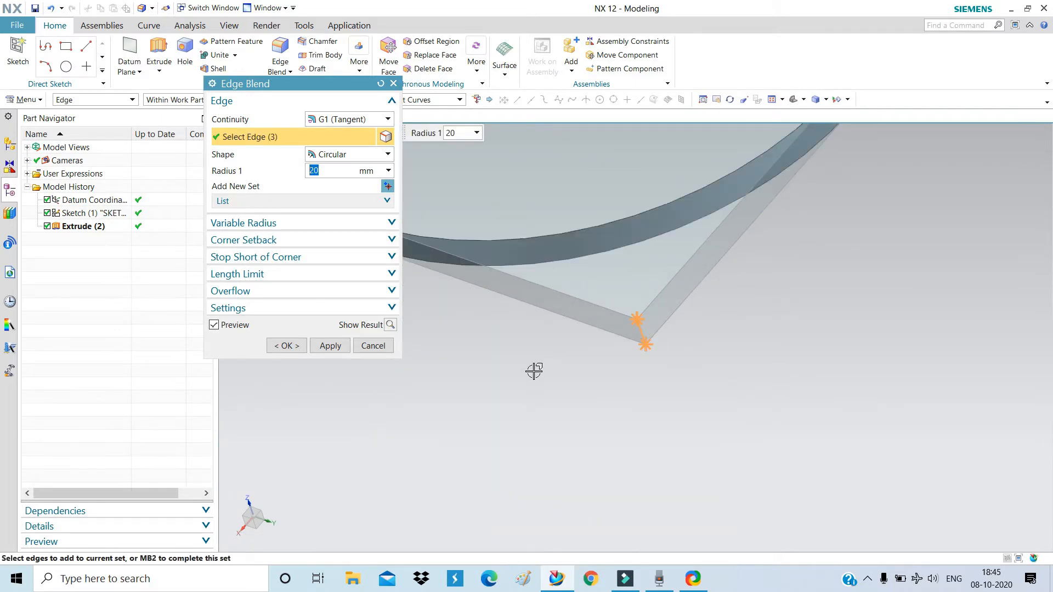
scroll(639, 275, "up", 4)
scroll(683, 239, "up", 3)
left_click(684, 196)
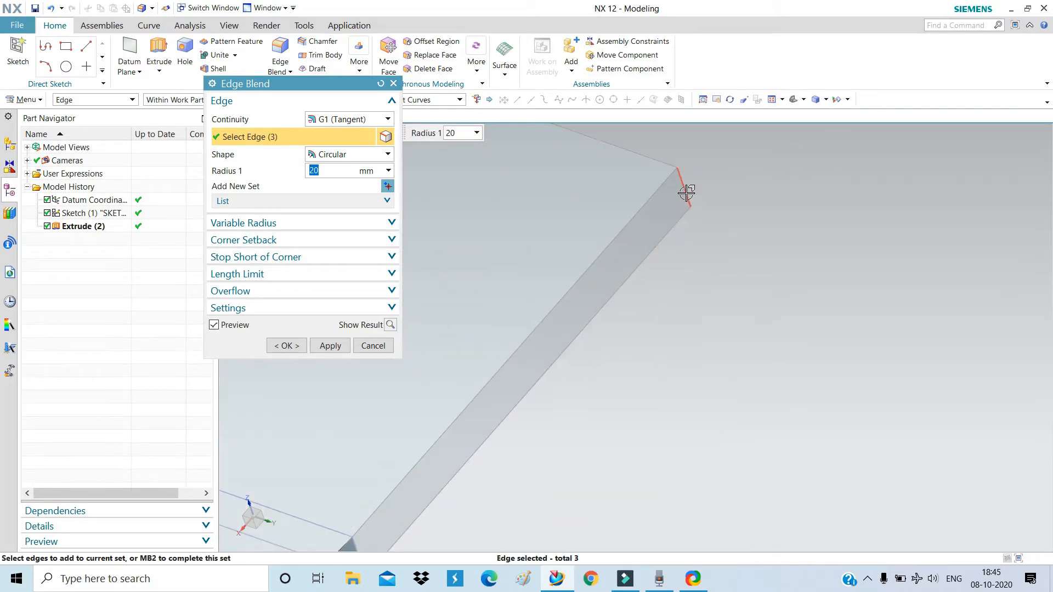
scroll(686, 196, "down", 7)
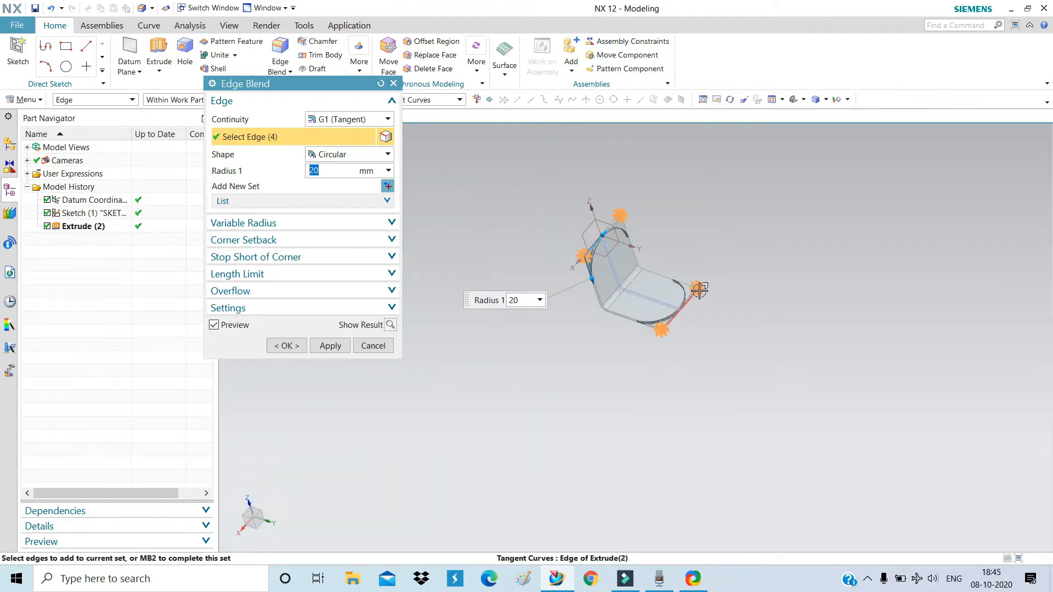
scroll(610, 230, "up", 2)
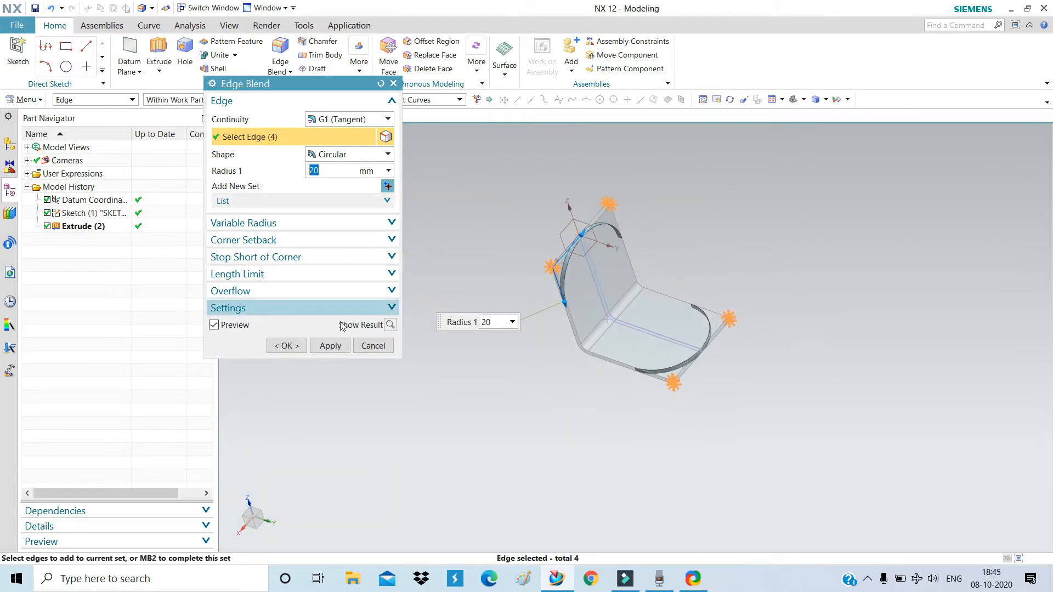
left_click(286, 347)
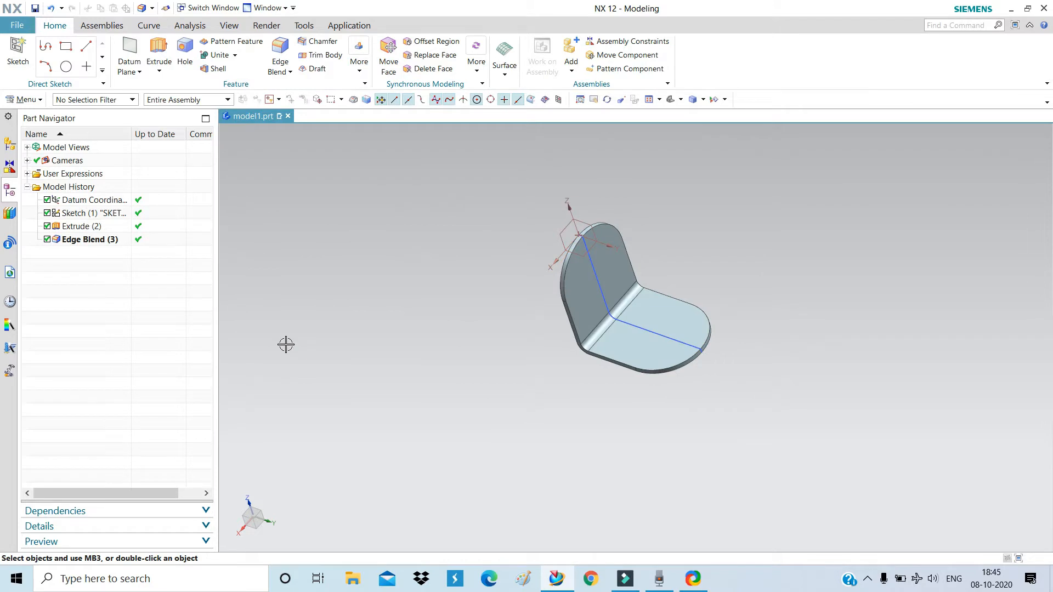
middle_click_drag(532, 336, 537, 311)
middle_click_drag(626, 275, 639, 301)
scroll(590, 330, "up", 5)
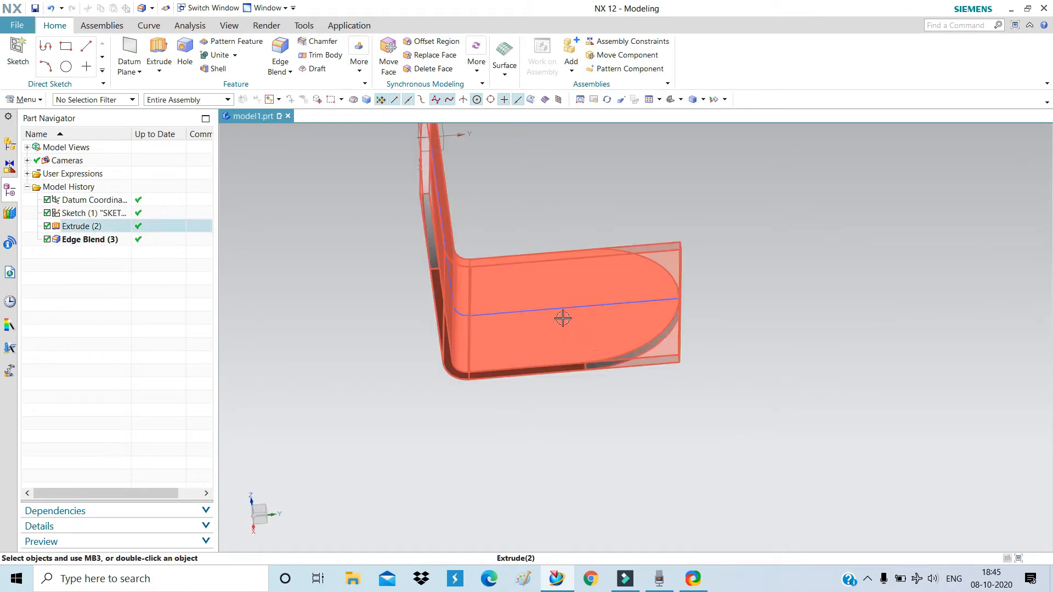
mouse_move(562, 317)
middle_mouse_down()
mouse_move(543, 301)
mouse_move(546, 348)
mouse_move(554, 305)
mouse_move(616, 296)
mouse_move(625, 264)
mouse_move(568, 314)
mouse_move(548, 316)
mouse_move(558, 313)
middle_mouse_up()
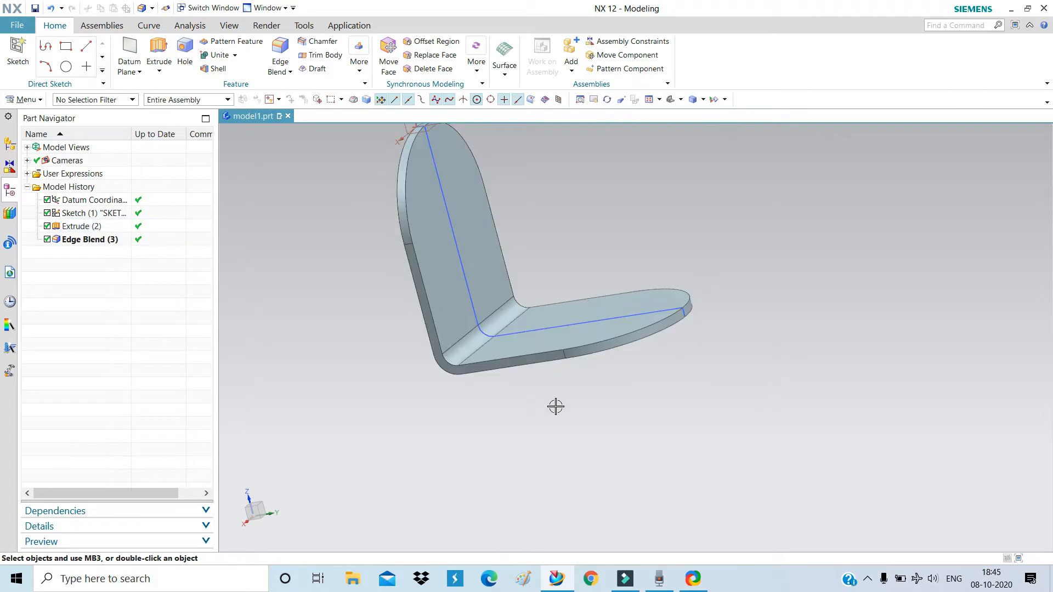
middle_click_drag(554, 406, 665, 486)
middle_click_drag(697, 416, 616, 313)
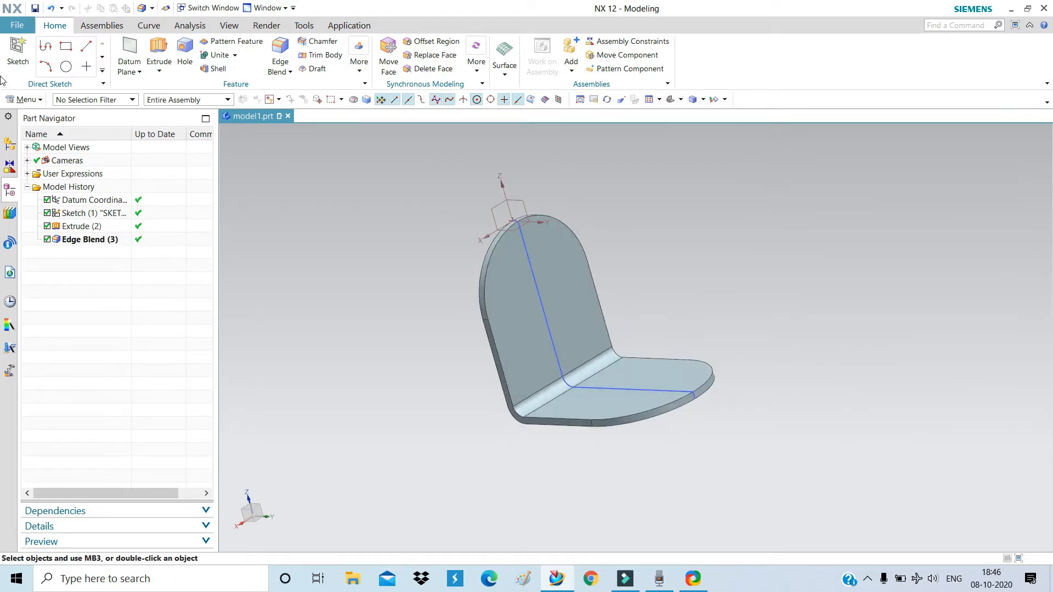
Create a sketch on the upright flange face of Extrude (2).
left_click(15, 62)
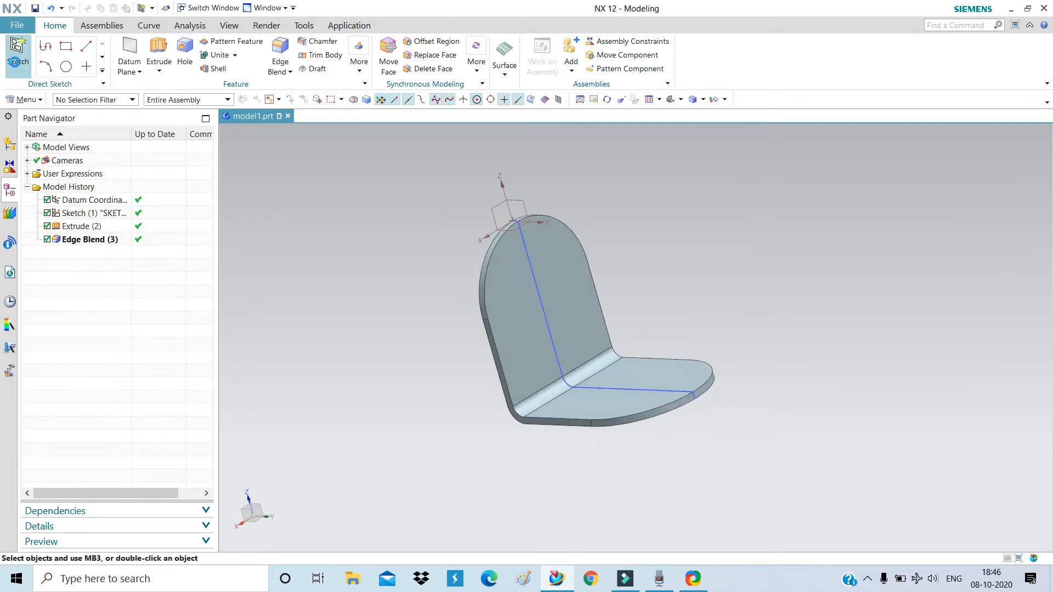
left_click(528, 349)
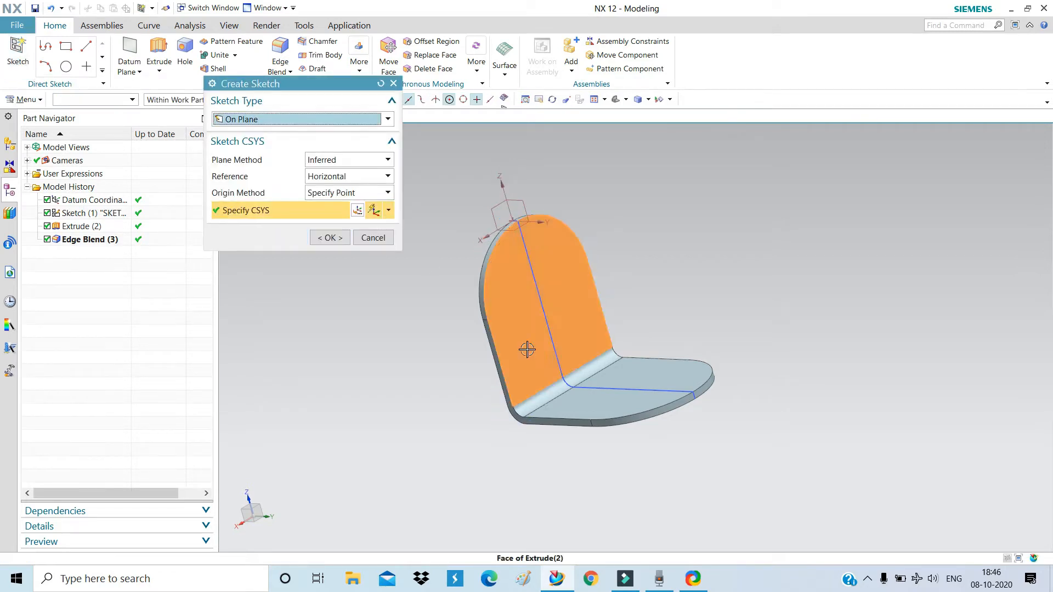
left_click(330, 238)
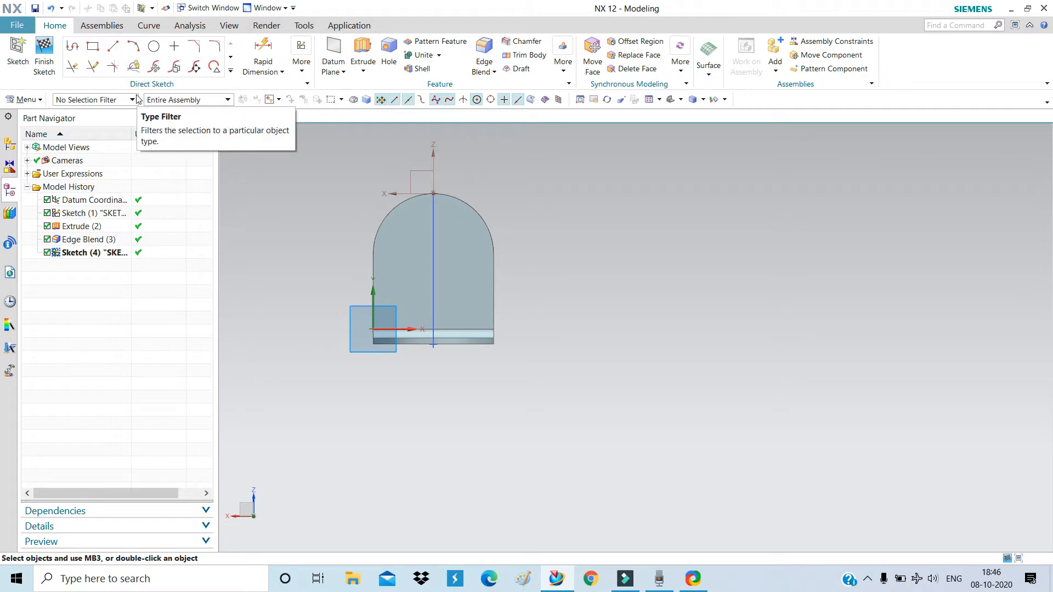
Draw a centre-based rectangle at Line3's midpoint on the upright face, 20 by 5.
left_click(96, 46)
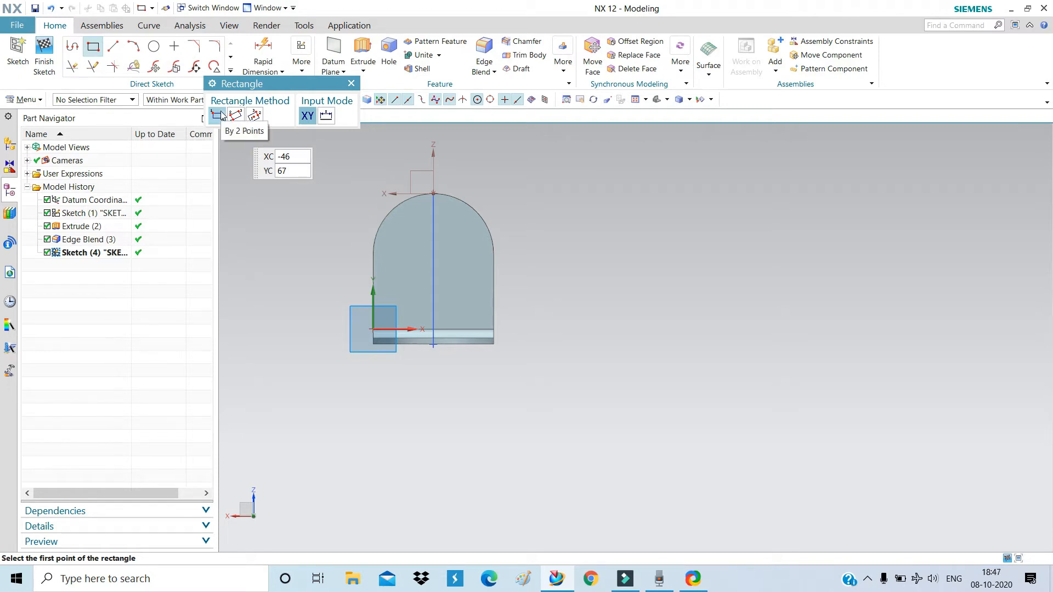
left_click(254, 116)
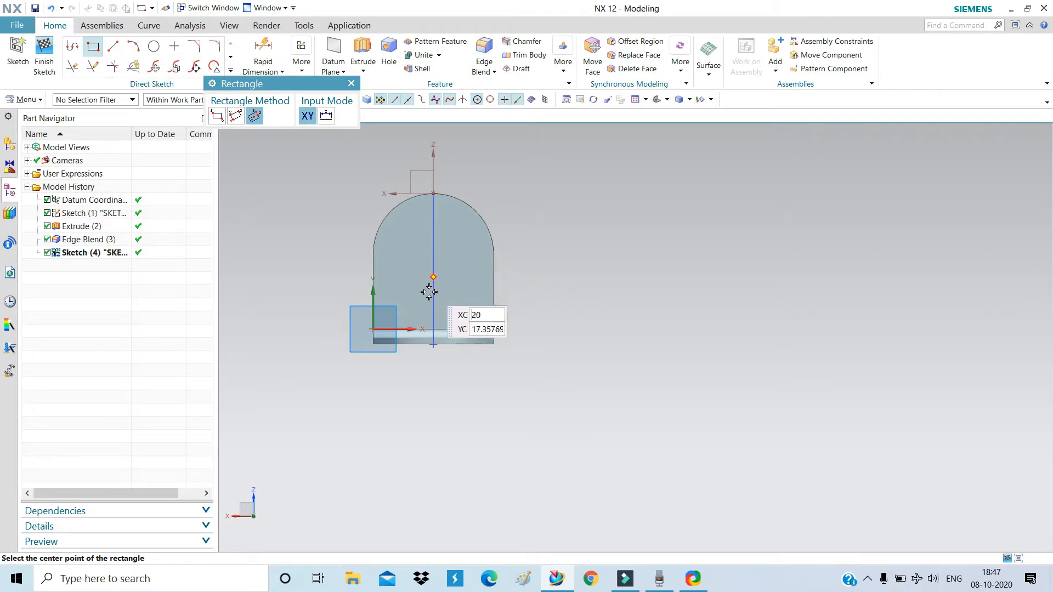
left_click(434, 257)
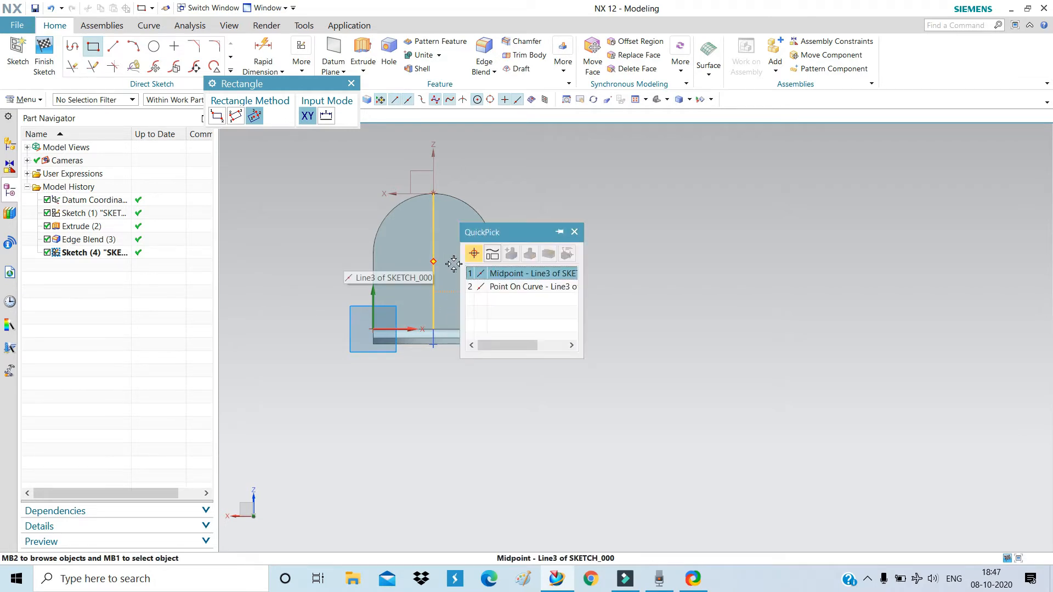
left_click(469, 273)
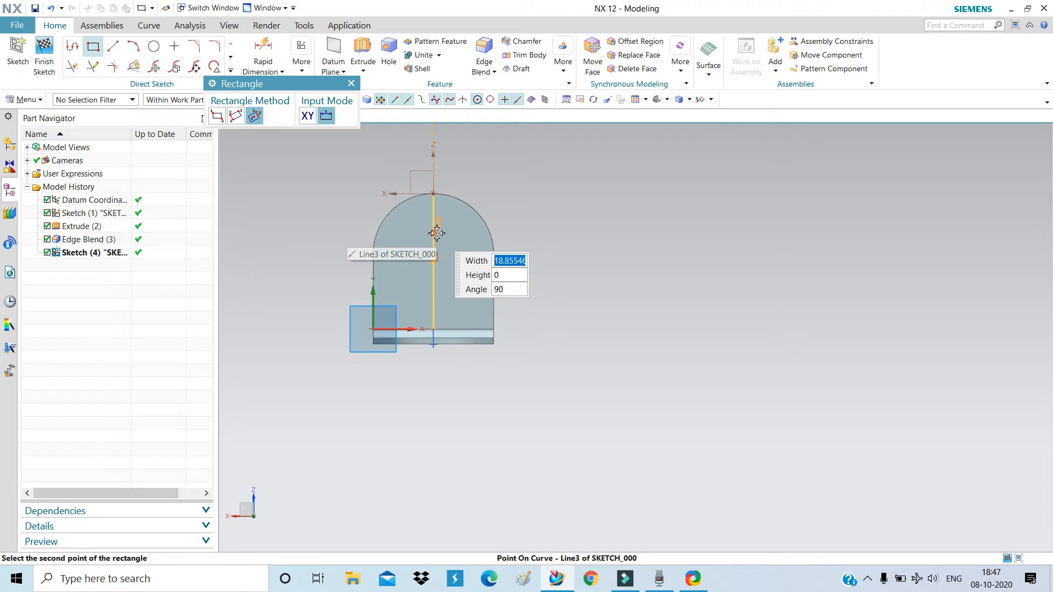
type("20")
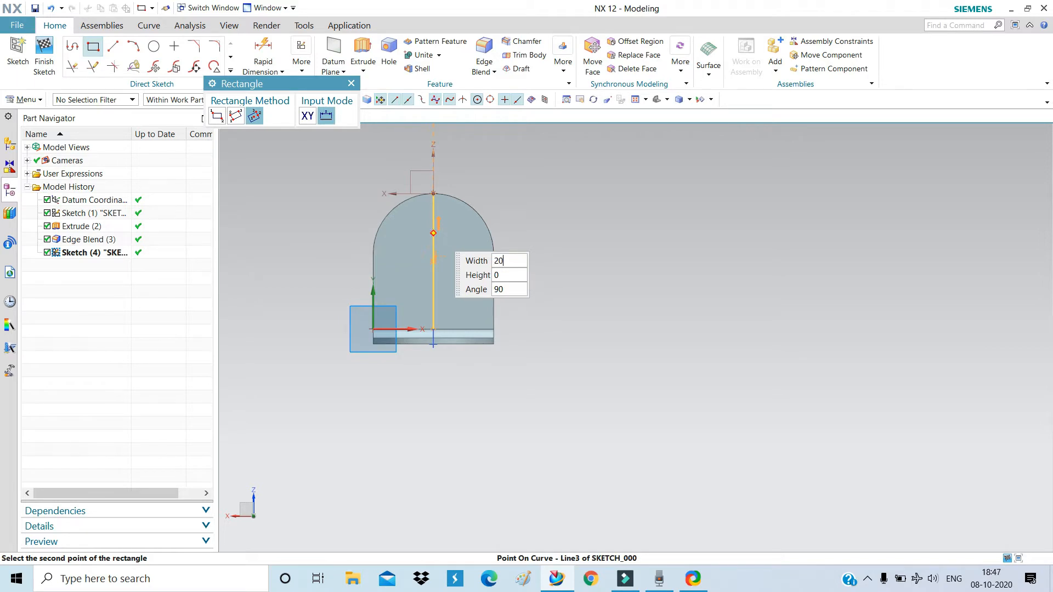
key("Tab")
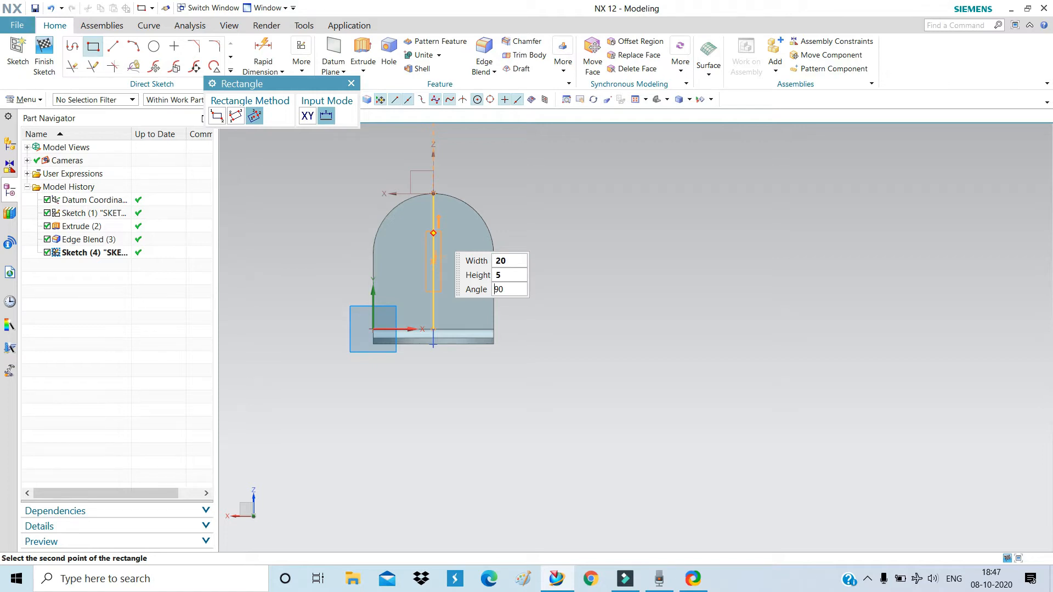
key("Return")
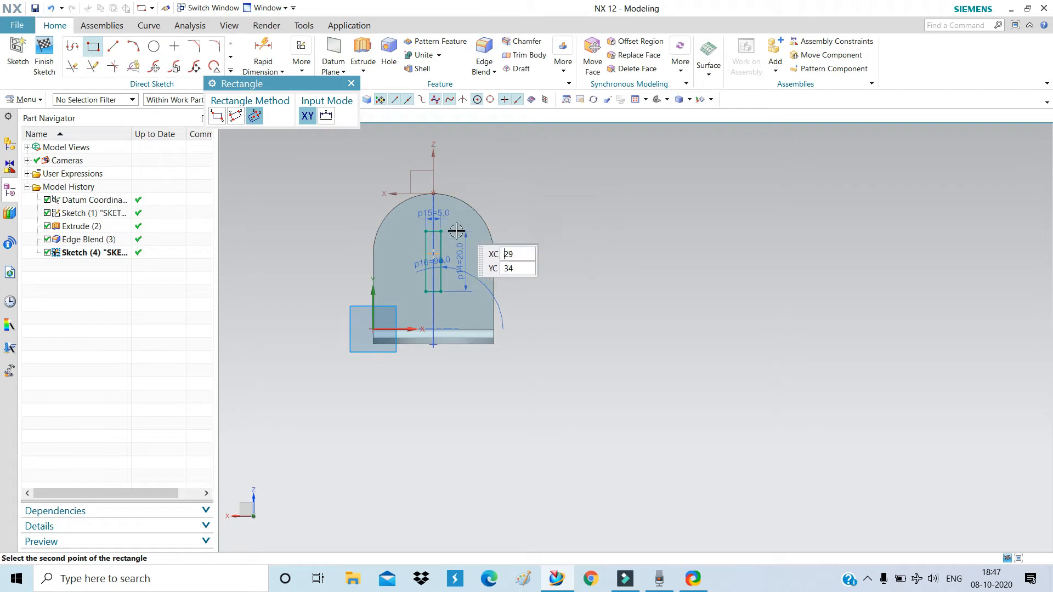
scroll(437, 230, "up", 10)
scroll(473, 303, "down", 5)
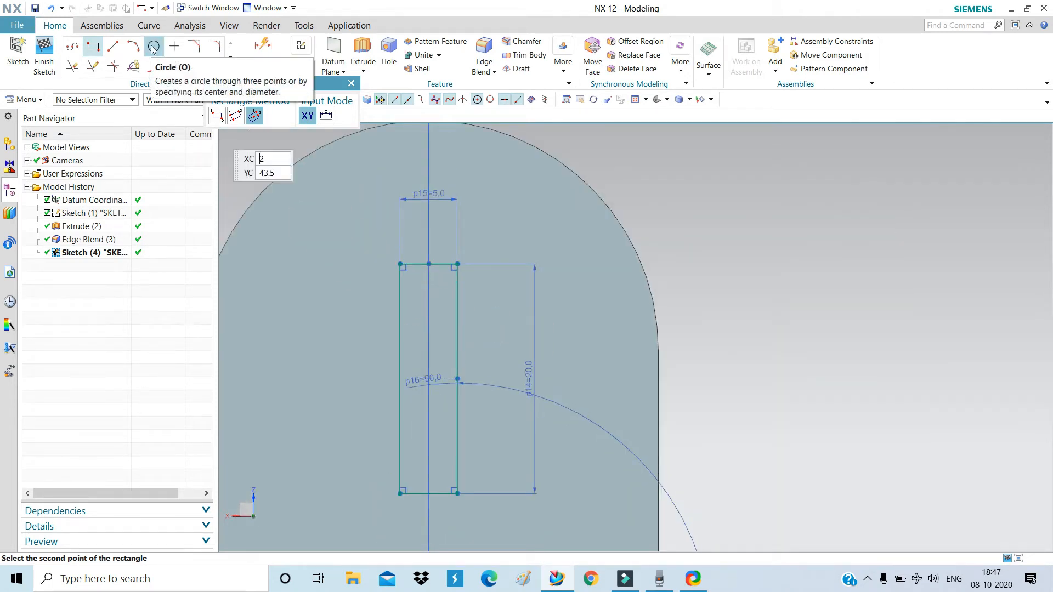
Cap the slot's top end with a semicircle centred on the top edge midpoint.
scroll(406, 259, "up", 2)
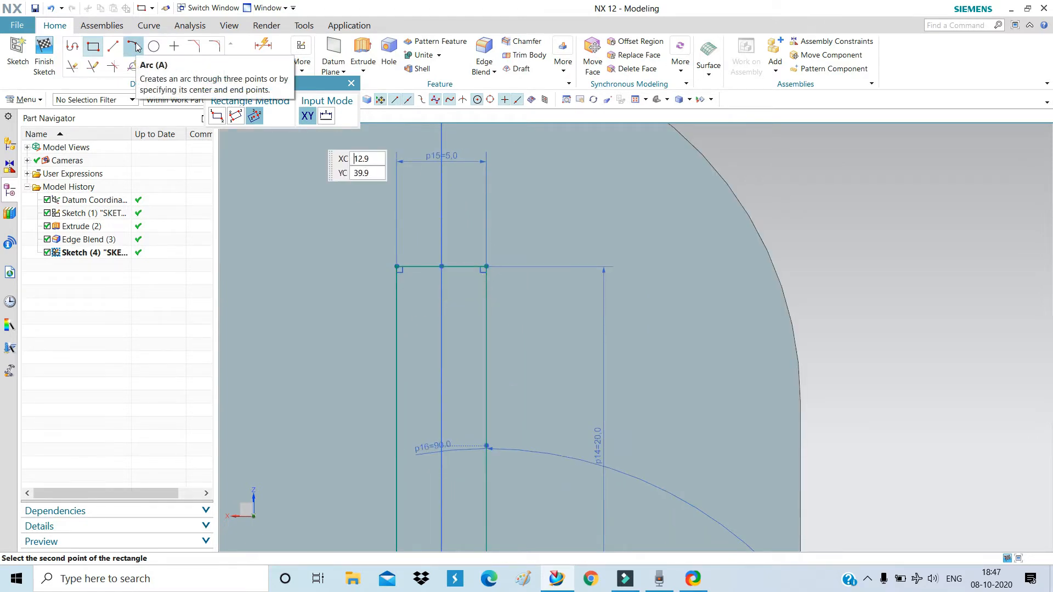
left_click(351, 83)
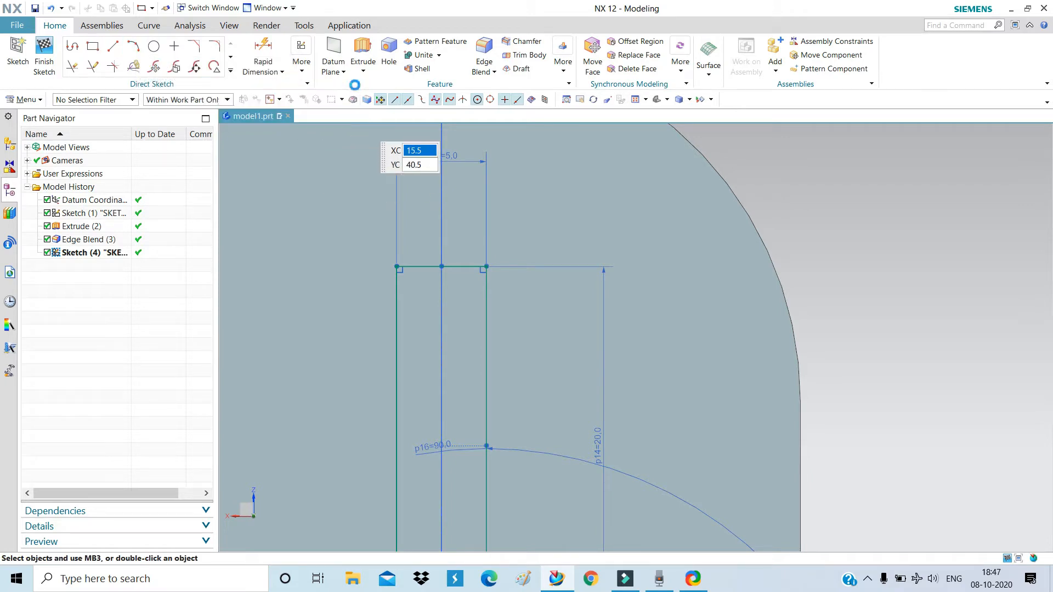
left_click(133, 45)
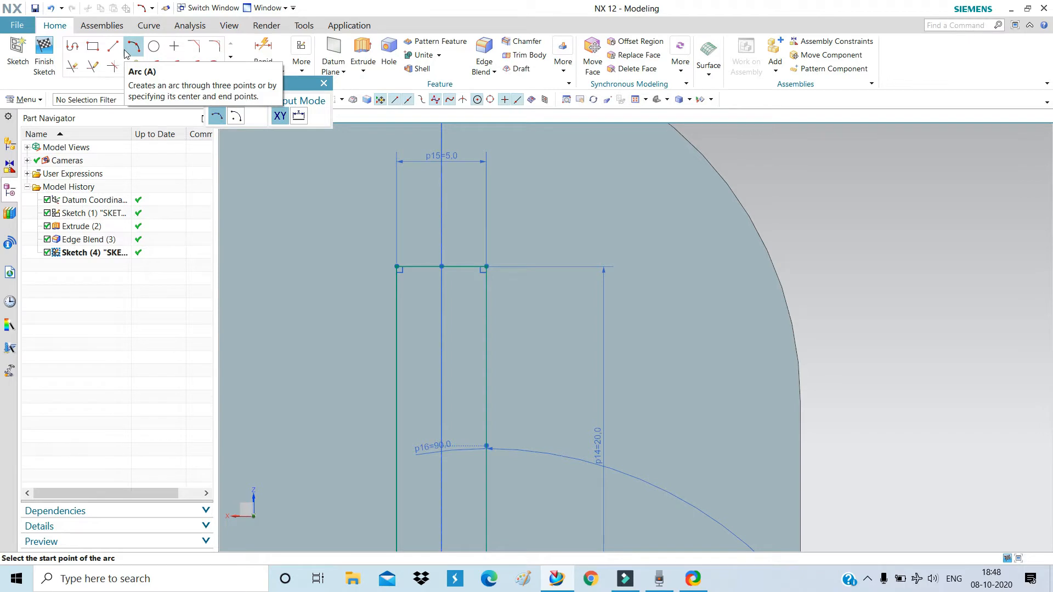
left_click(125, 53)
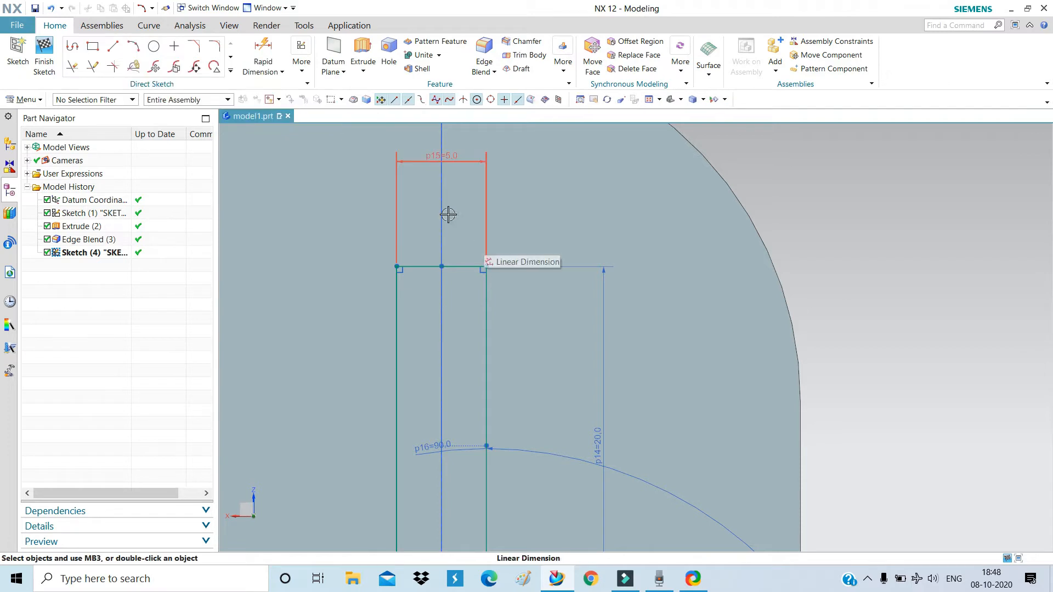
left_click(135, 48)
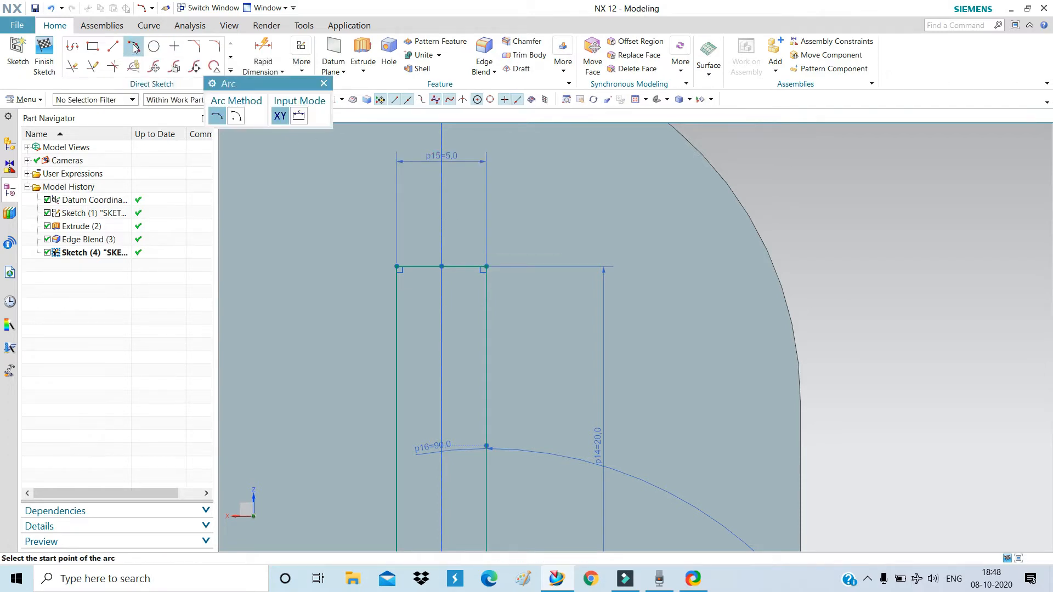
left_click(236, 117)
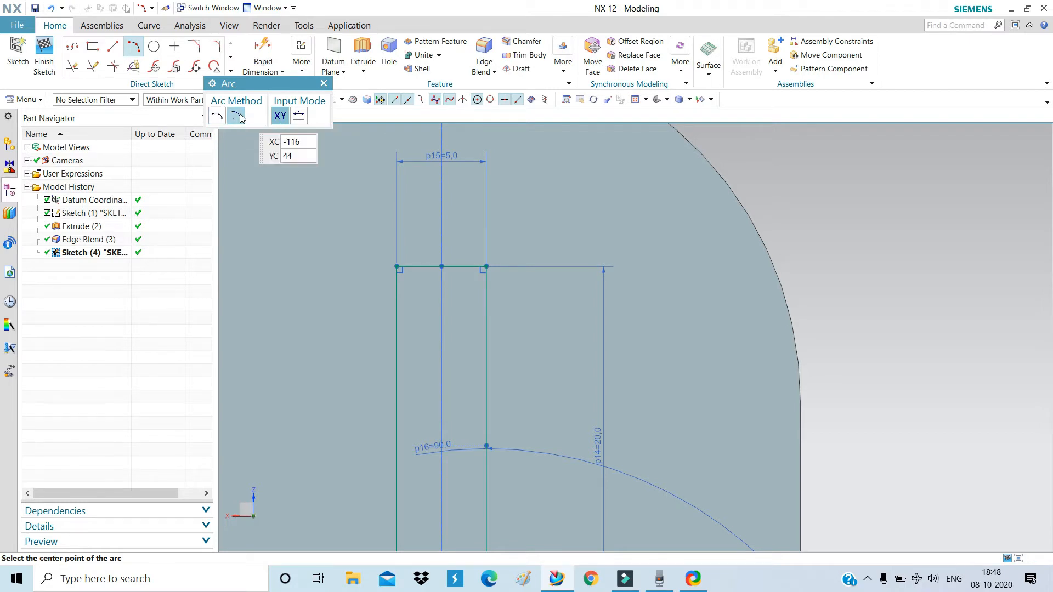
left_click(442, 266)
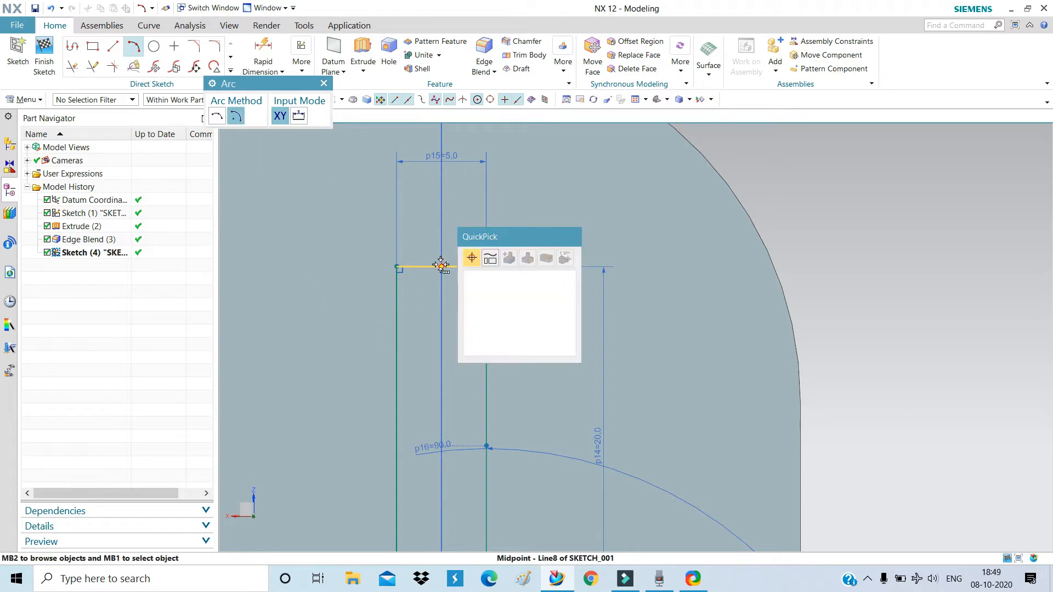
left_click(526, 278)
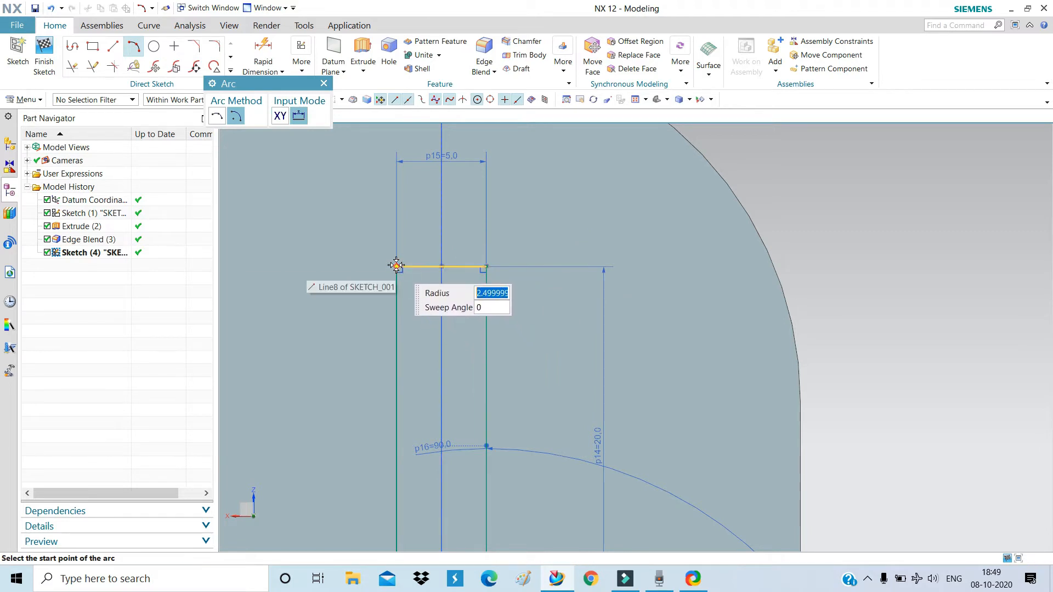
left_click(396, 266)
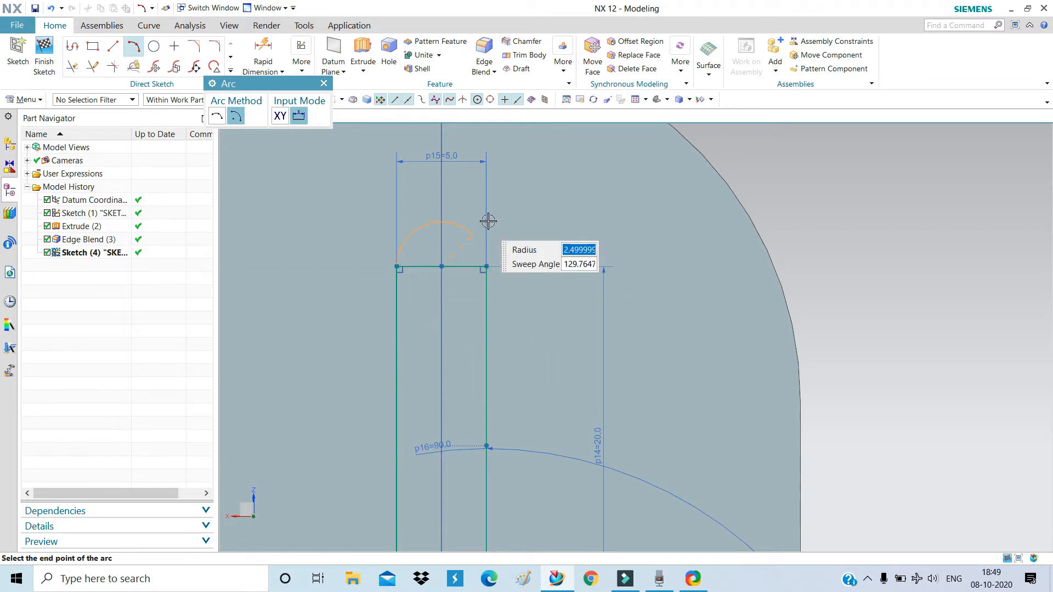
left_click(486, 266)
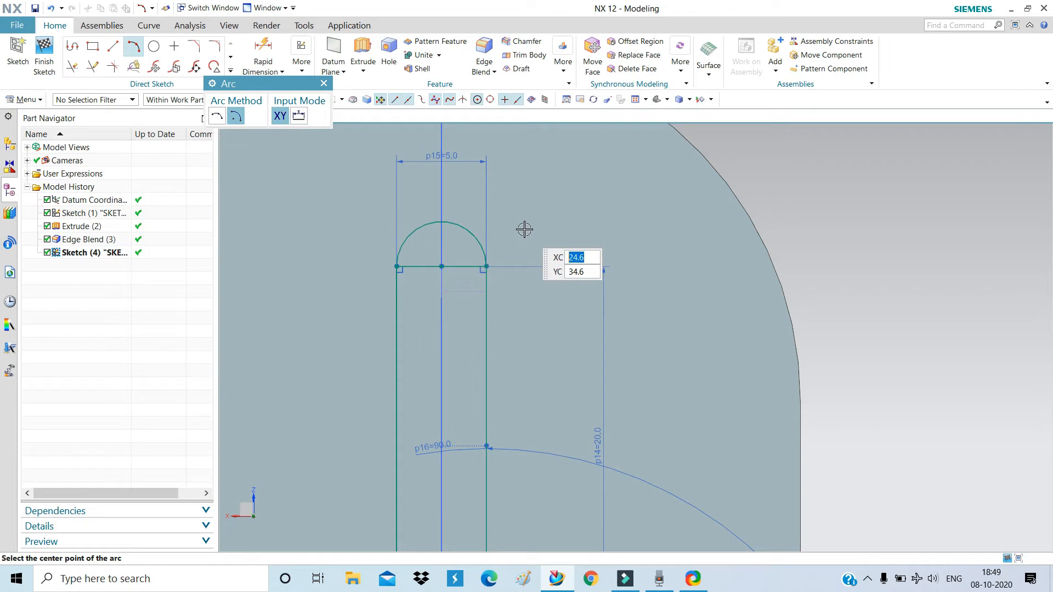
Cap the slot's bottom end with a semicircle centred on the bottom edge midpoint.
scroll(471, 196, "down", 3)
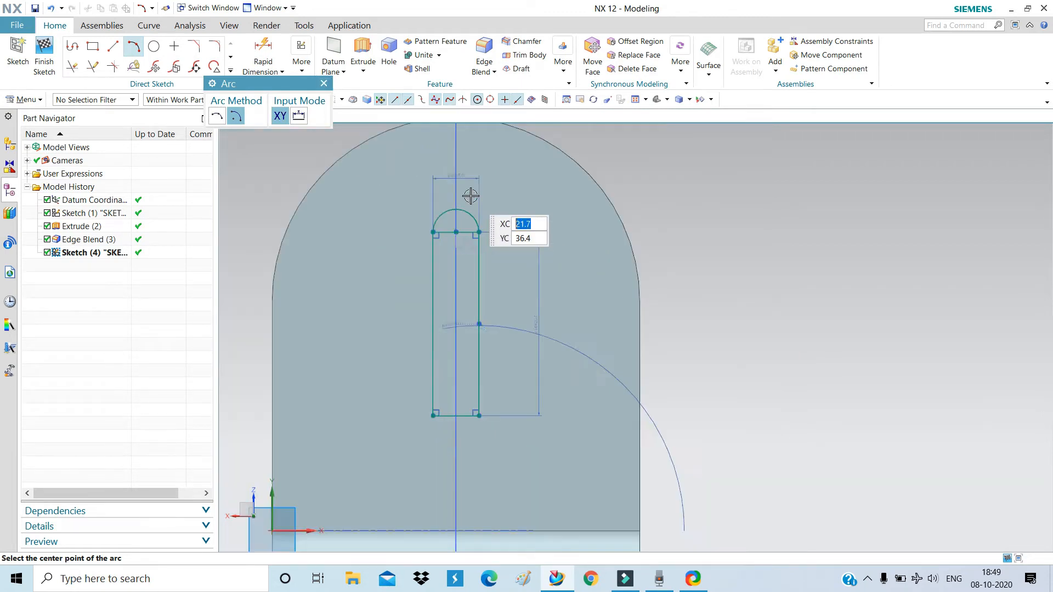
scroll(453, 422, "up", 5)
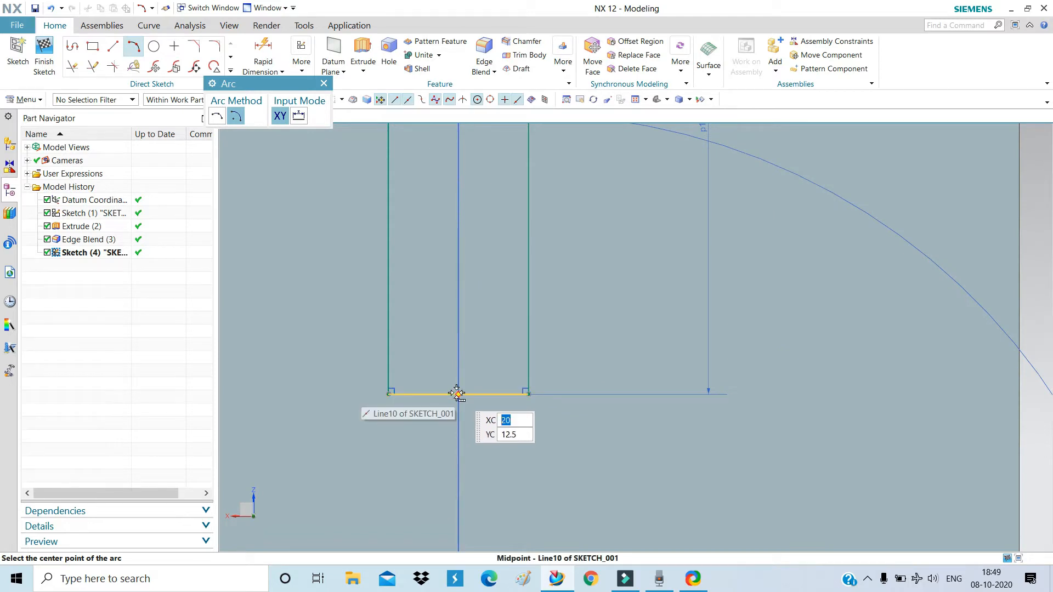
left_click(457, 394)
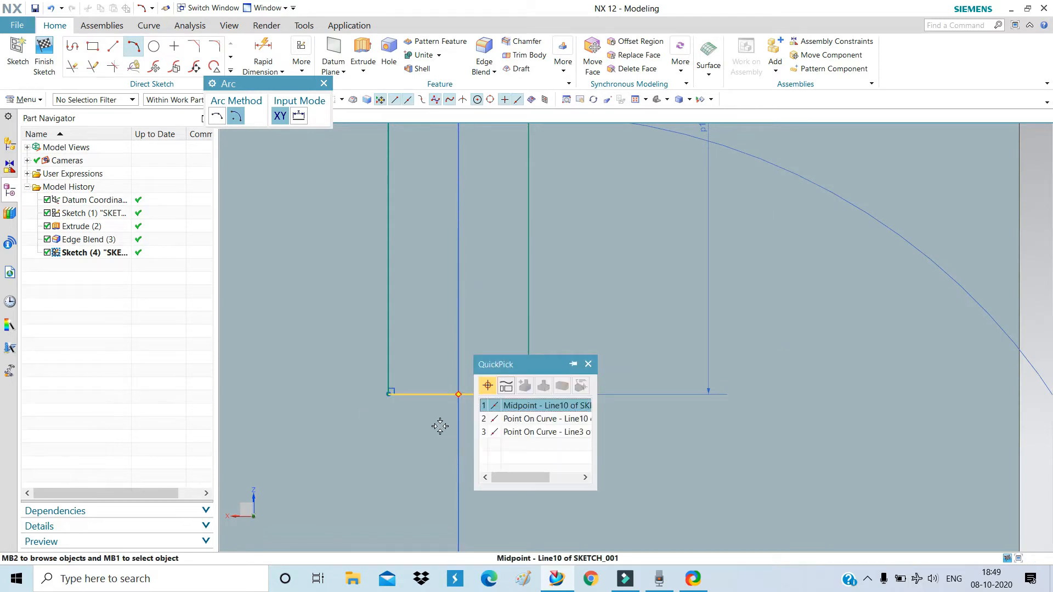
left_click(525, 409)
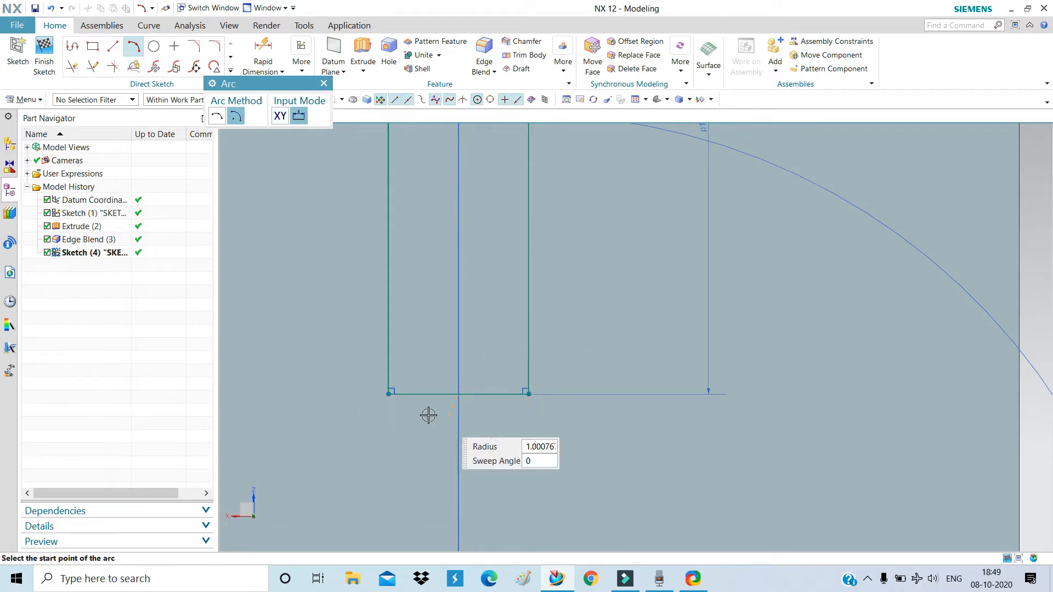
left_click(389, 395)
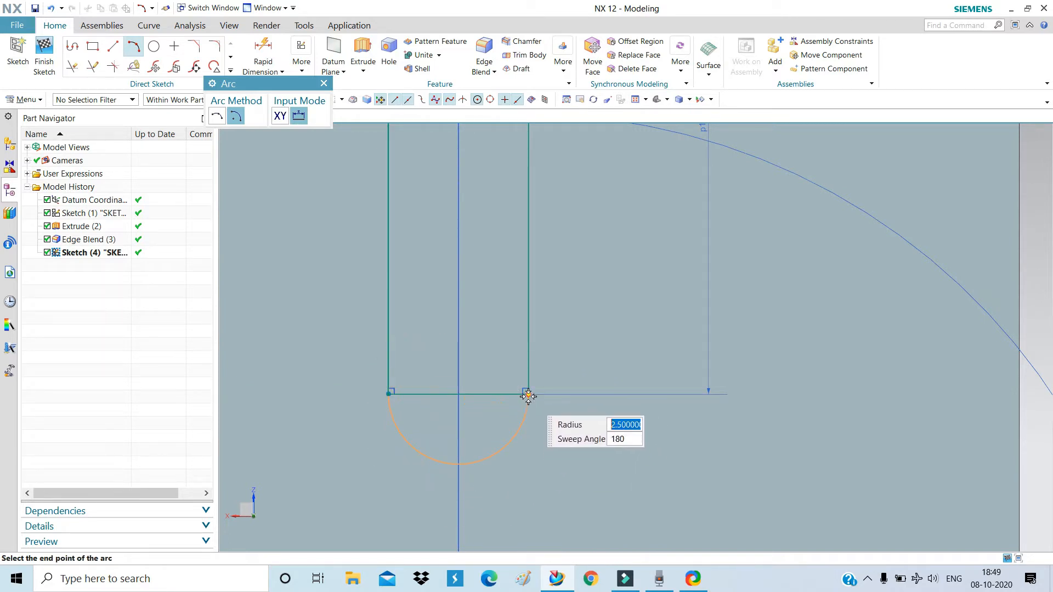
left_click(528, 394)
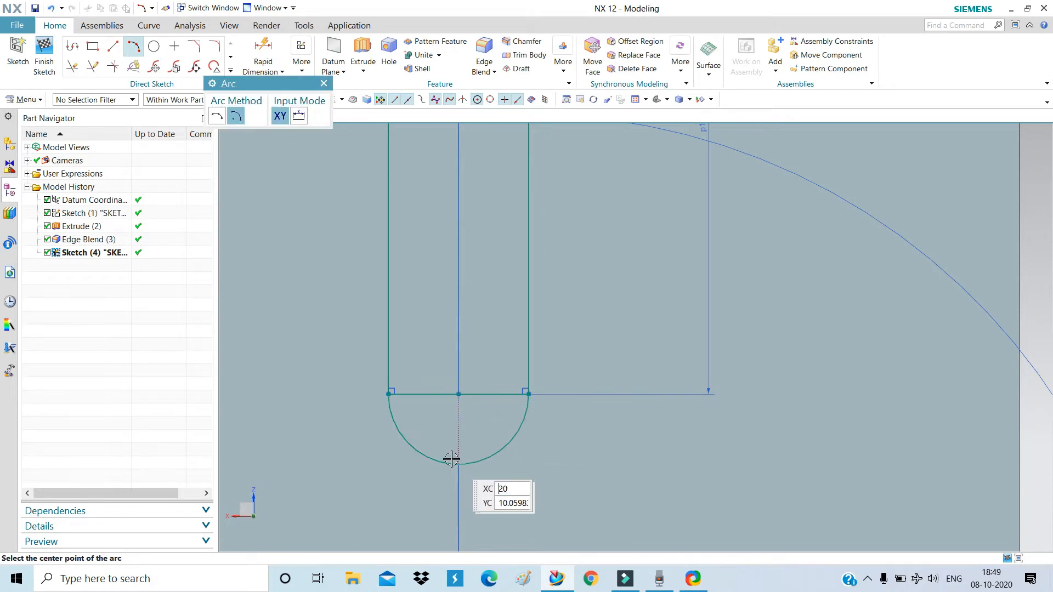
scroll(452, 459, "down", 5)
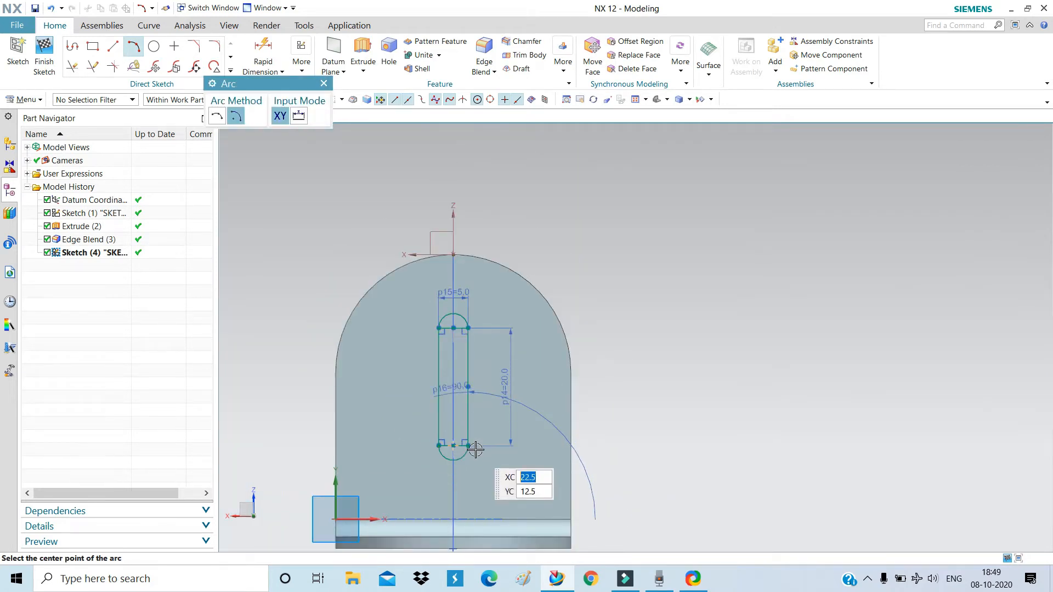
scroll(475, 449, "up", 3)
scroll(471, 440, "down", 1)
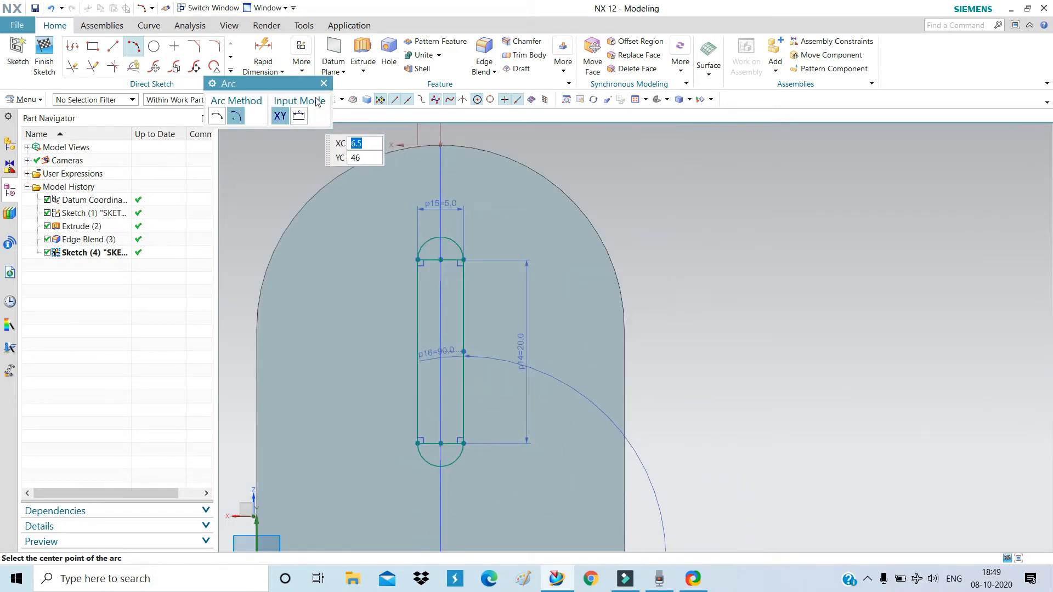
left_click(323, 83)
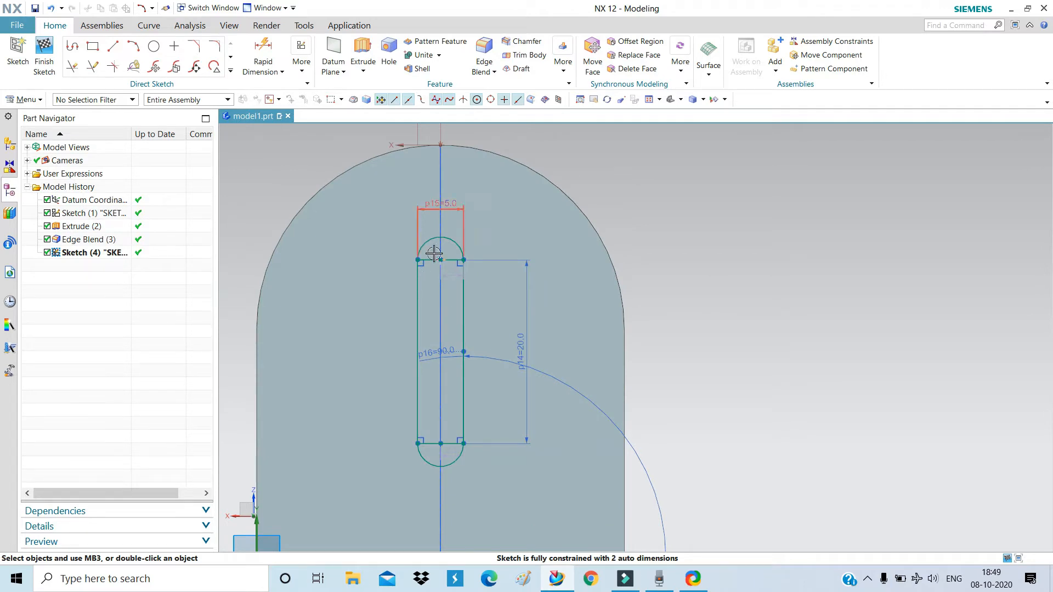
Make the 2.5 auto dimensions at the slot's top and bottom driving.
left_click(450, 274)
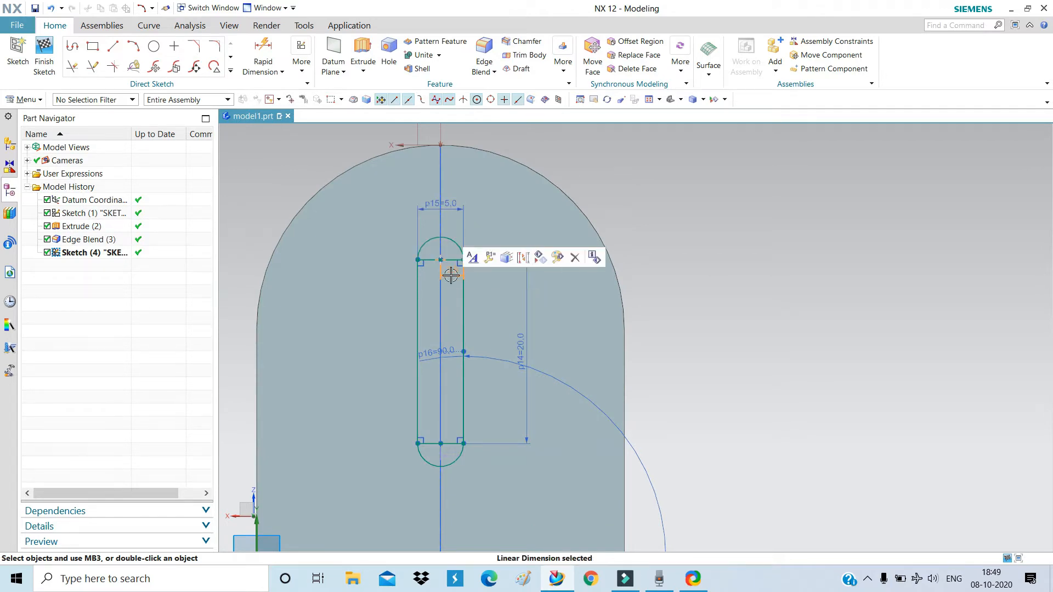
left_click(526, 261)
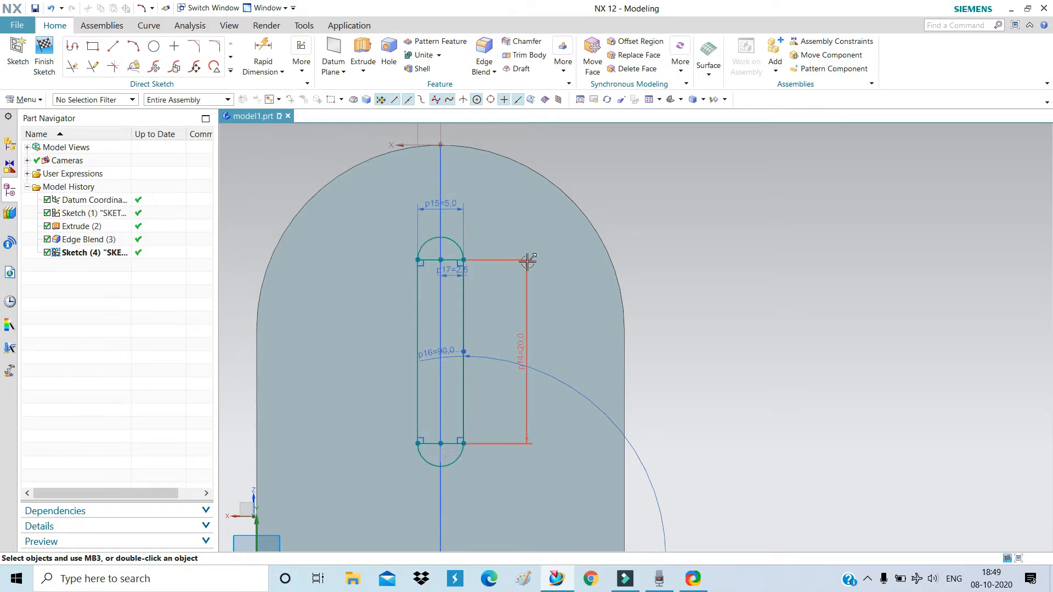
scroll(456, 472, "down", 5)
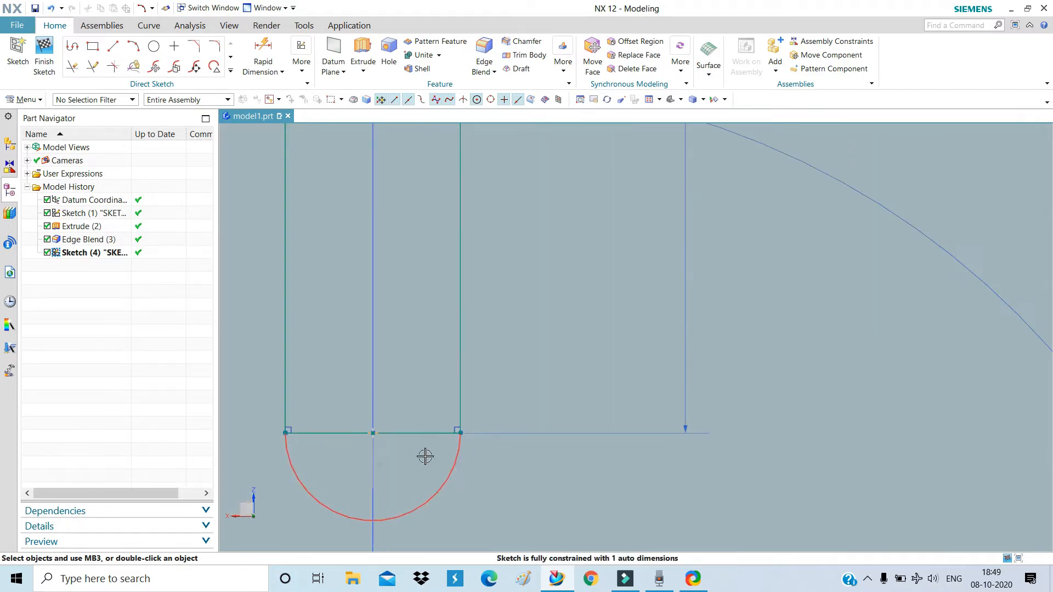
left_click(413, 464)
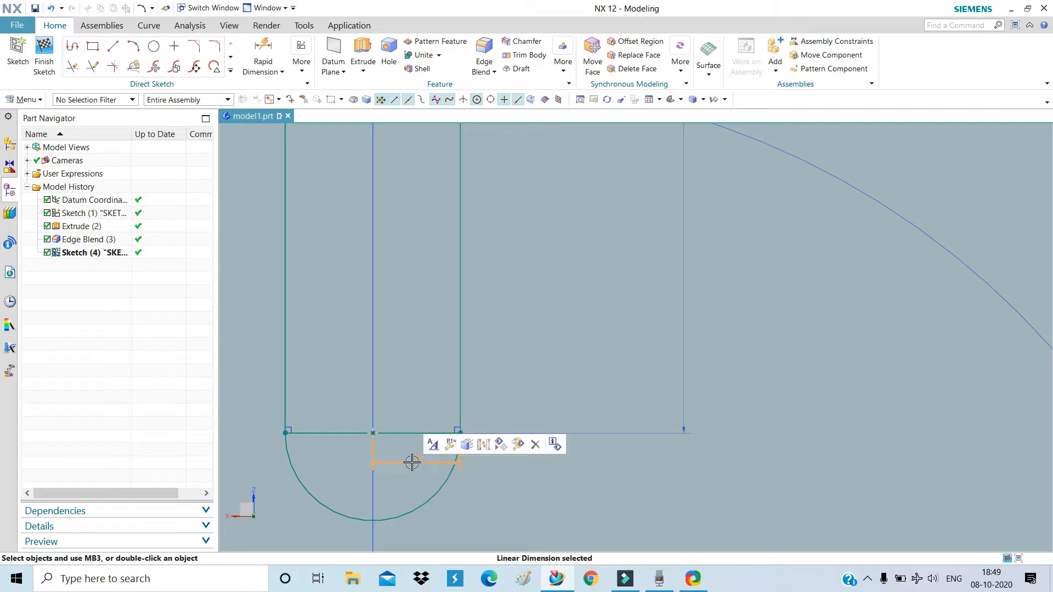
left_click(486, 444)
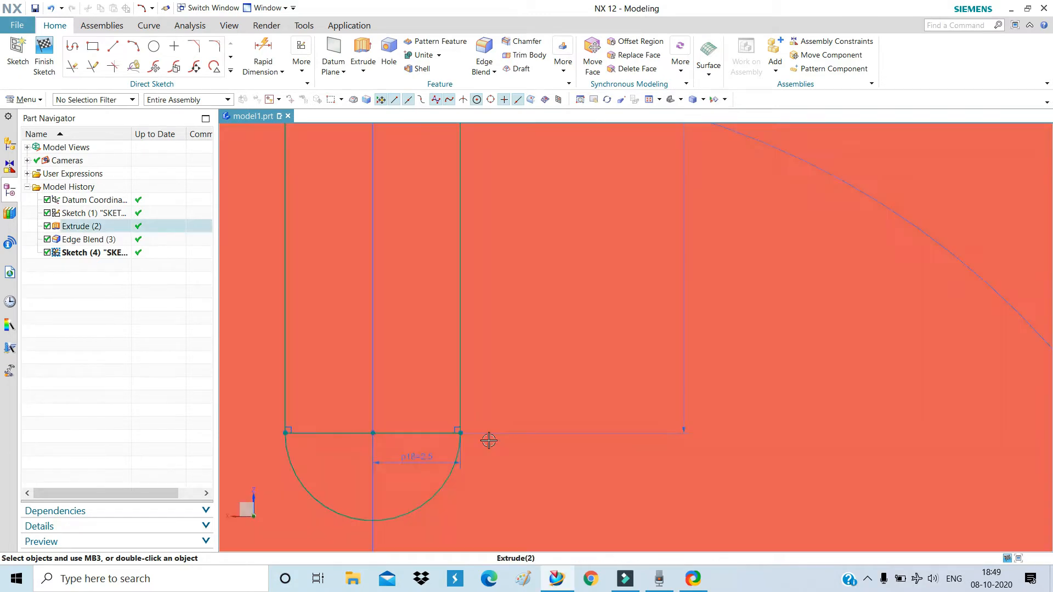
scroll(472, 455, "up", 5)
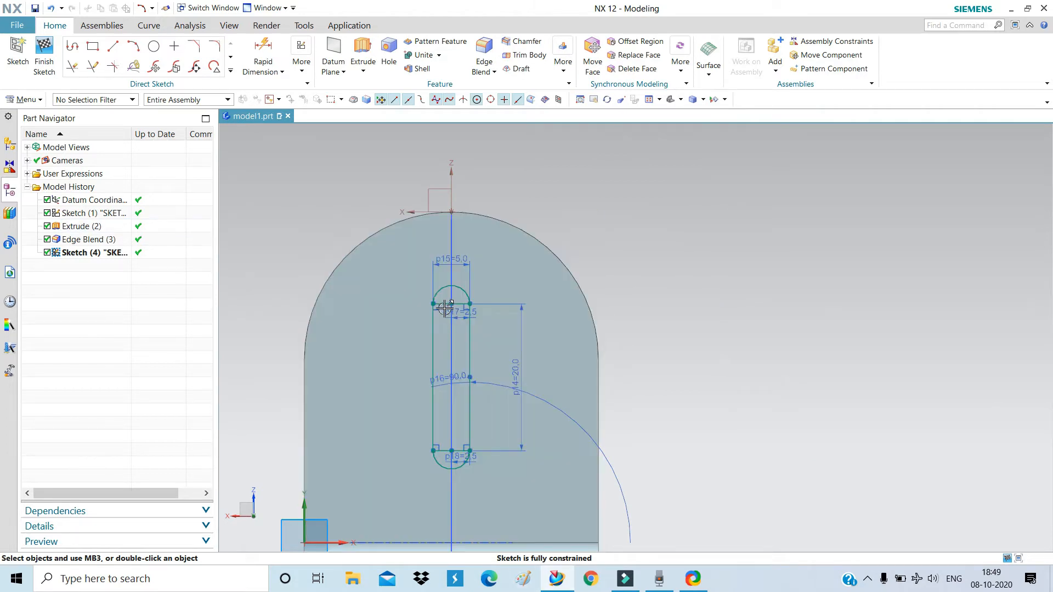
scroll(444, 308, "down", 3)
scroll(495, 219, "up", 2)
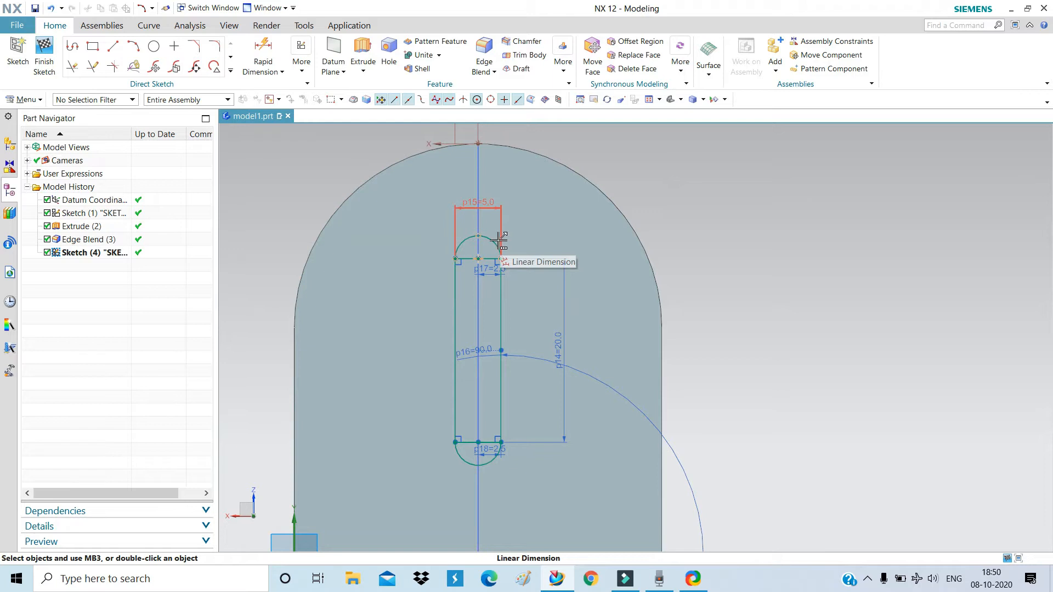
scroll(470, 249, "up", 8)
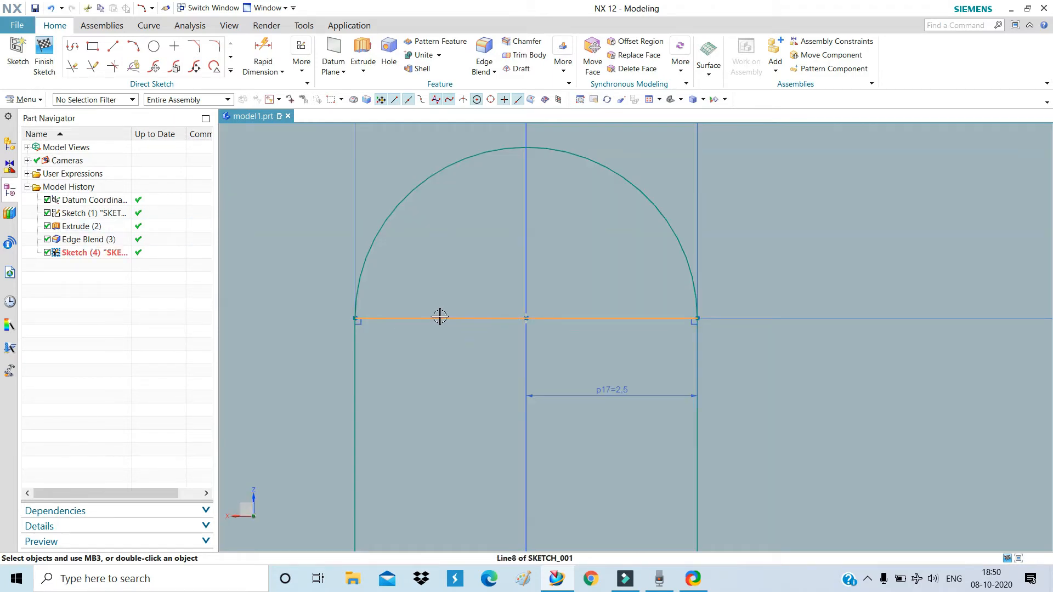
Convert the slot's two crossing lines to reference geometry and finish the sketch.
left_click(440, 317)
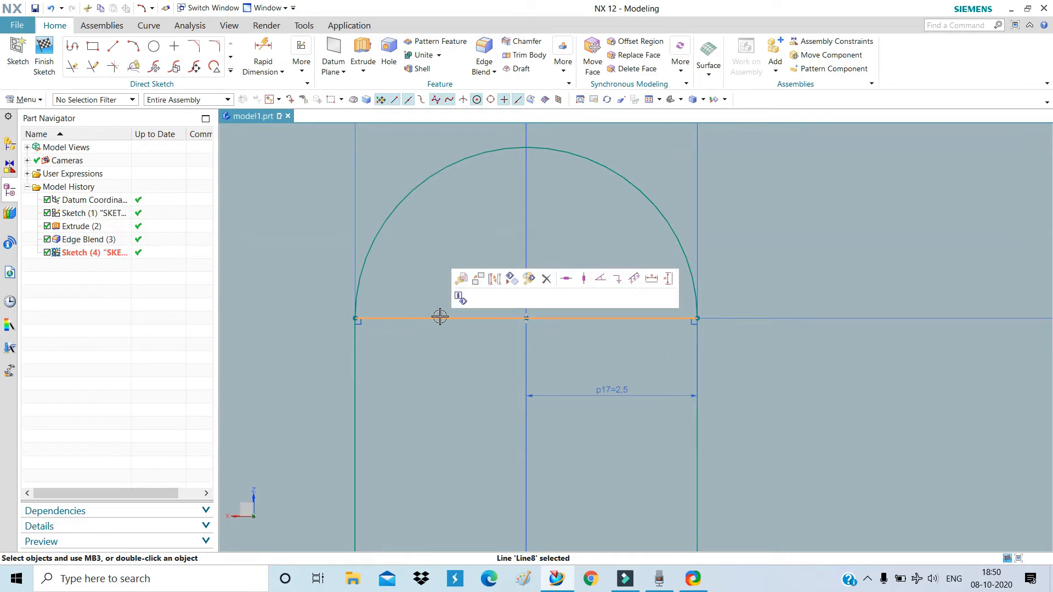
left_click(494, 281)
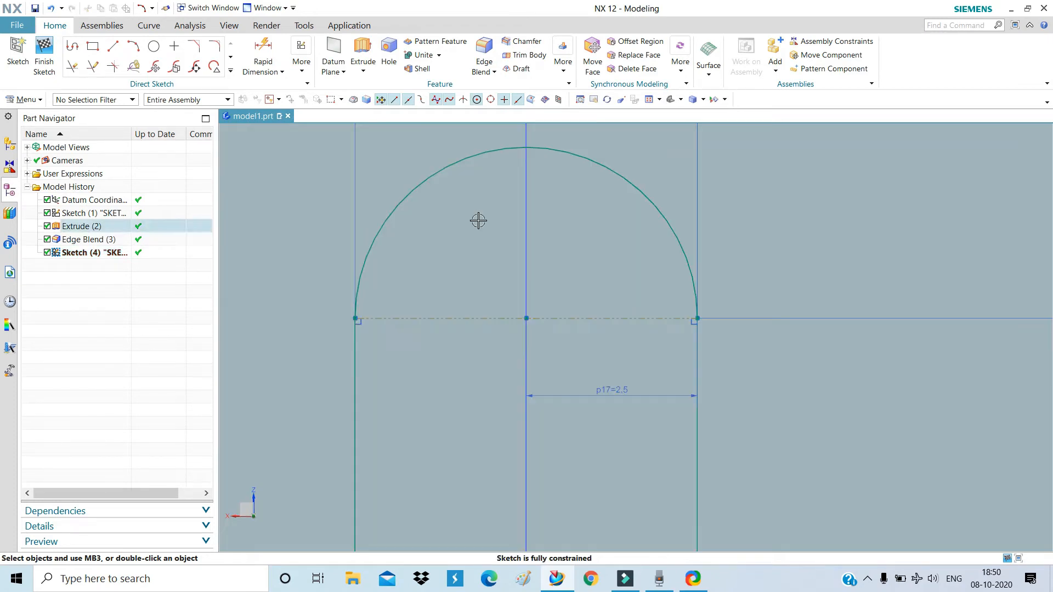
scroll(470, 206, "down", 10)
scroll(470, 335, "up", 8)
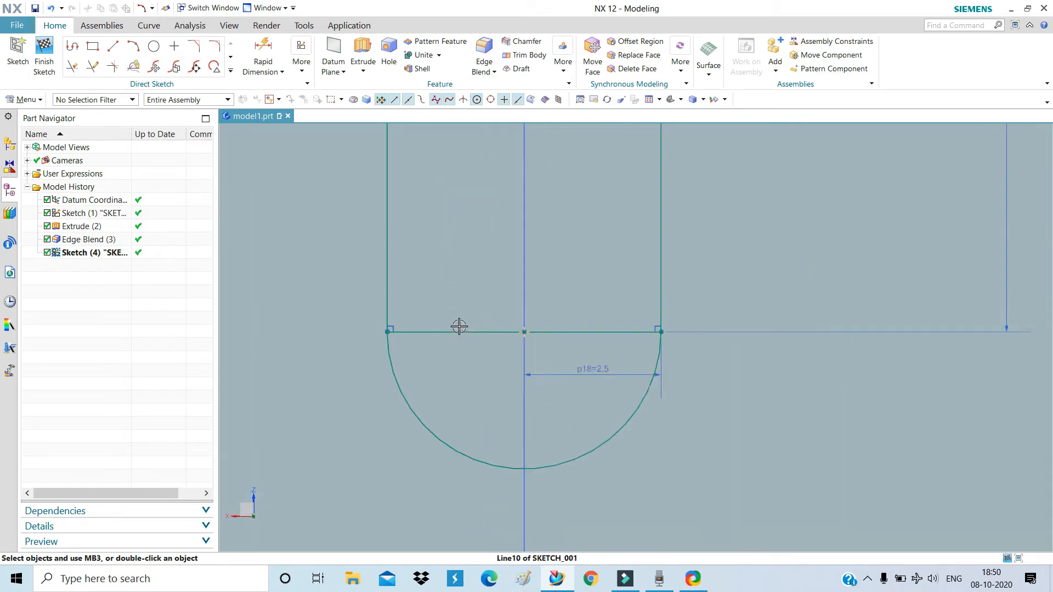
left_click(465, 331)
left_click(480, 307)
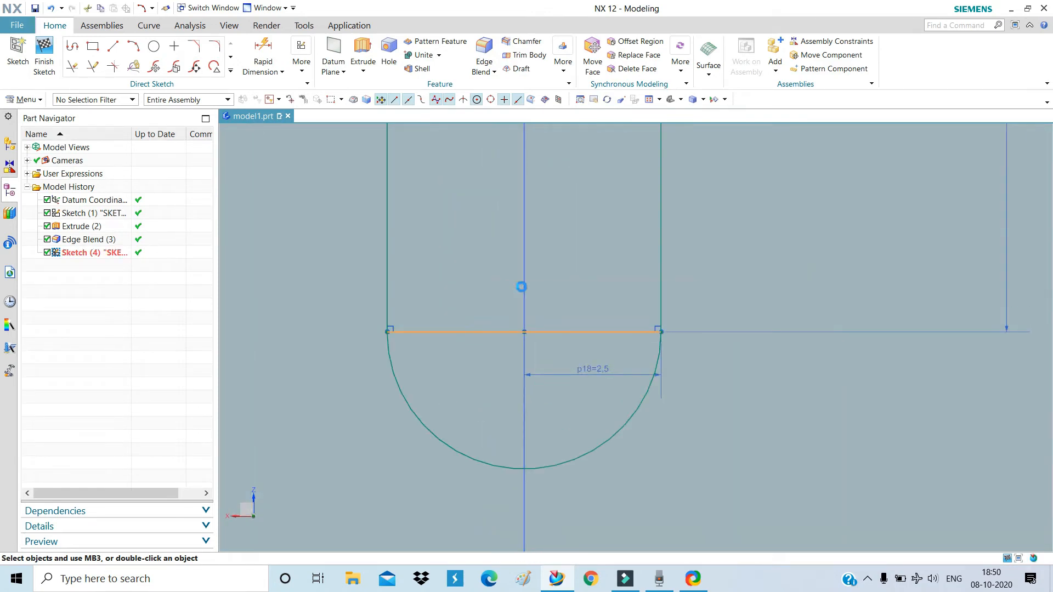
scroll(520, 354, "down", 7)
scroll(519, 354, "down", 3)
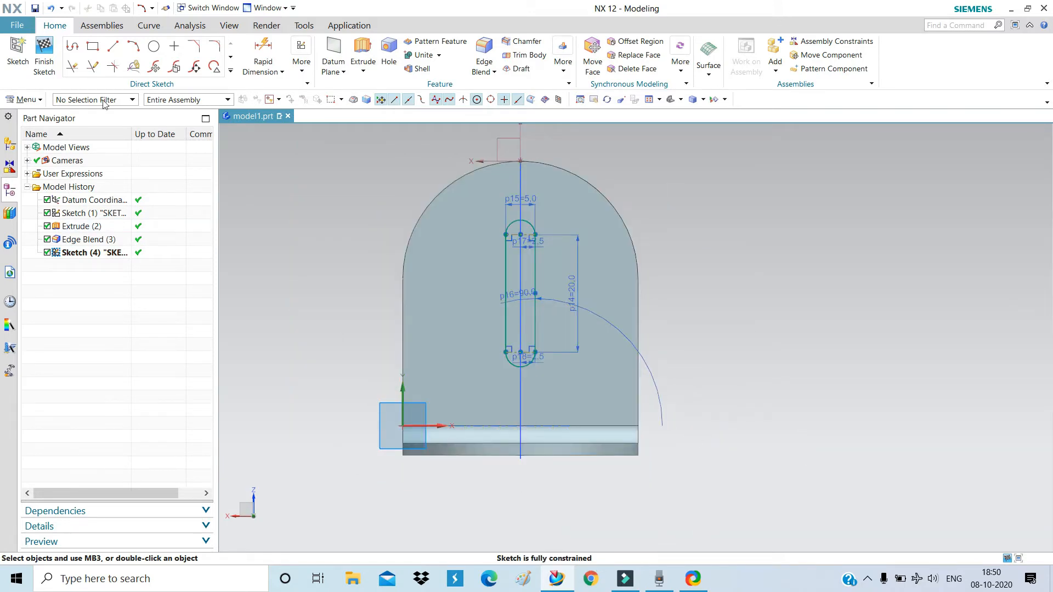
left_click(43, 55)
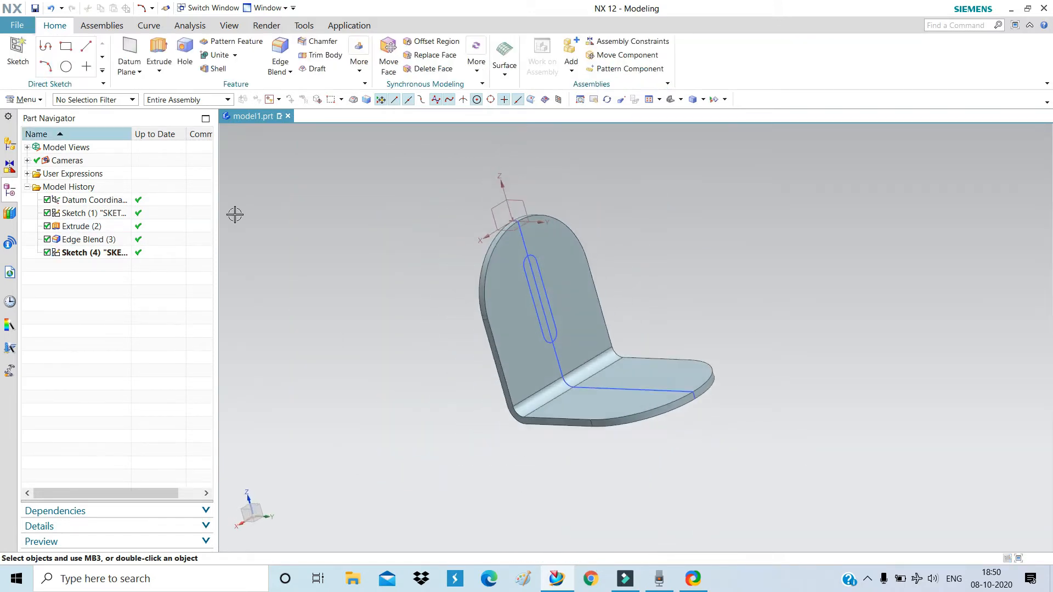
Create Sketch (5) on the bracket's horizontal base flange face.
scroll(706, 353, "up", 1)
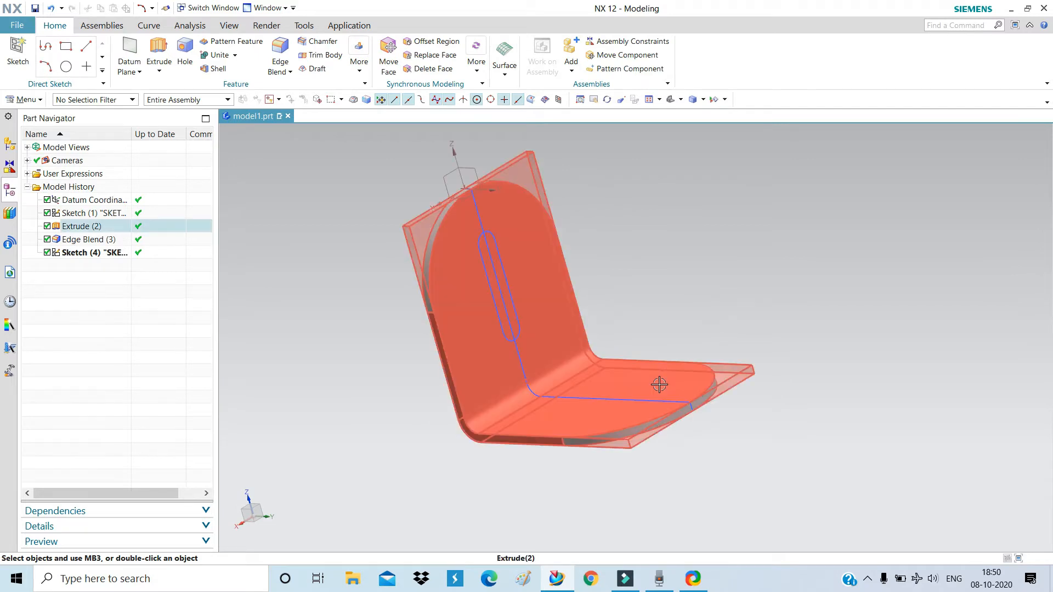
left_click(15, 54)
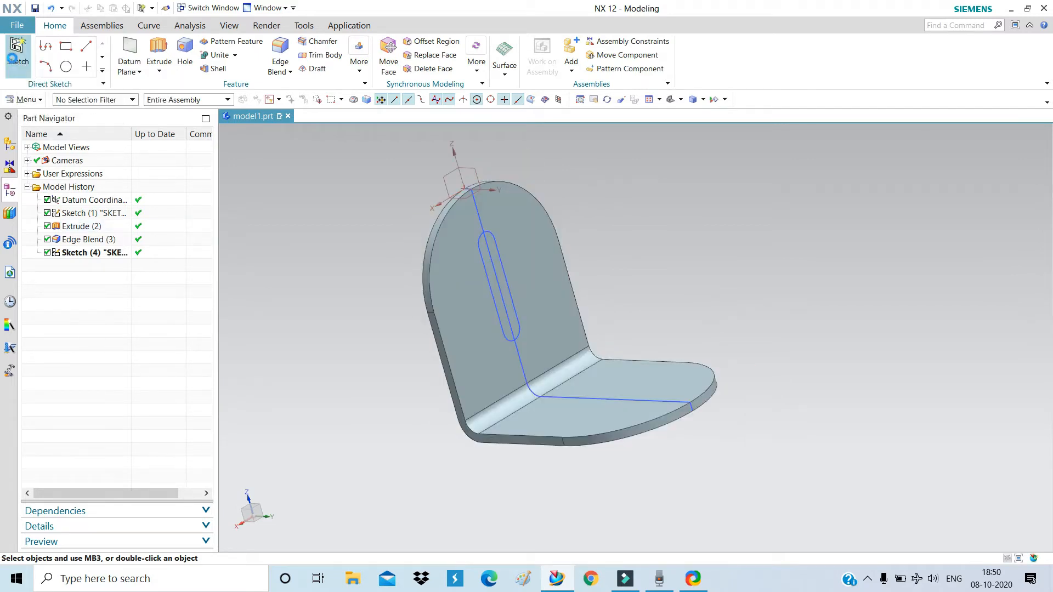
left_click(525, 418)
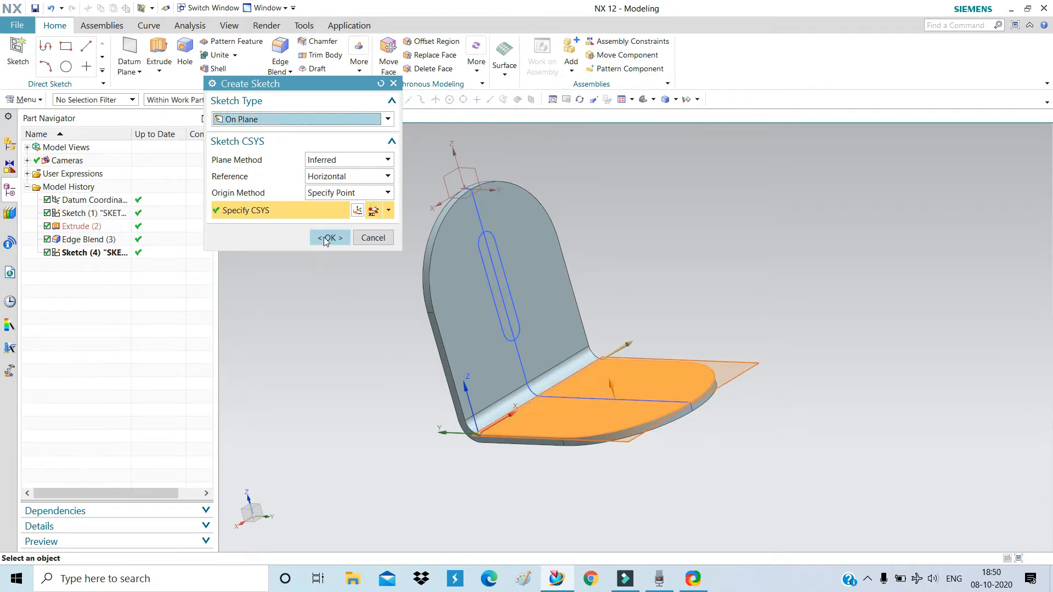
left_click(328, 238)
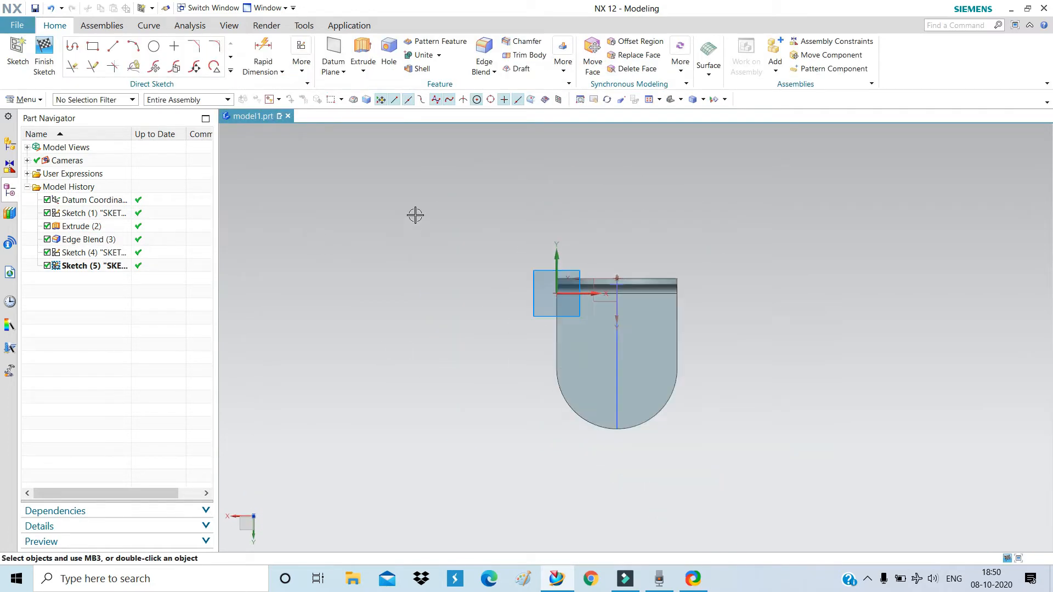
scroll(690, 382, "down", 2)
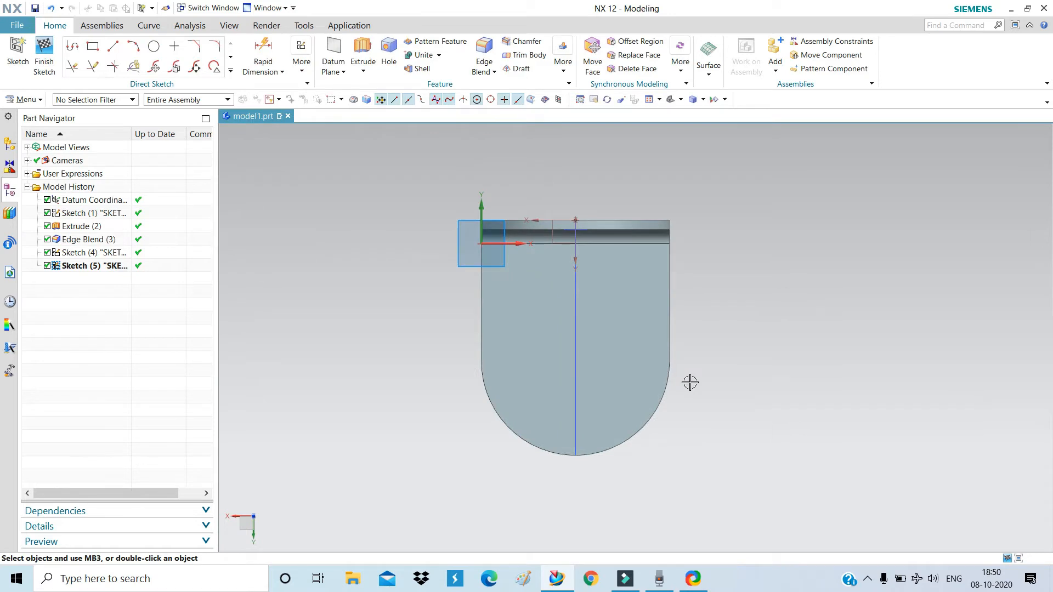
Draw a rectangle centred on the centre line's midpoint, width 20 and height 5.
left_click(92, 48)
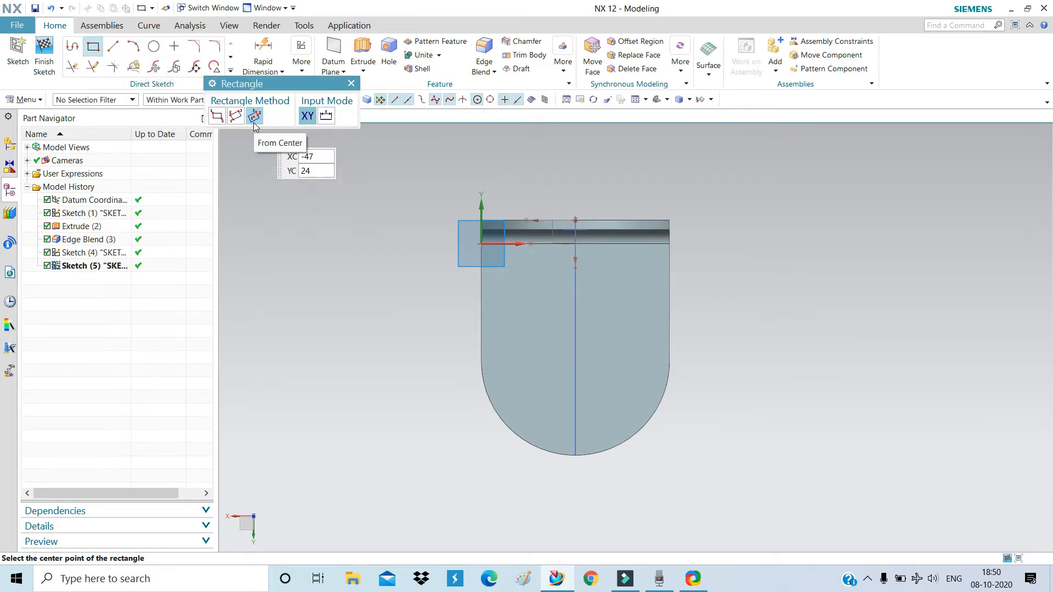
left_click(576, 347)
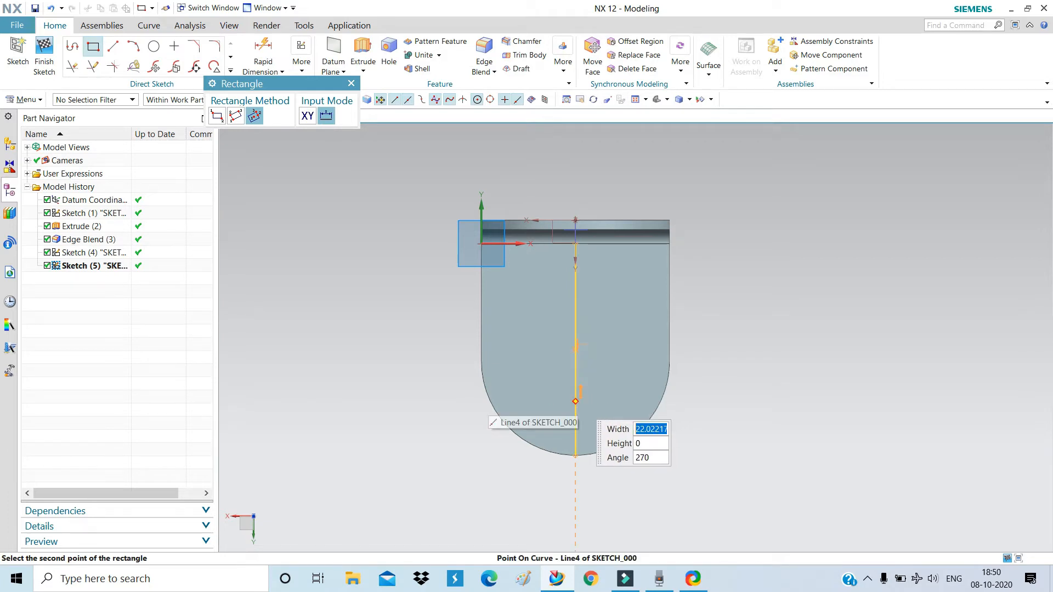
type("20")
key("Tab")
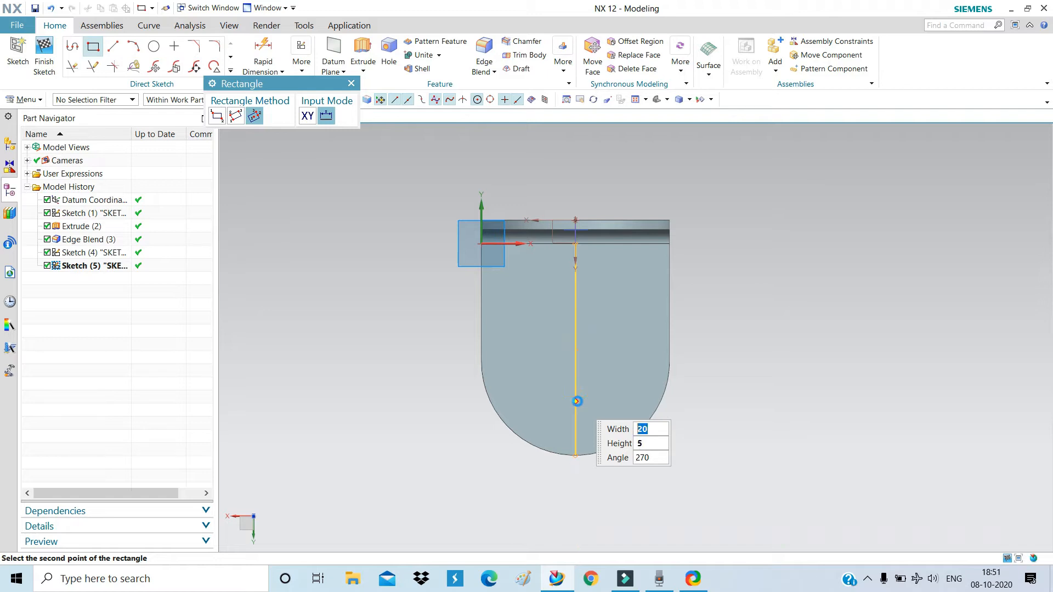
key("Return")
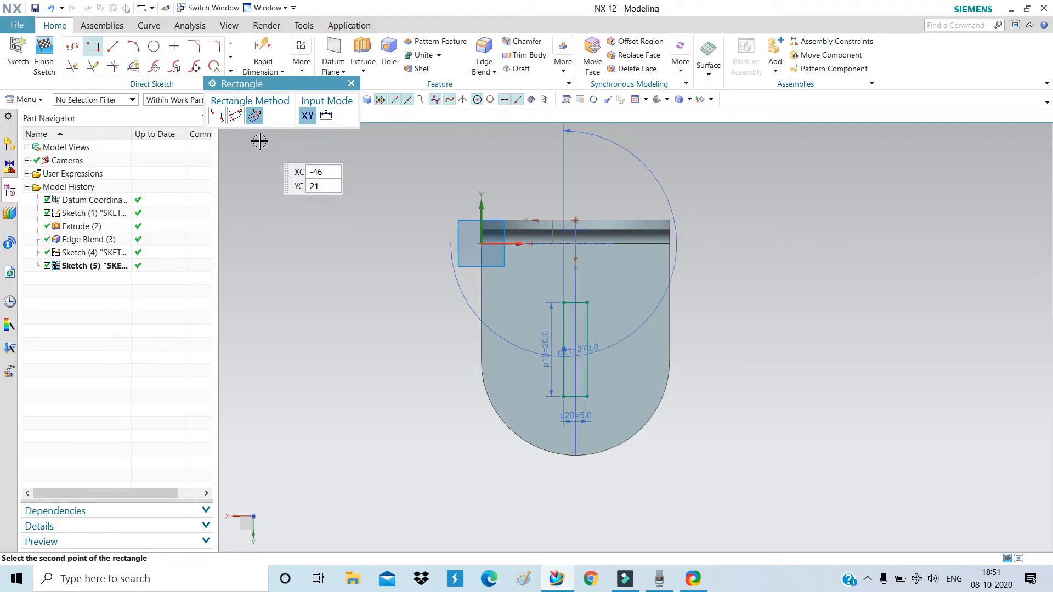
left_click(350, 84)
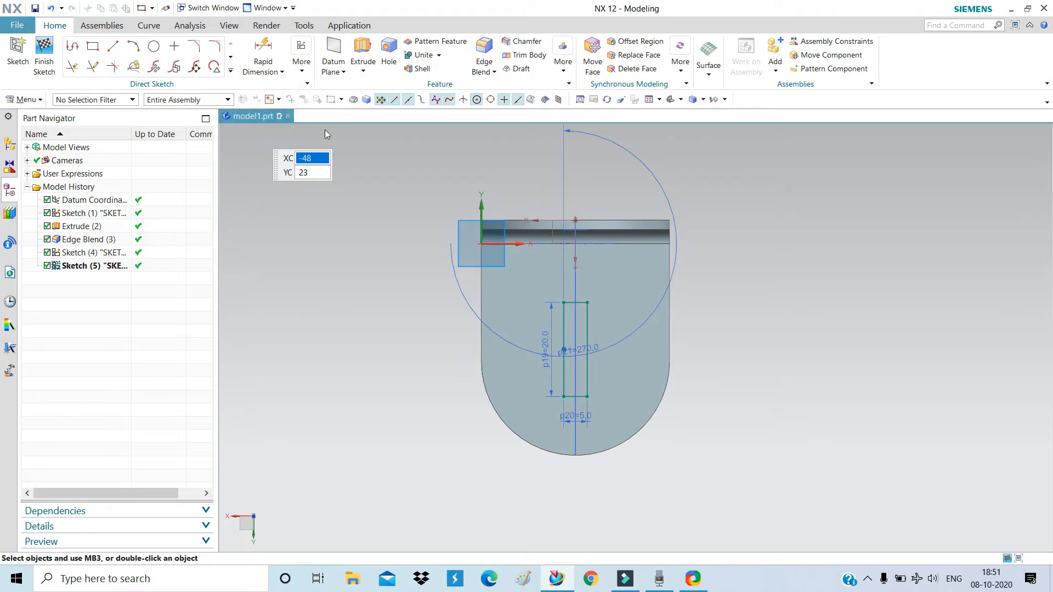
Cap the rectangle's bottom end with a semicircle centred on its edge midpoint.
left_click(133, 44)
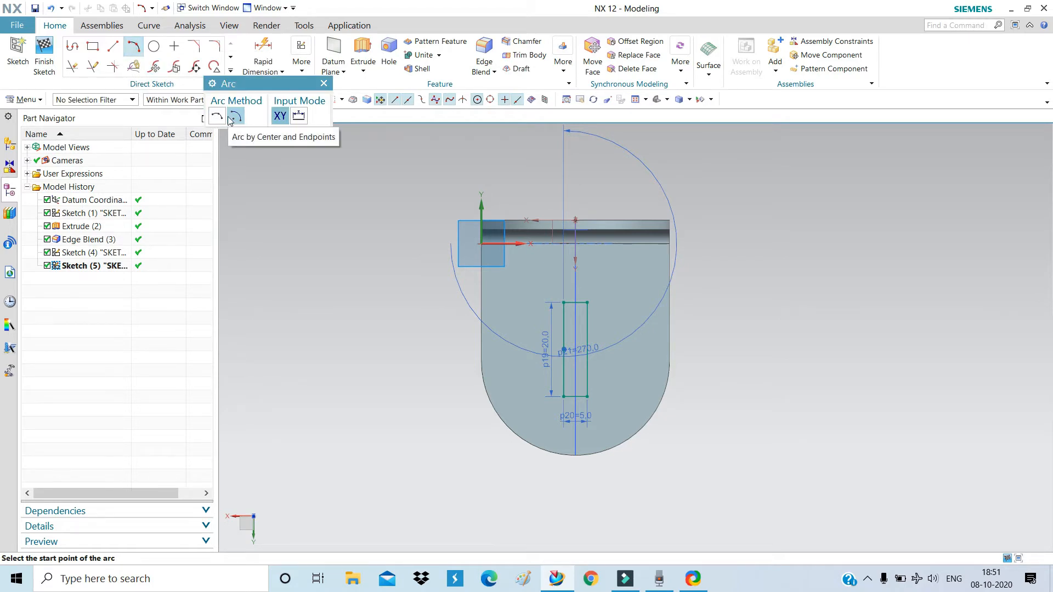
scroll(577, 396, "up", 8)
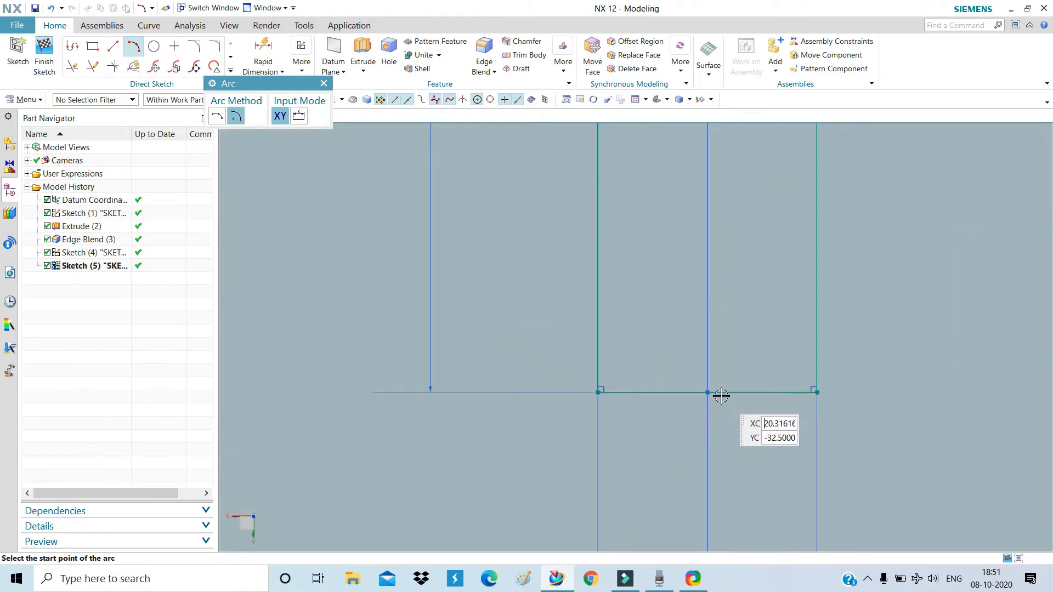
left_click(708, 392)
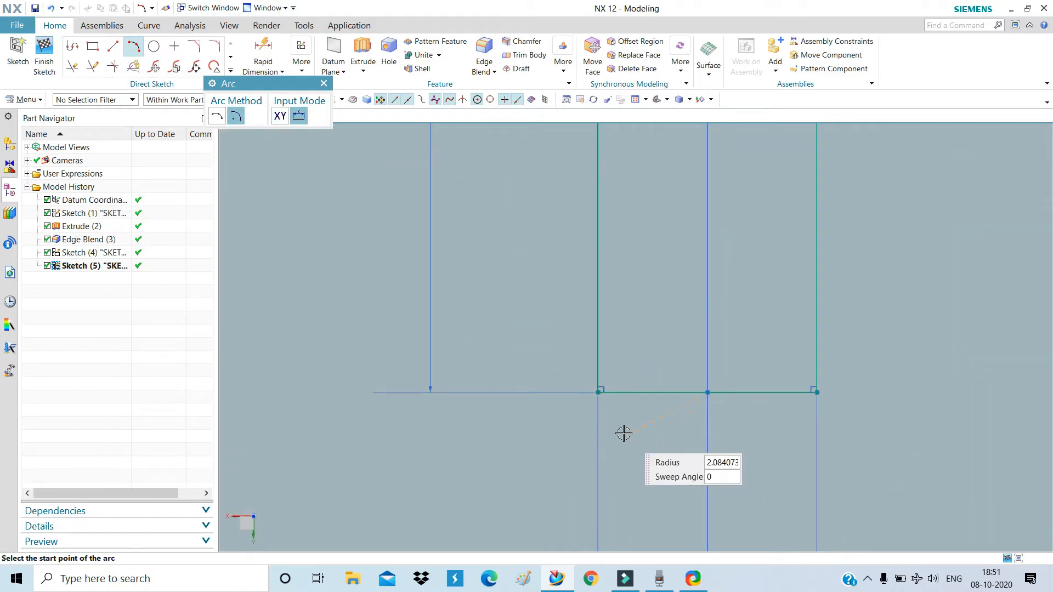
left_click(599, 393)
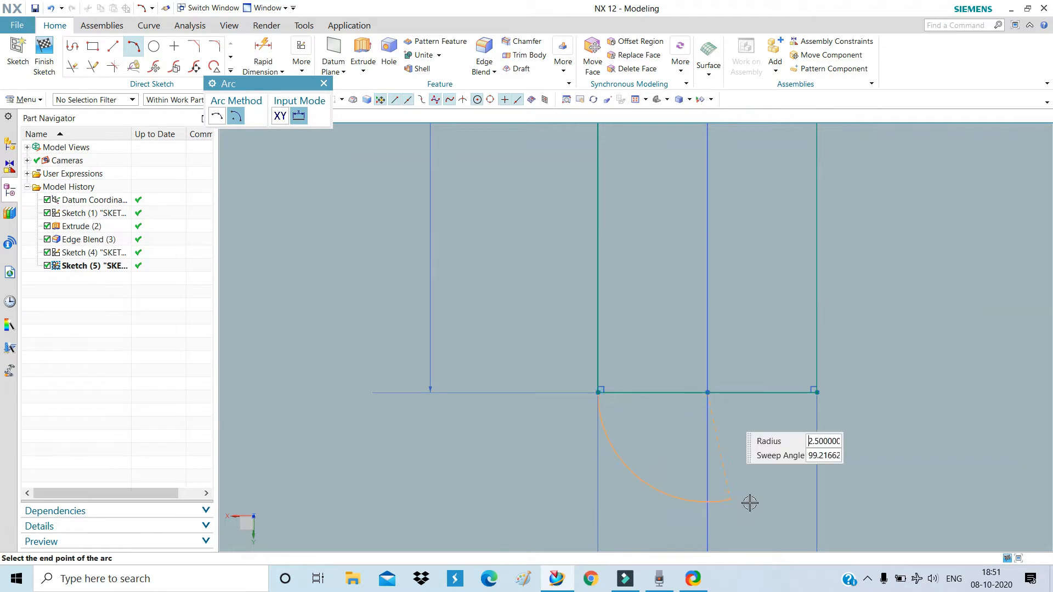
left_click(817, 391)
scroll(585, 462, "down", 8)
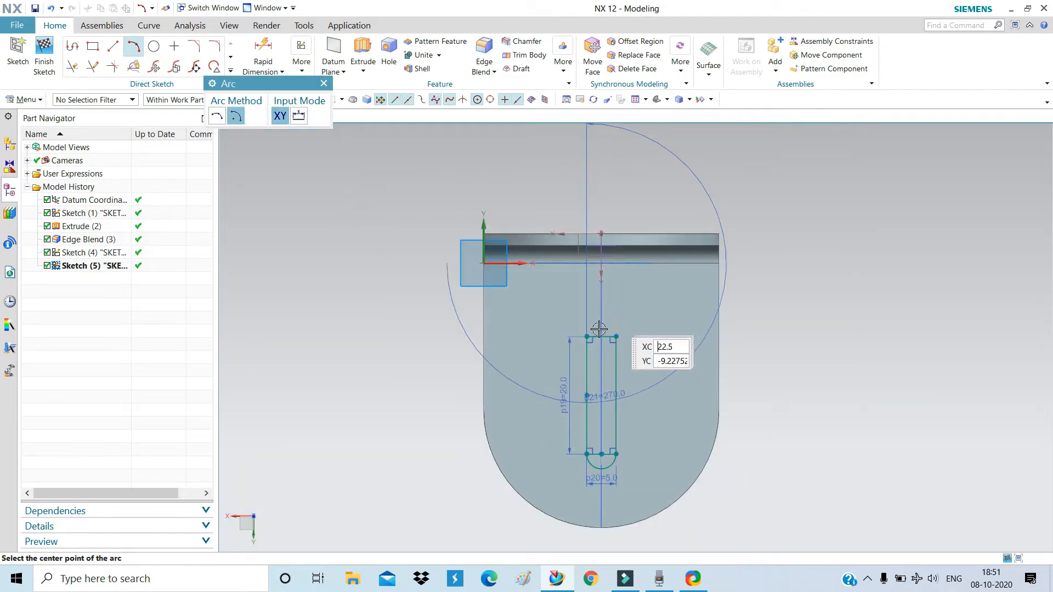
scroll(599, 329, "up", 6)
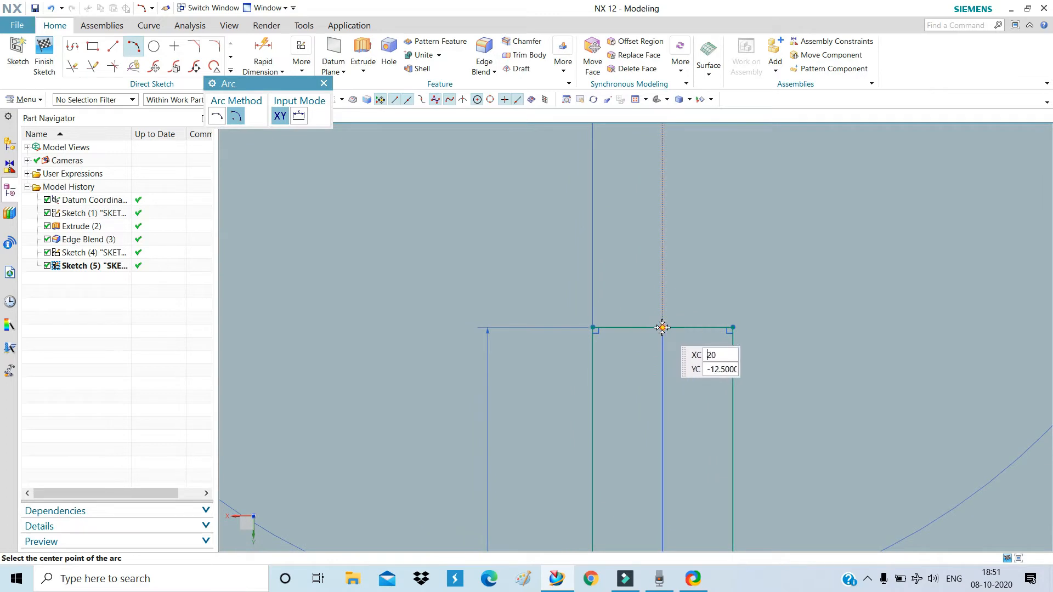
Add the matching semicircle on the top end, spanning the top corners.
left_click(663, 328)
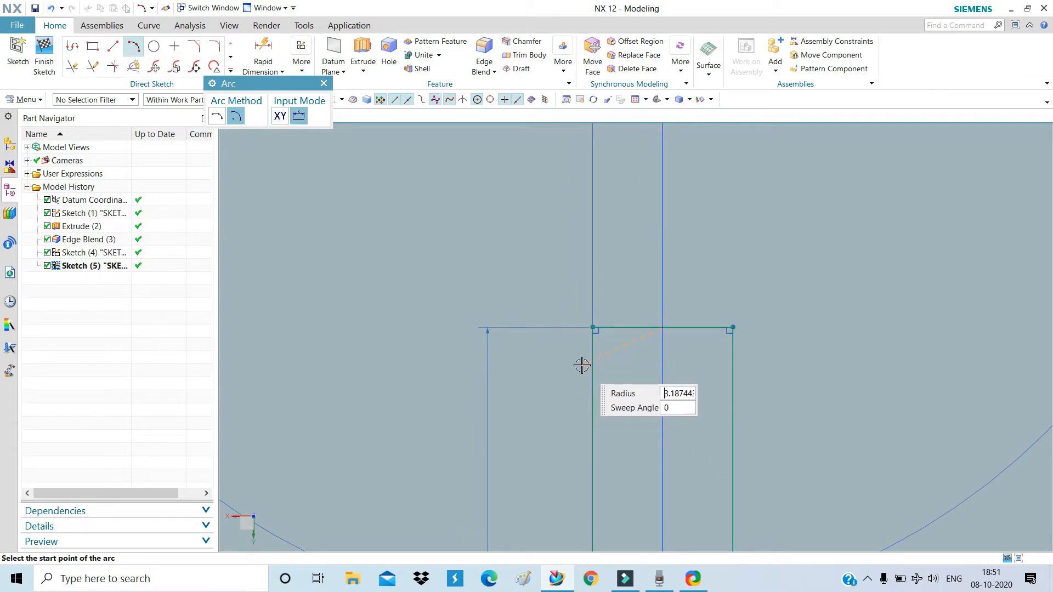
scroll(658, 343, "up", 5)
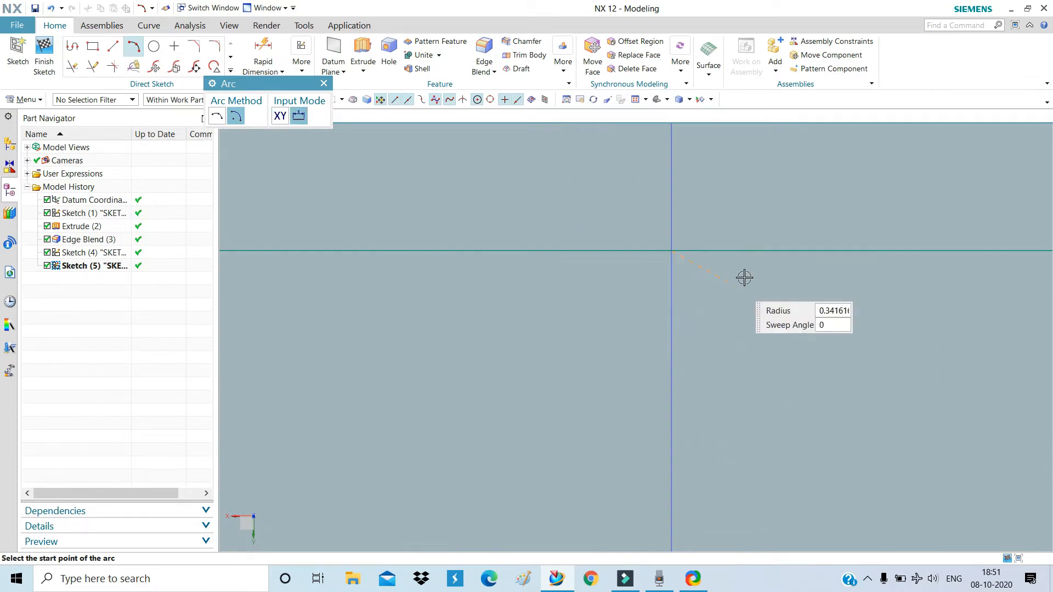
scroll(665, 329, "down", 5)
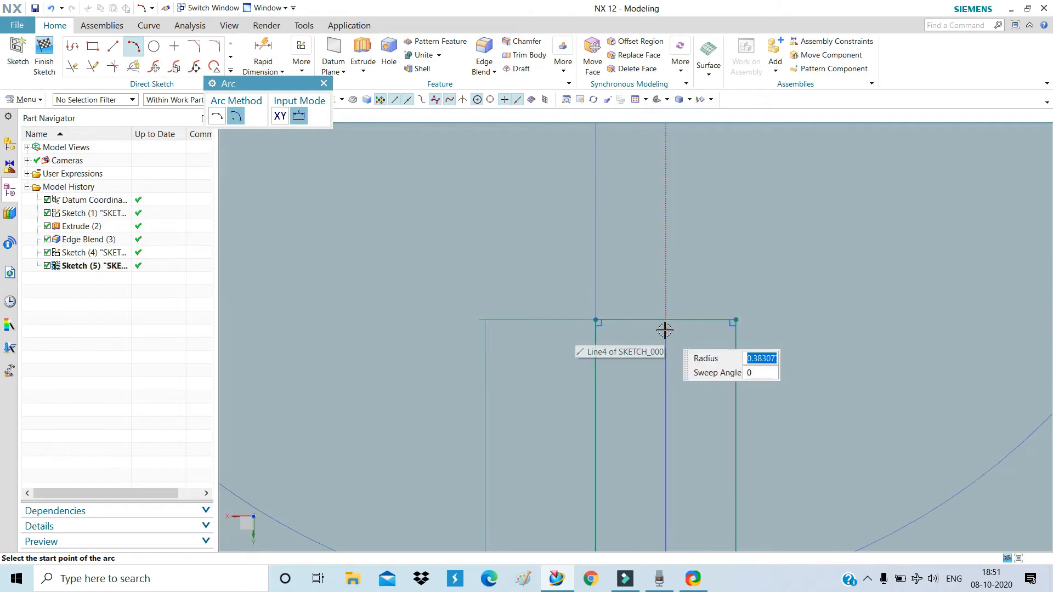
left_click(596, 319)
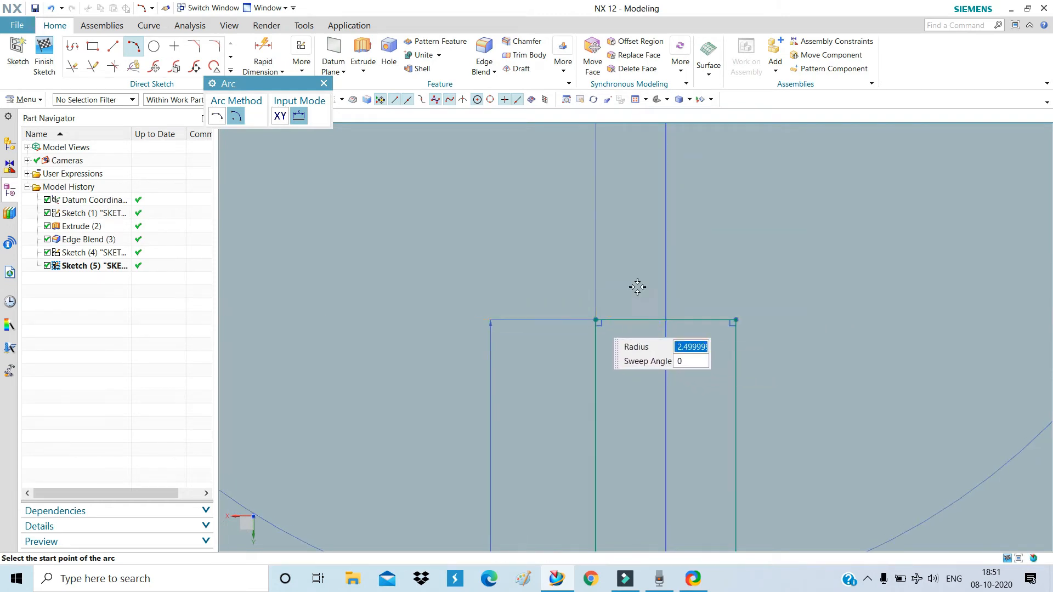
left_click(734, 315)
scroll(634, 242, "down", 2)
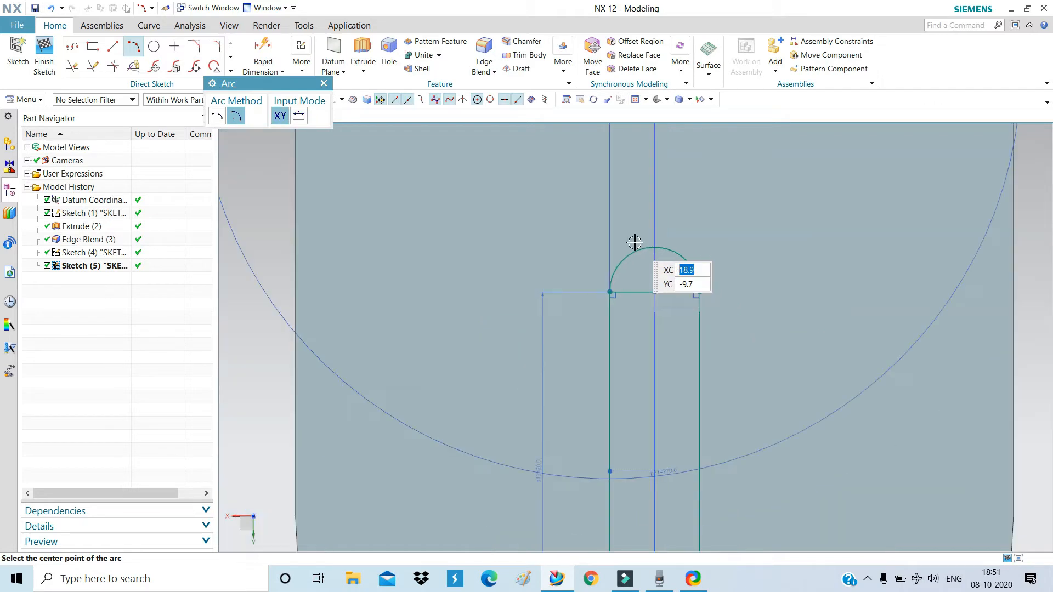
scroll(634, 242, "down", 2)
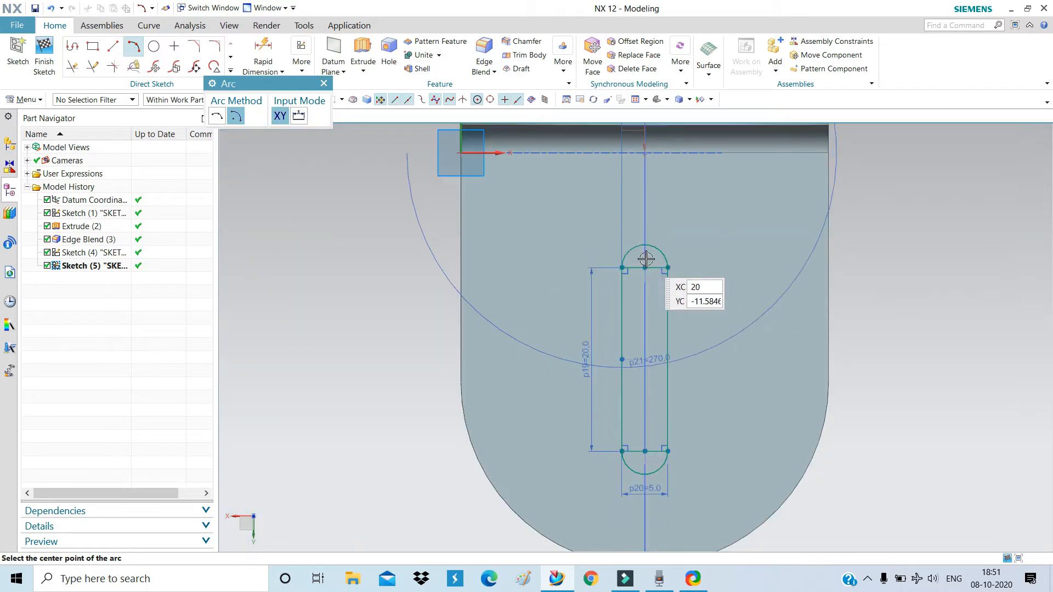
left_click(323, 83)
Make both 2.5 end dimensions of the base slot driving.
scroll(645, 268, "down", 1)
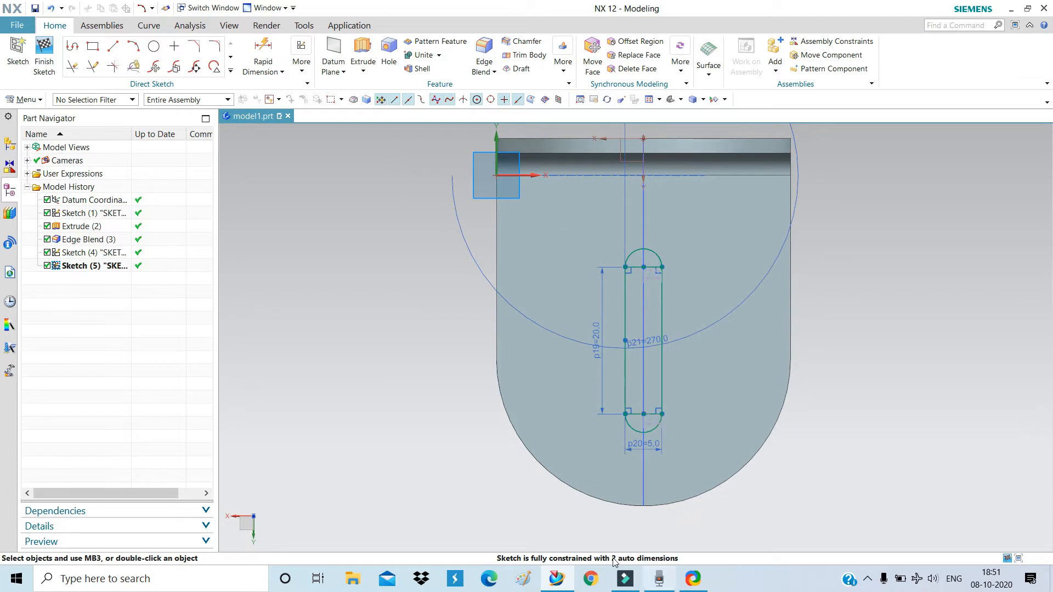
scroll(651, 413, "up", 4)
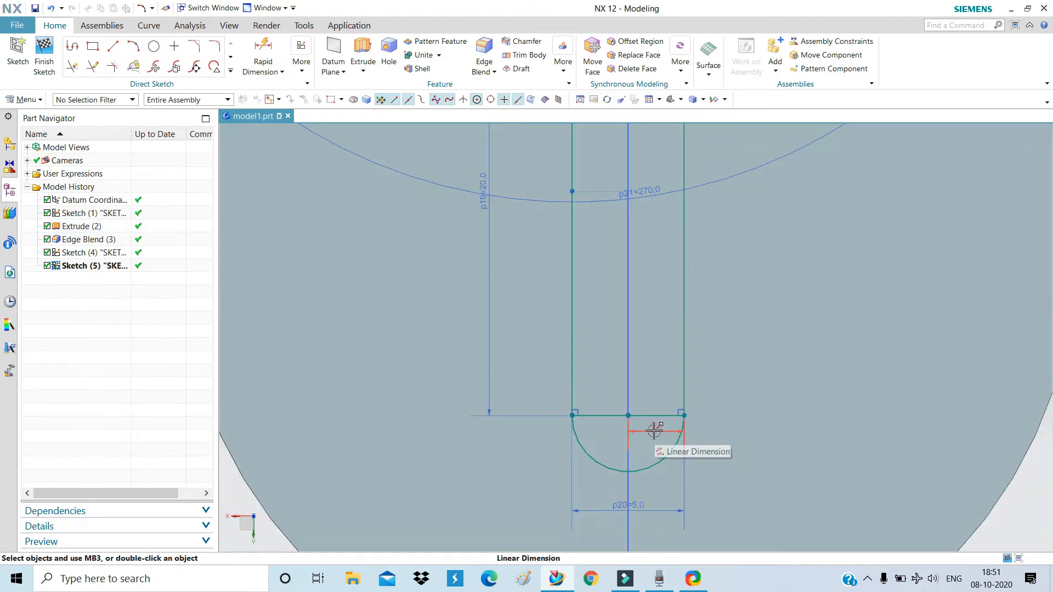
left_click(654, 431)
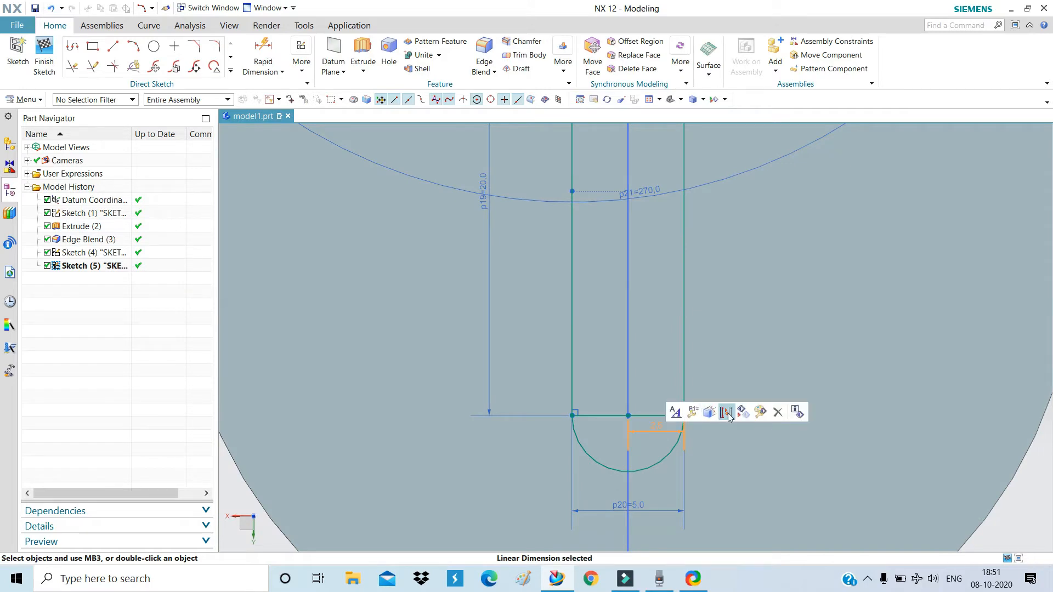
left_click(726, 412)
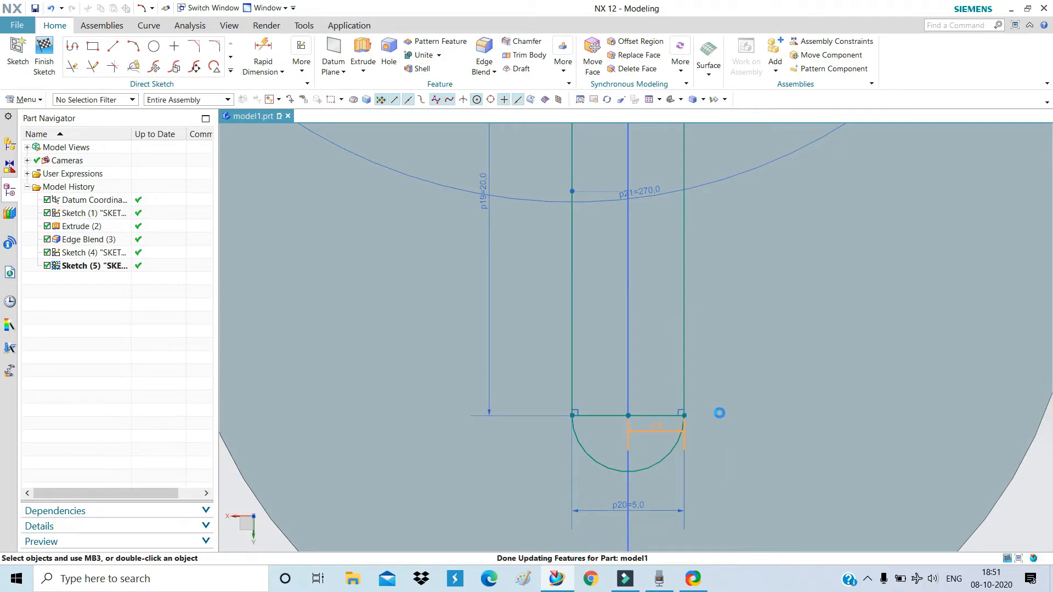
scroll(611, 474, "down", 4)
scroll(629, 286, "up", 6)
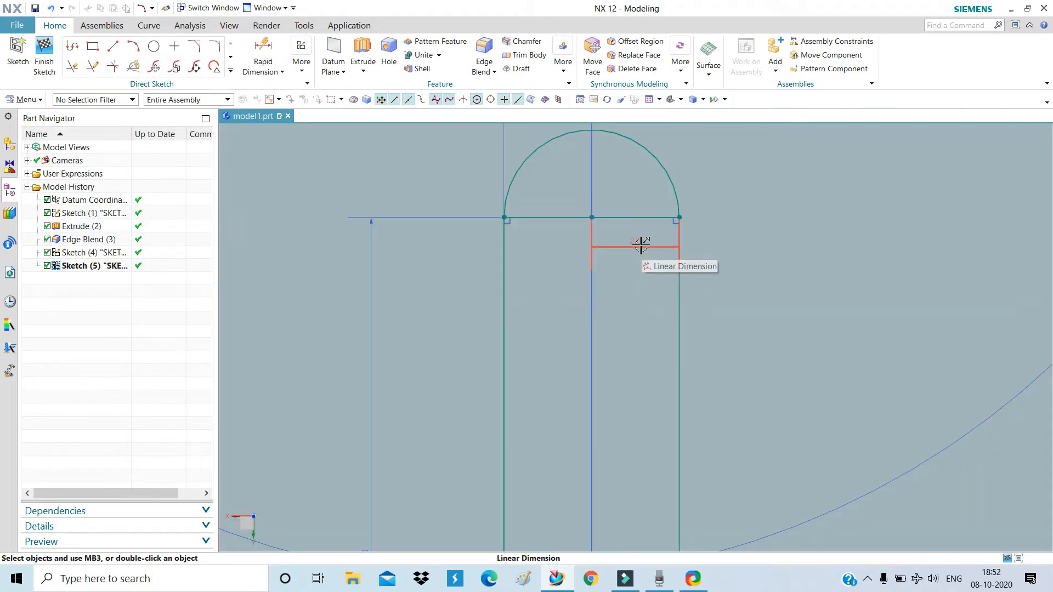
left_click(640, 246)
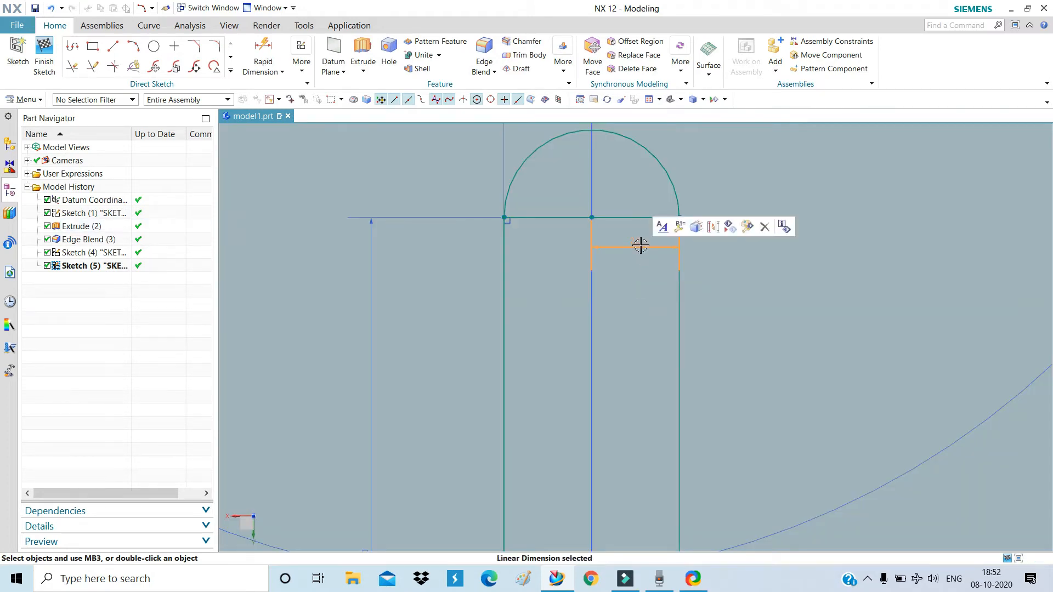
left_click(712, 227)
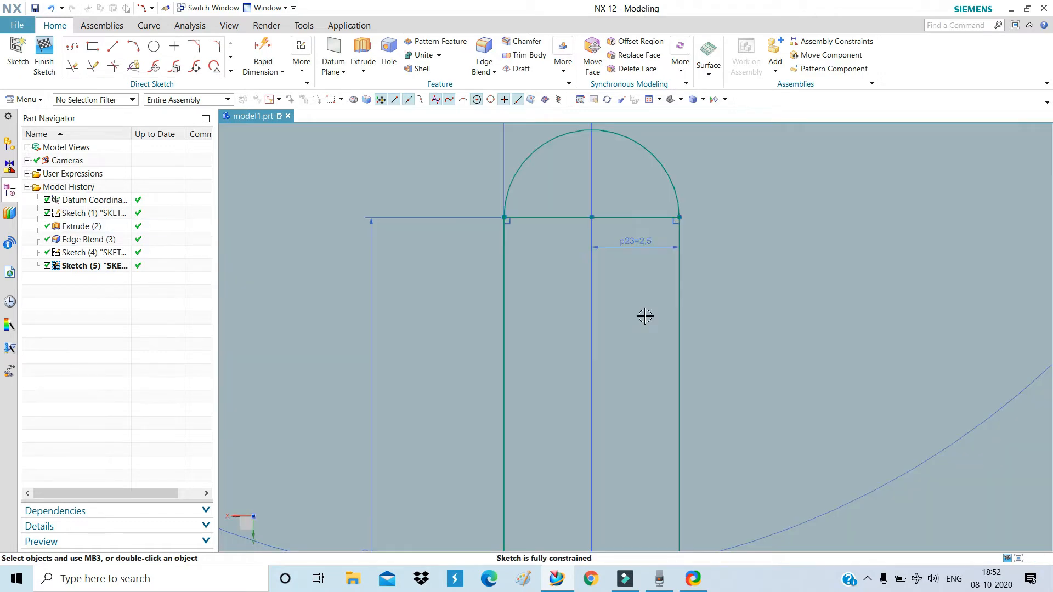
scroll(634, 326, "up", 5)
scroll(617, 305, "down", 4)
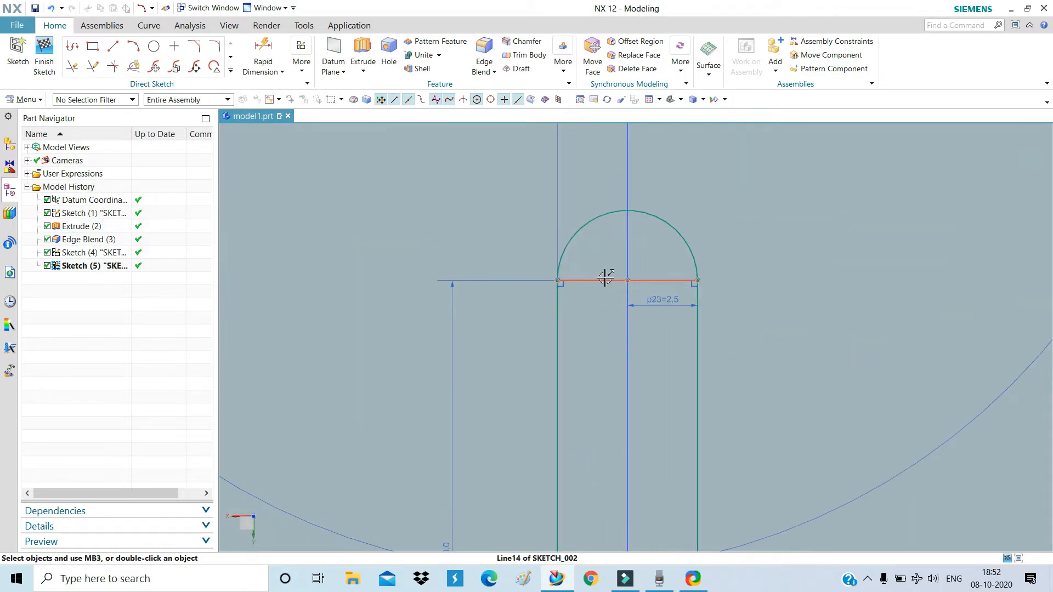
Convert the slot's top and bottom crossing lines to reference lines and finish the sketch.
left_click(605, 280)
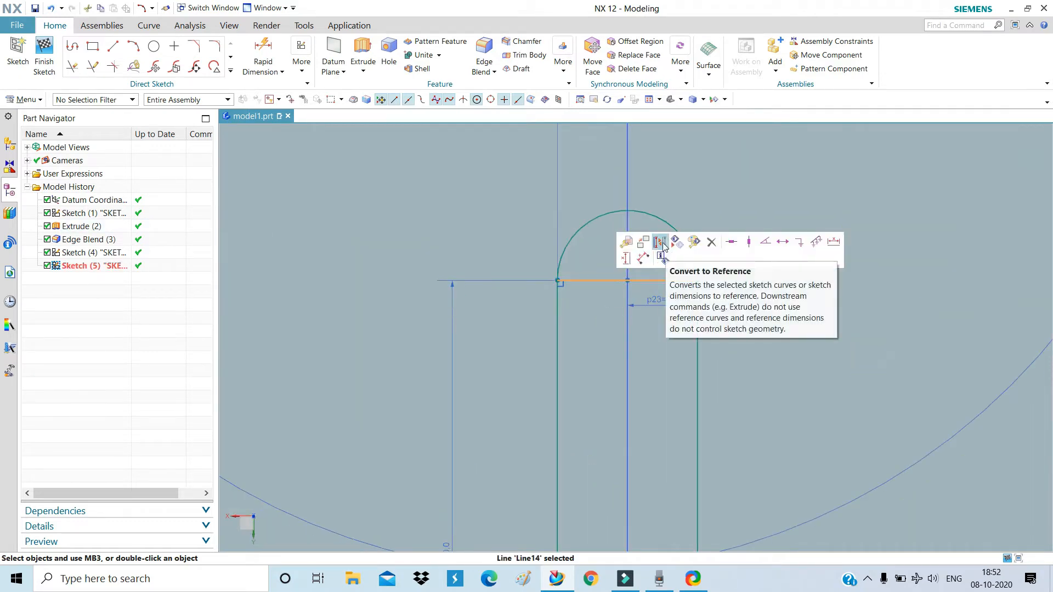
left_click(665, 248)
scroll(618, 208, "up", 4)
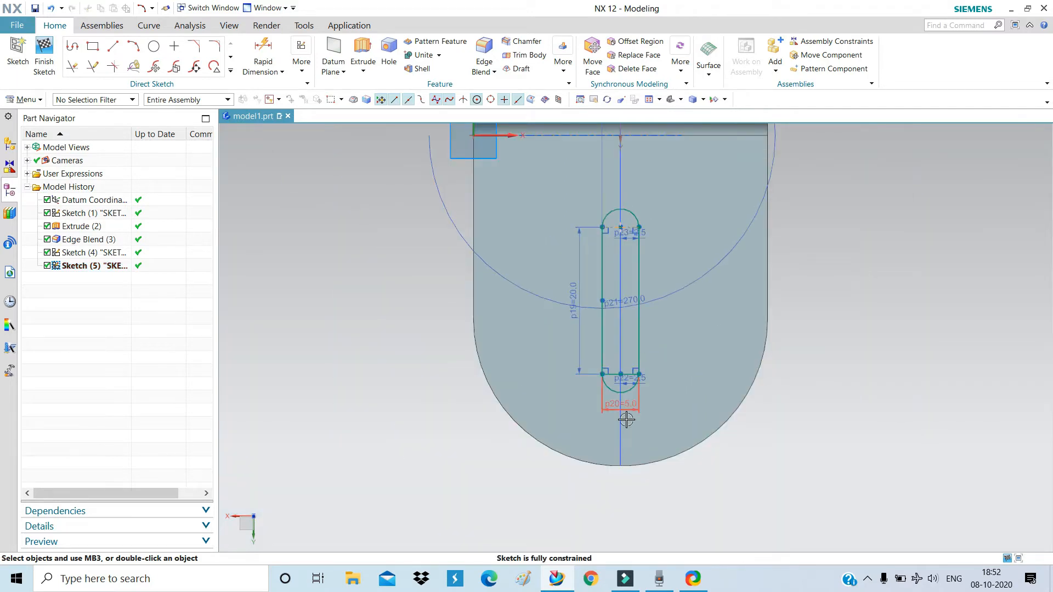
scroll(624, 382, "down", 5)
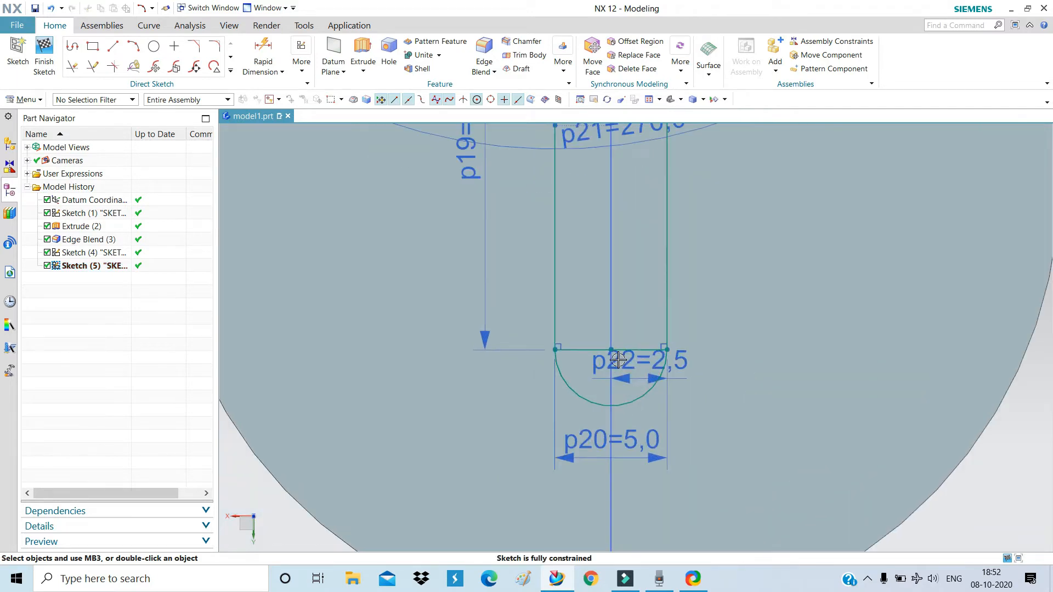
left_click(593, 344)
left_click(651, 311)
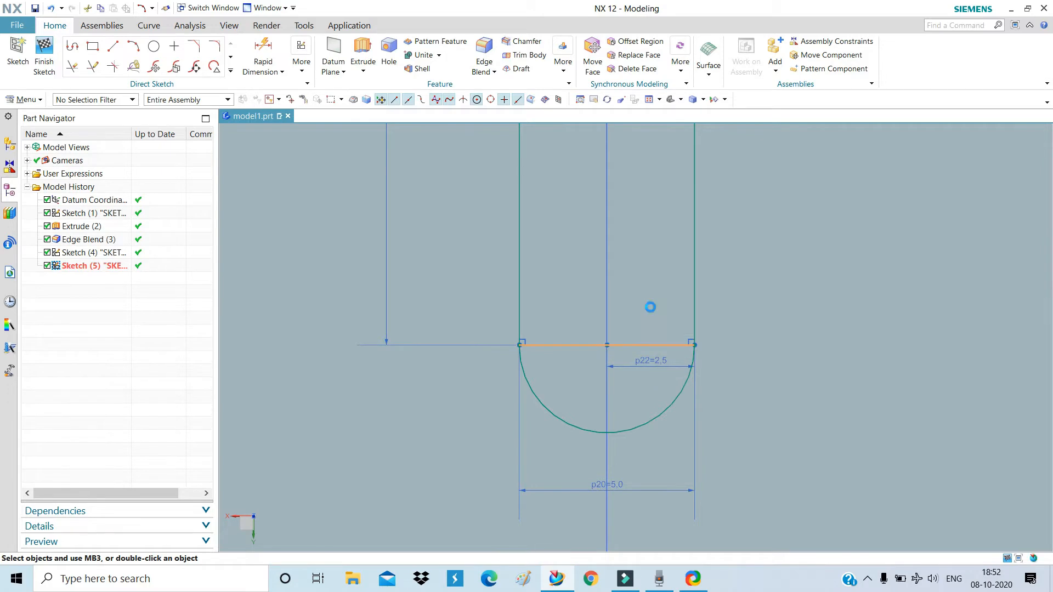
scroll(651, 307, "up", 5)
scroll(625, 382, "up", 4)
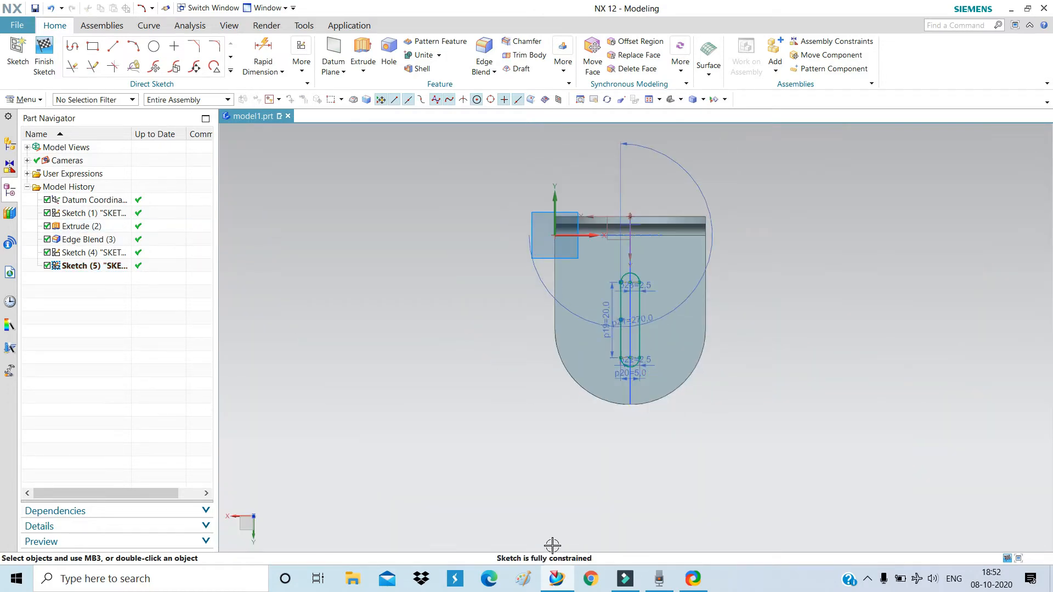
left_click(44, 55)
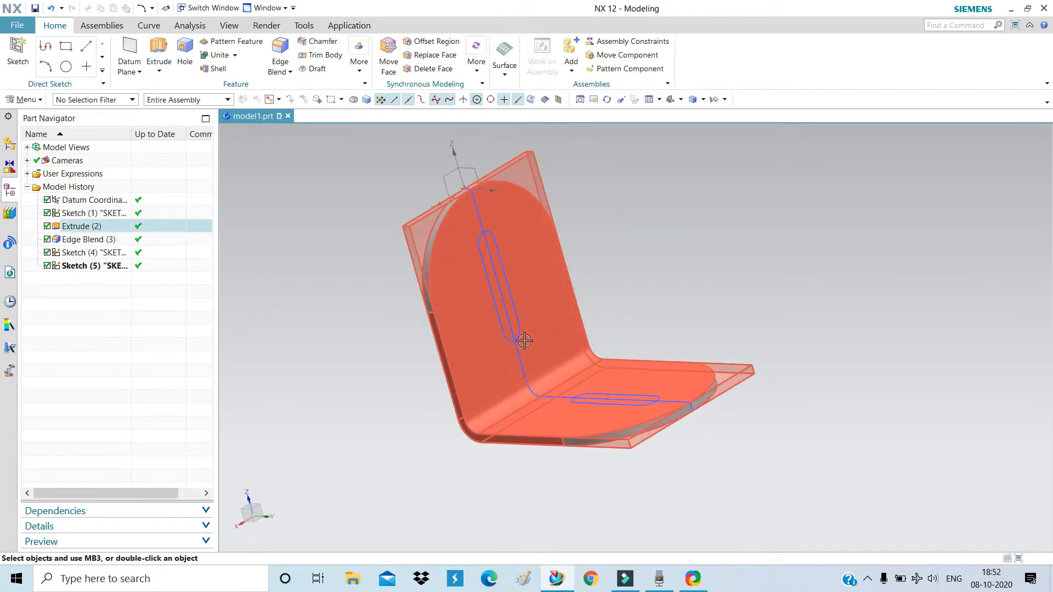
Extrude the upright slot sketch reversed, Until Next with Subtract, cutting the slot.
scroll(522, 336, "down", 2)
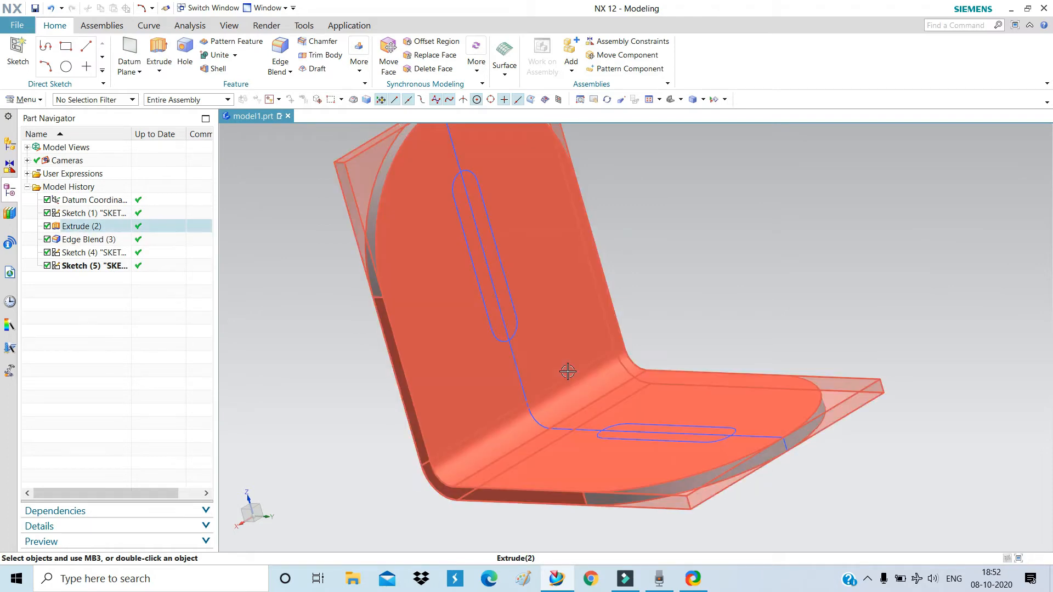
middle_click_drag(647, 336, 565, 338)
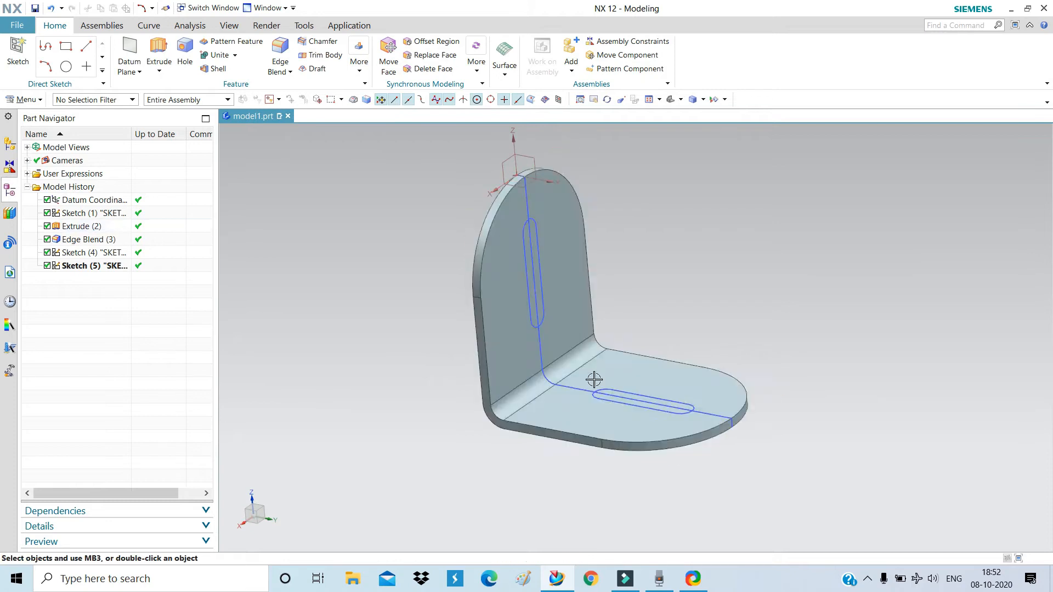
left_click(158, 55)
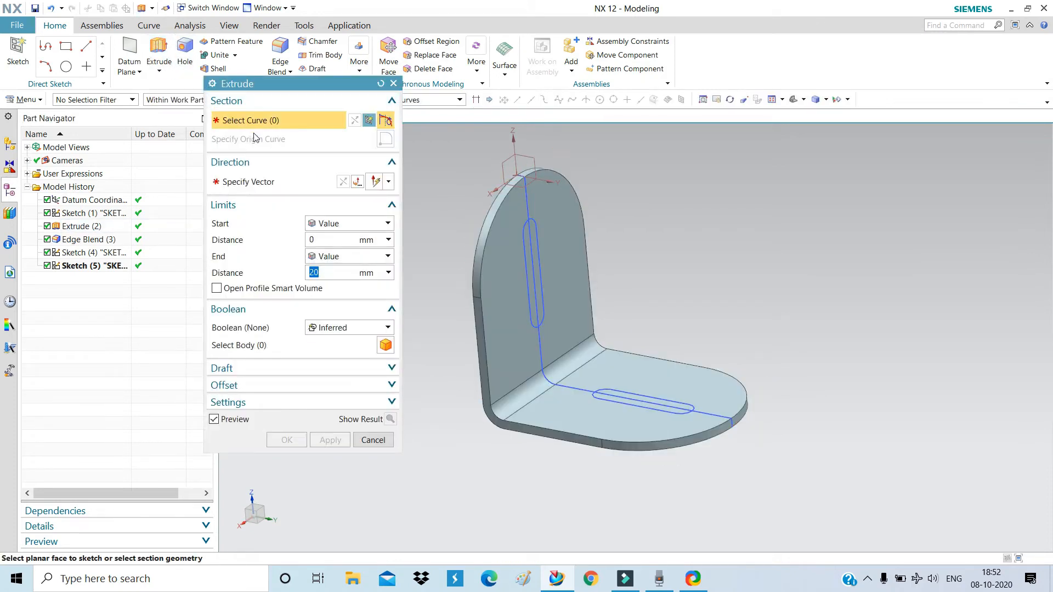
left_click_drag(258, 80, 250, 90)
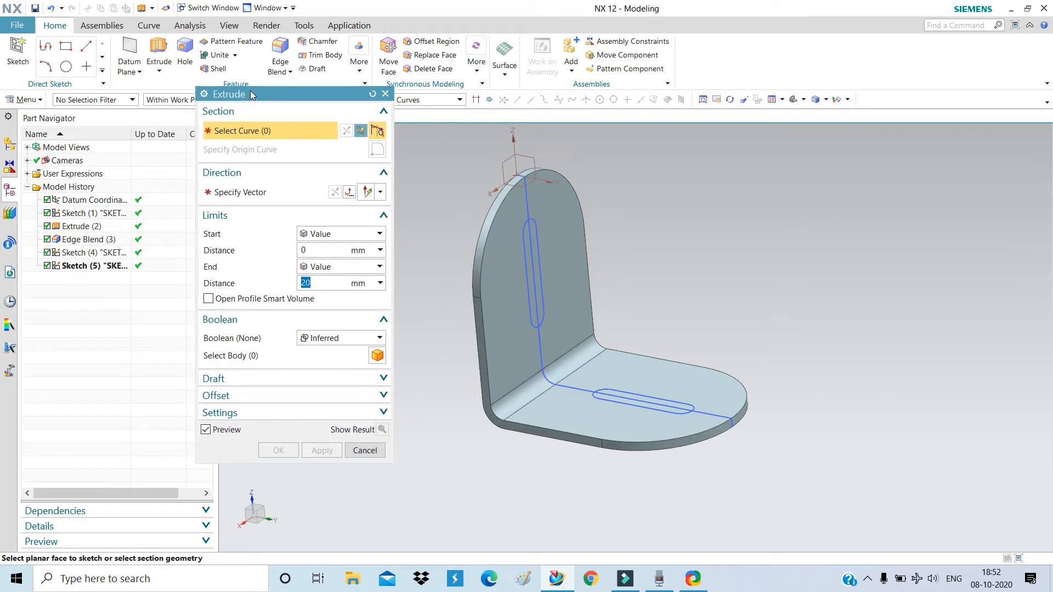
left_click(529, 297)
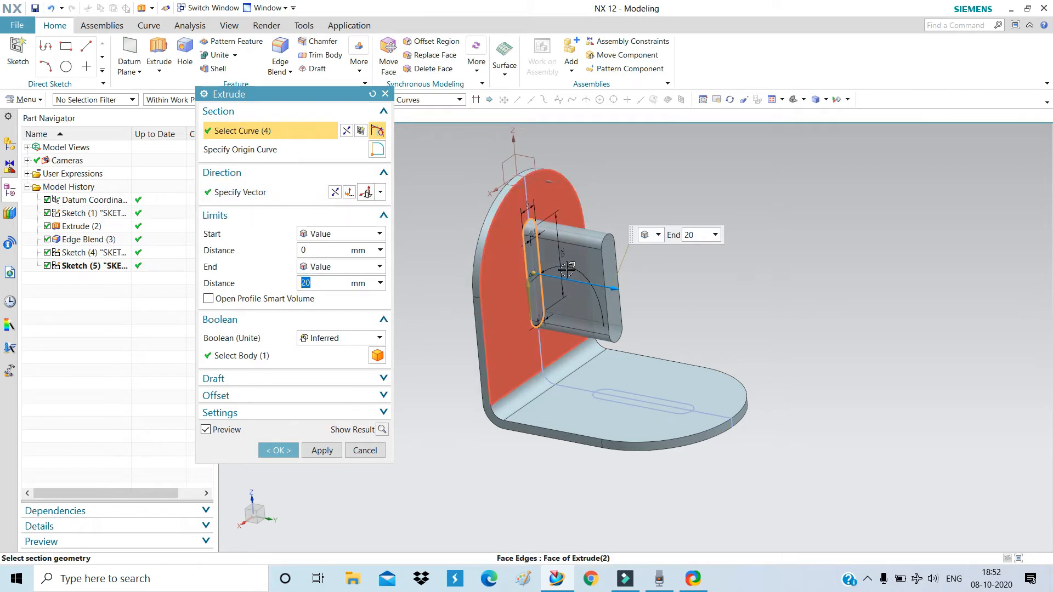
left_click(335, 193)
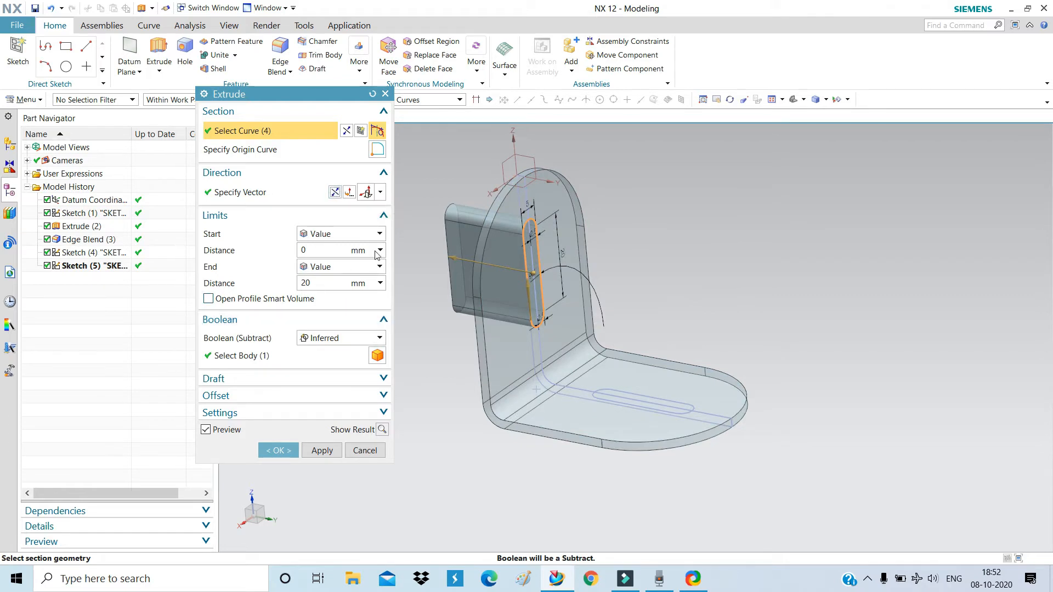
left_click(336, 267)
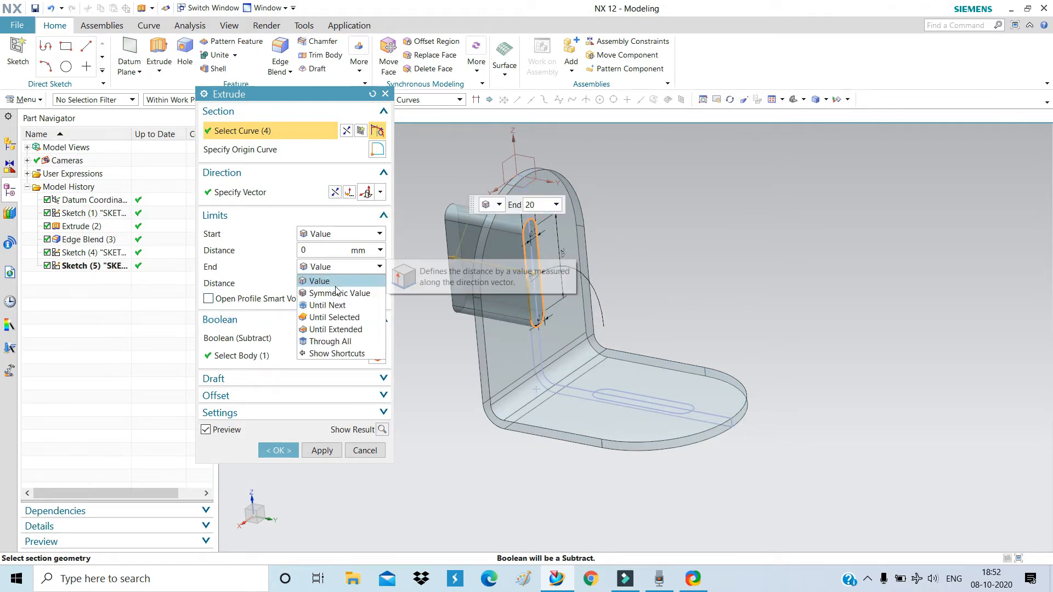
left_click(331, 310)
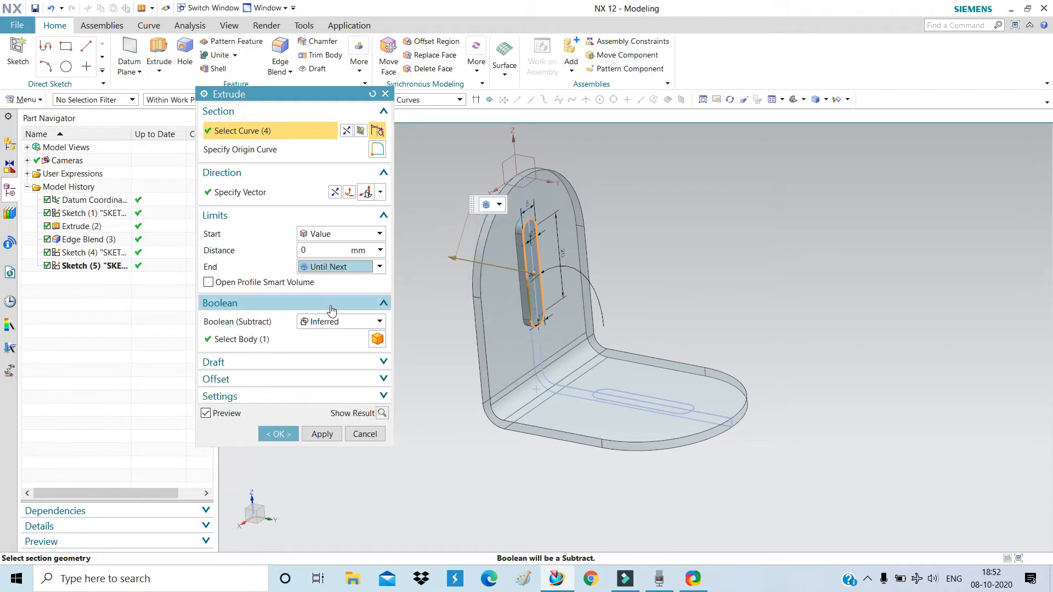
left_click(327, 324)
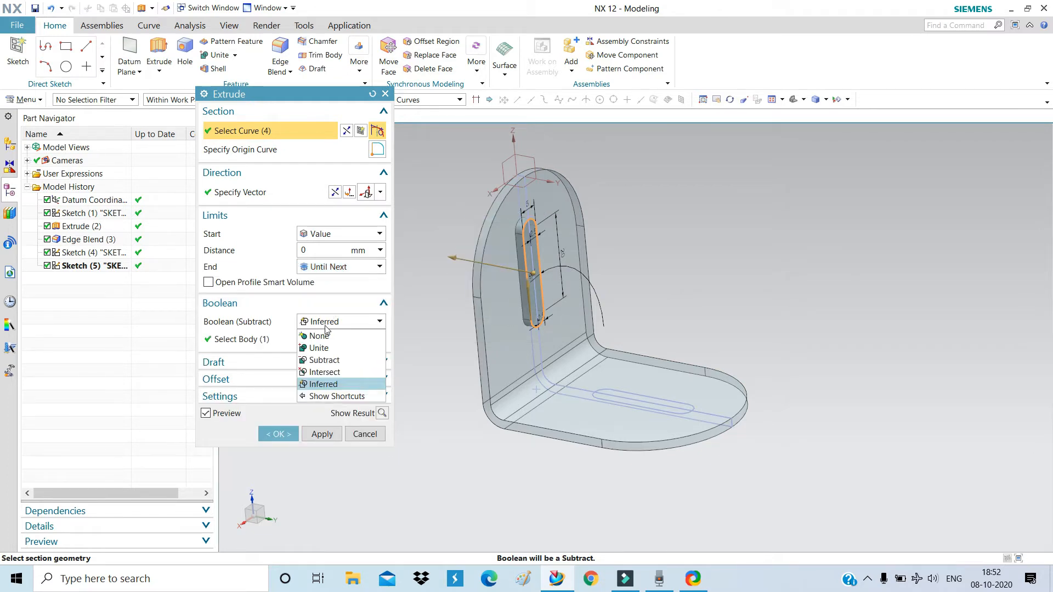
left_click(326, 360)
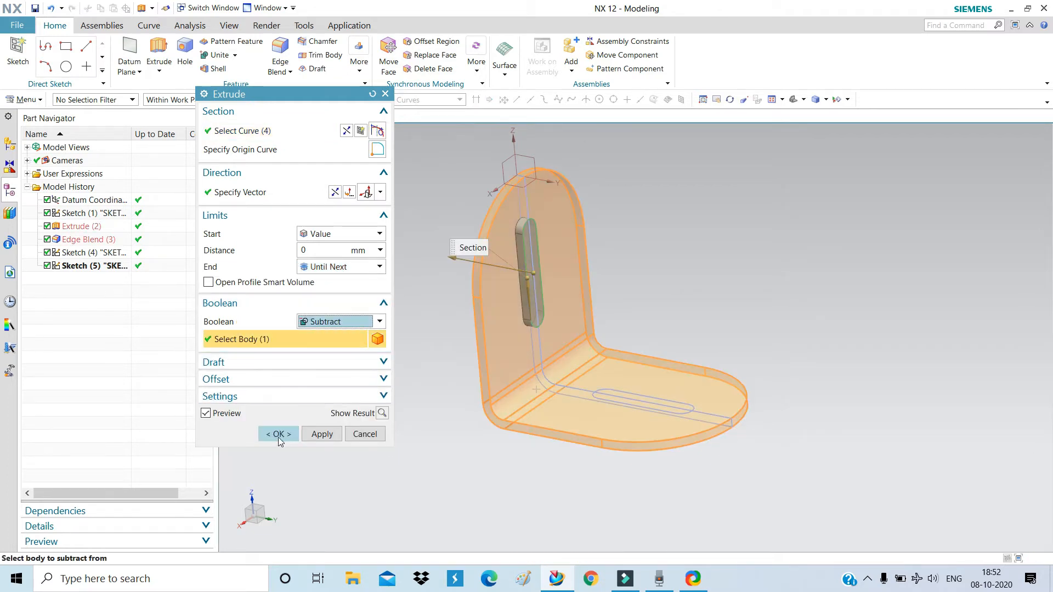
left_click(279, 434)
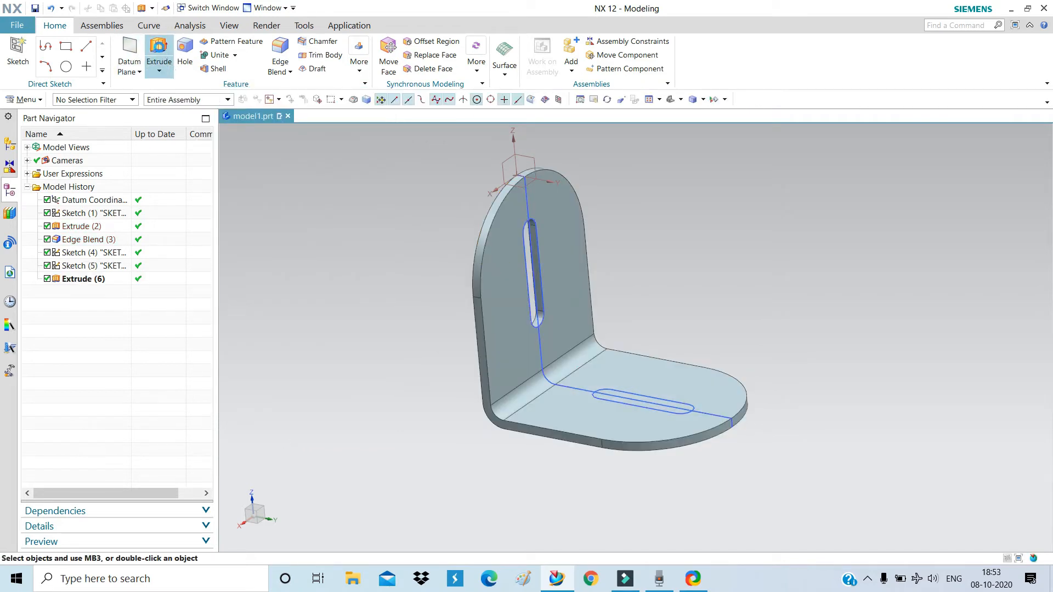
Extrude the base slot sketch downward Until Next, subtracting it from the base flange.
left_click(159, 52)
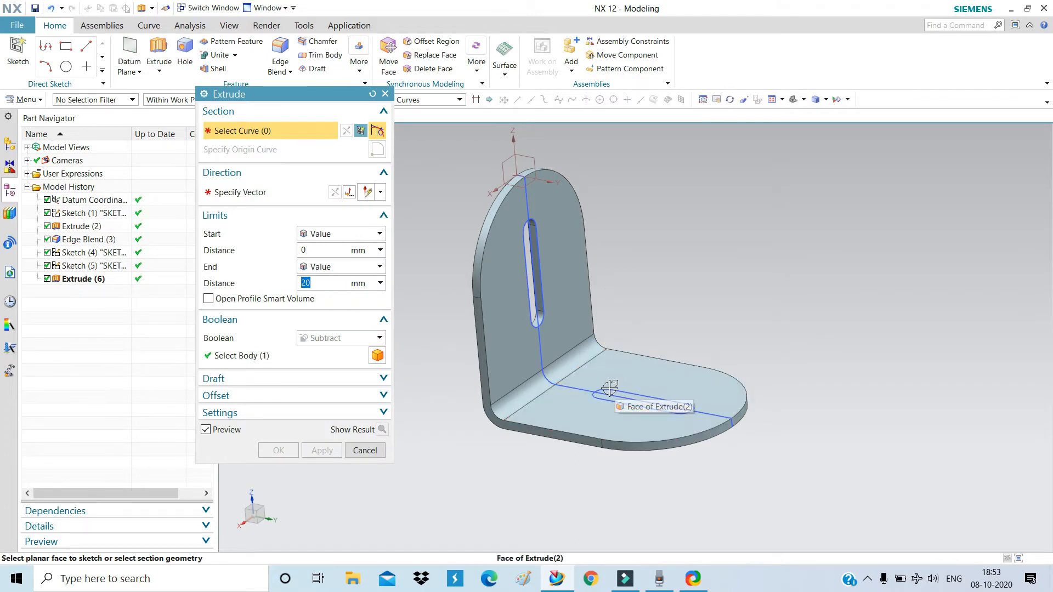
left_click(609, 388)
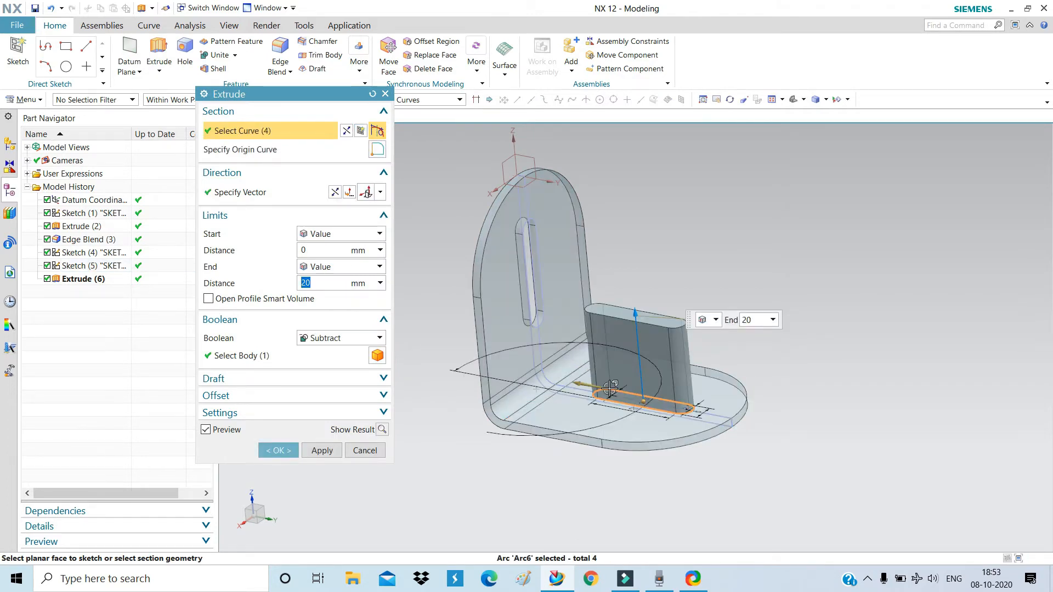
left_click(350, 192)
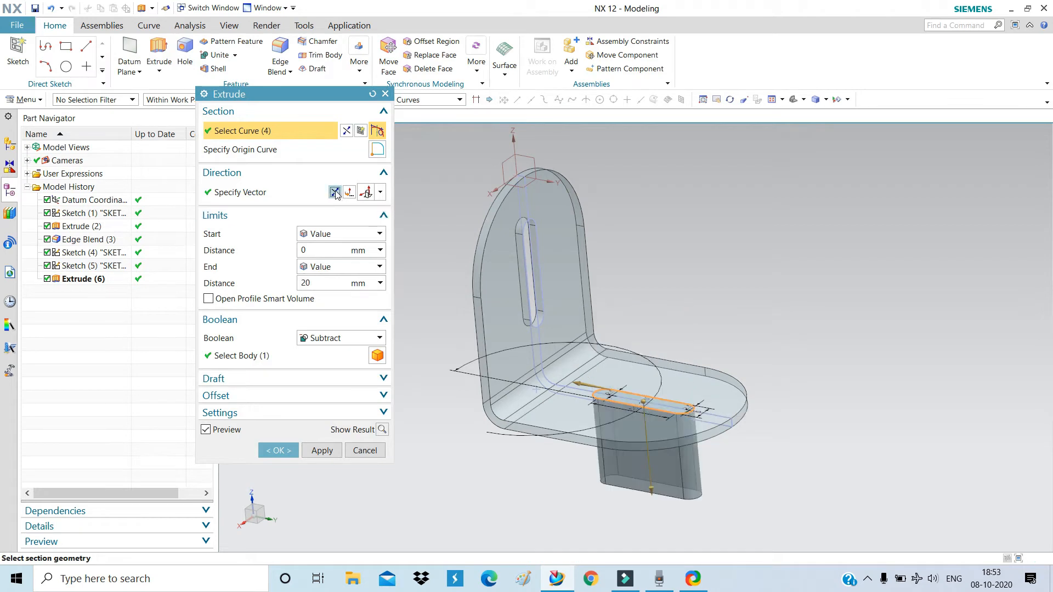
left_click(328, 283)
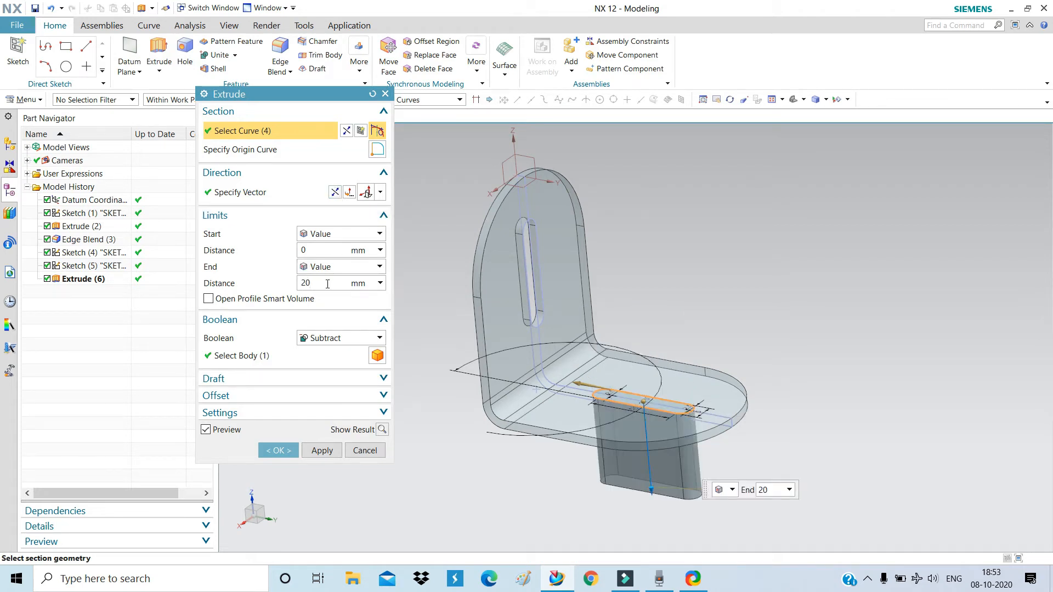
left_click(331, 267)
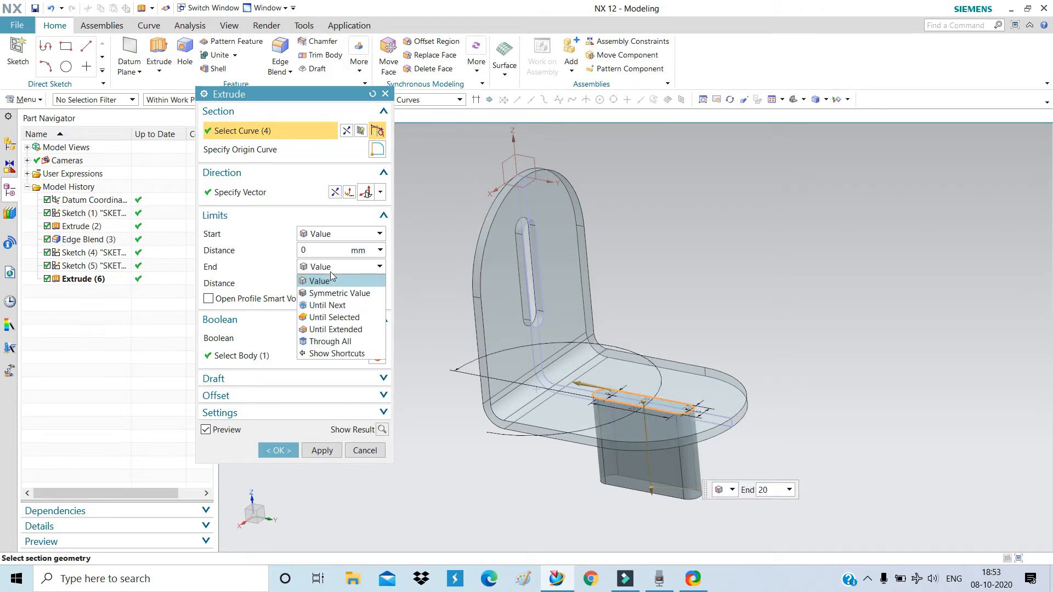
left_click(335, 305)
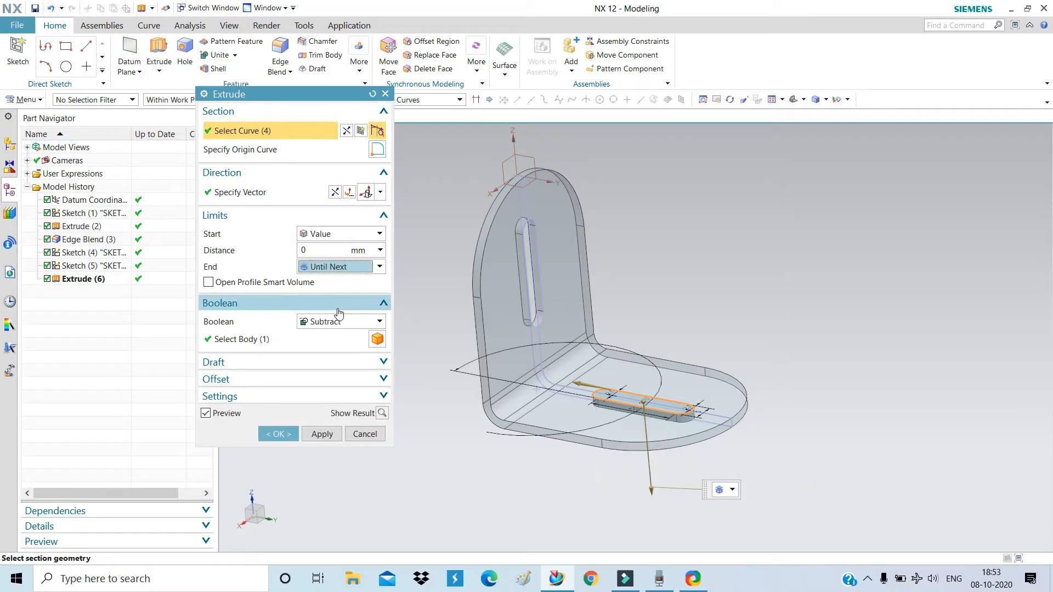
left_click(279, 434)
scroll(462, 427, "down", 2)
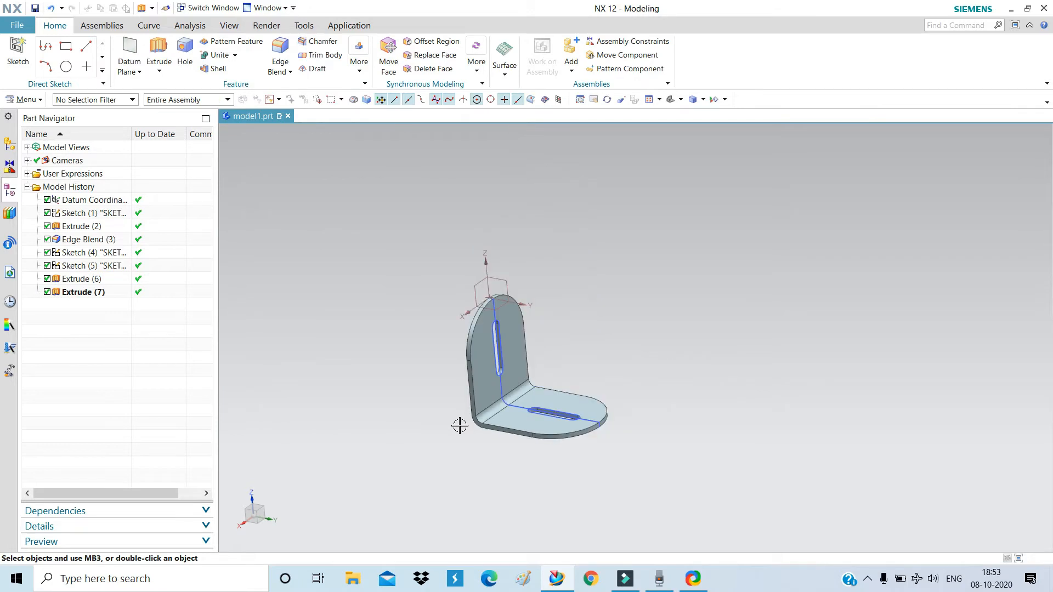
In Save As, create a 'Simulation tutorial' folder on the Desktop.
middle_click_drag(609, 379, 625, 351)
scroll(635, 399, "down", 2)
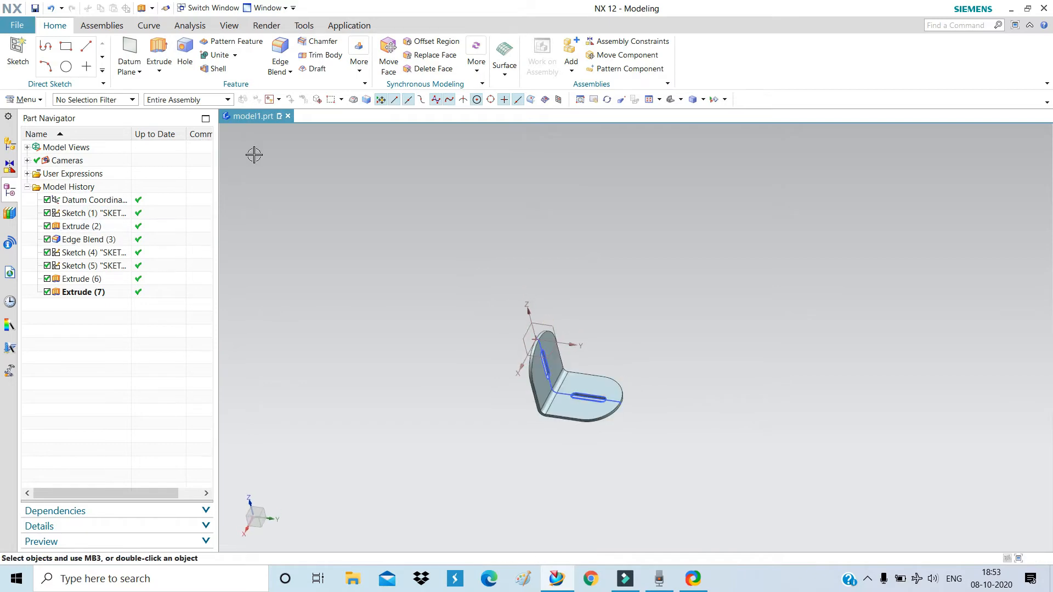
left_click(8, 28)
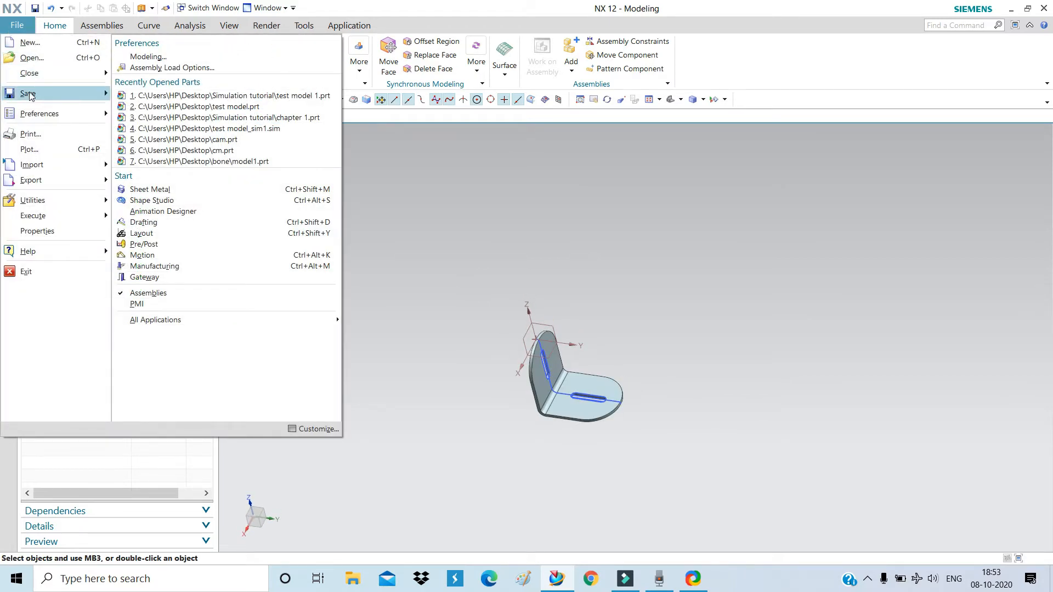
mouse_move(100, 95)
left_click(165, 121)
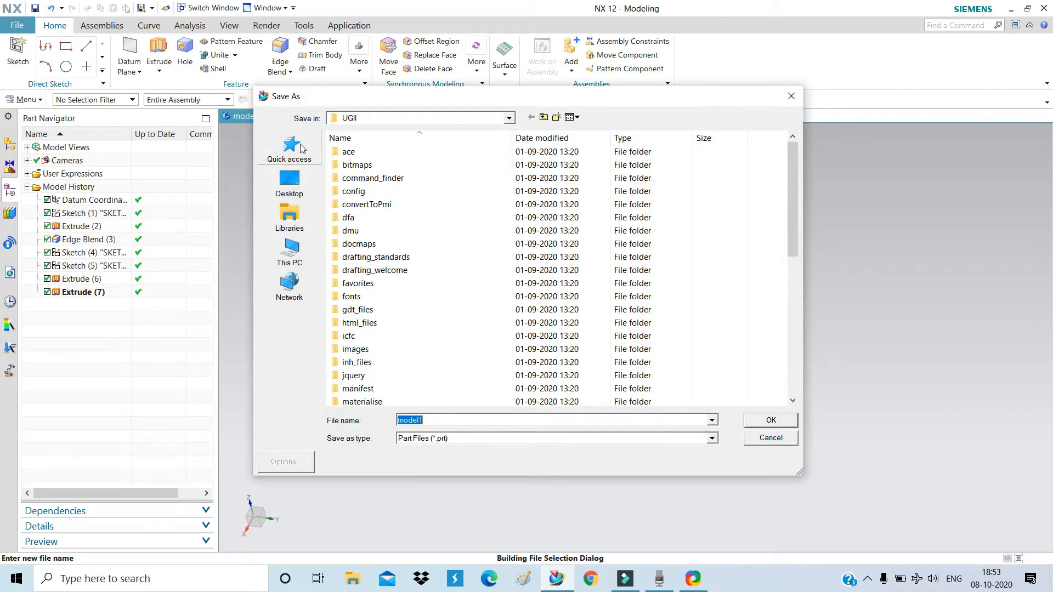
left_click(289, 182)
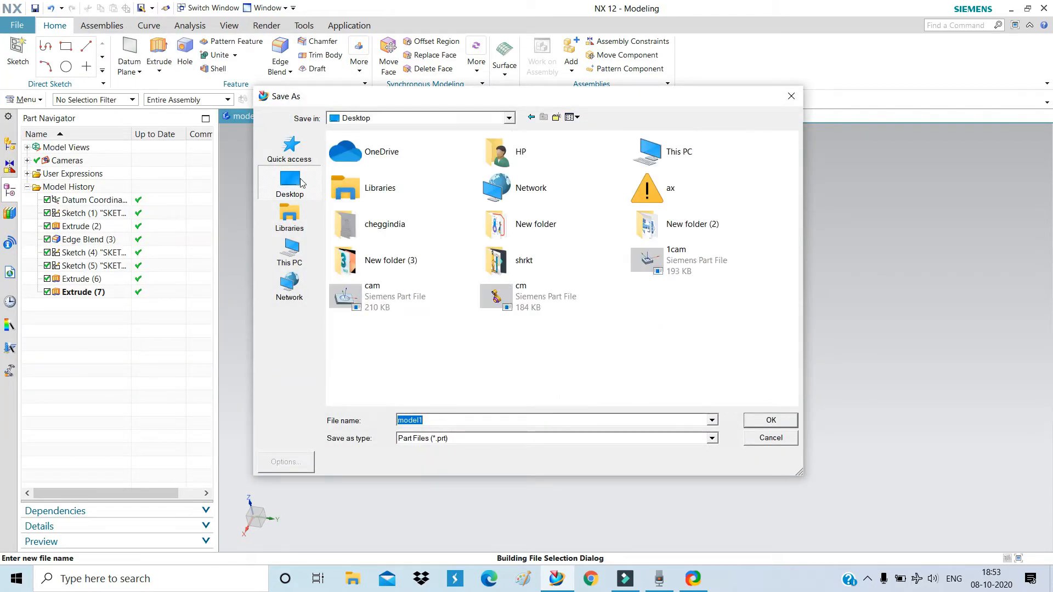
right_click(467, 339)
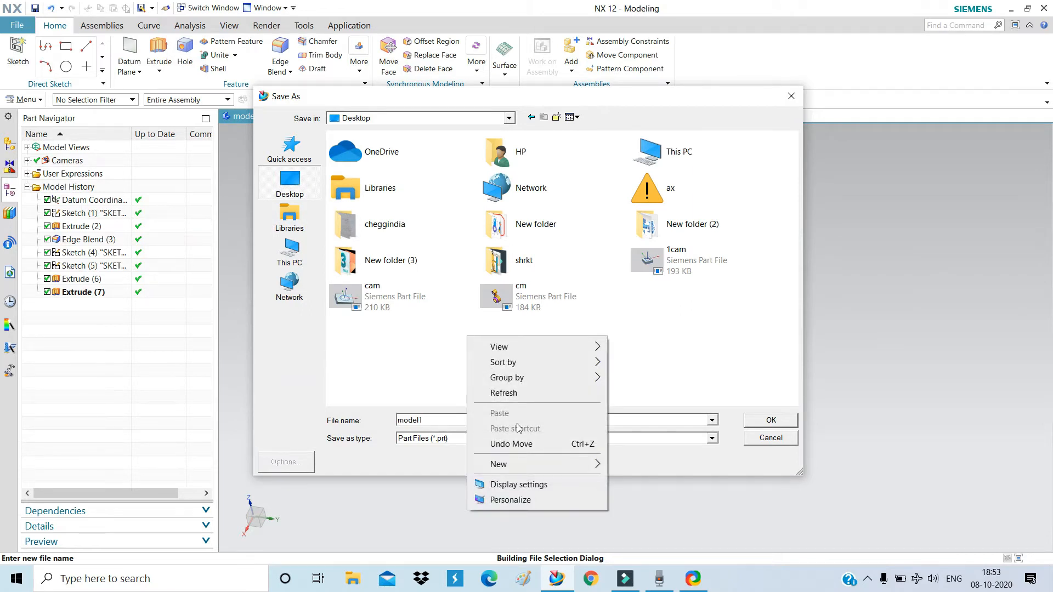
mouse_move(527, 466)
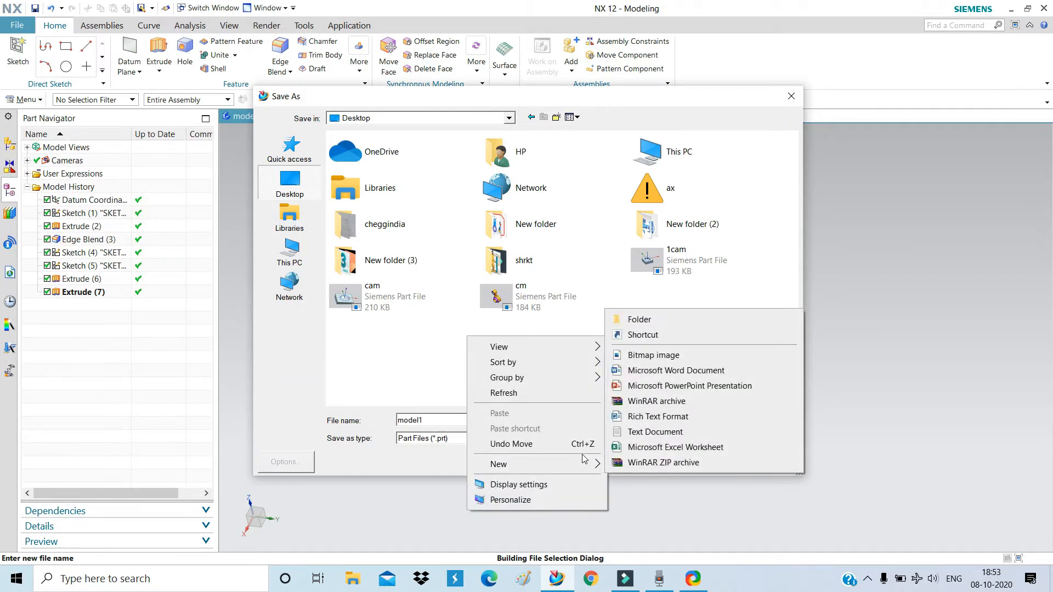
left_click(639, 322)
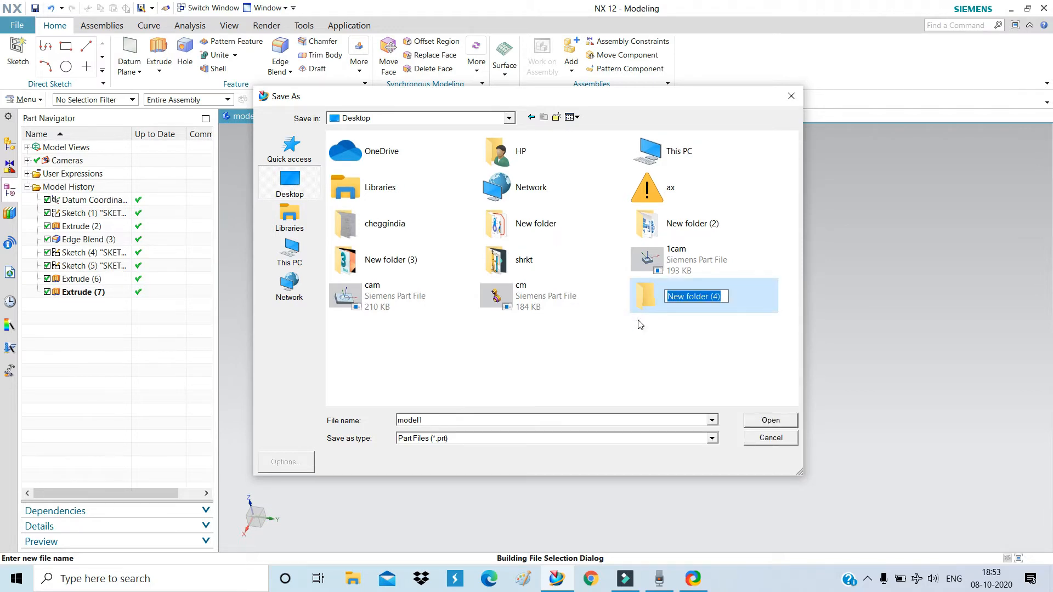
type("Simulation tutorial")
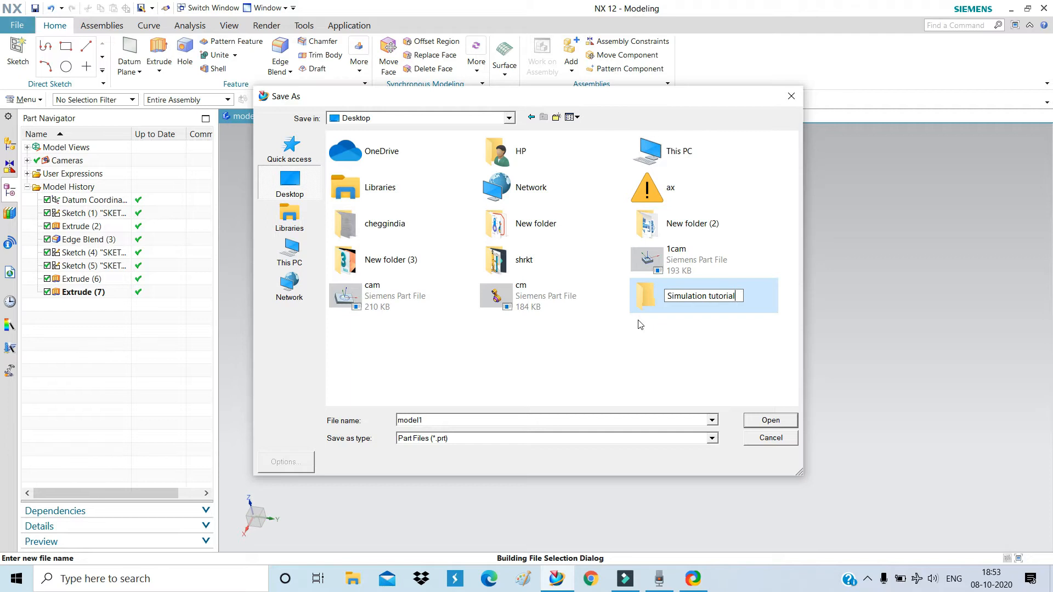
key("Return")
Save the part as chapter_1 inside the Simulation tutorial folder.
double_click(656, 300)
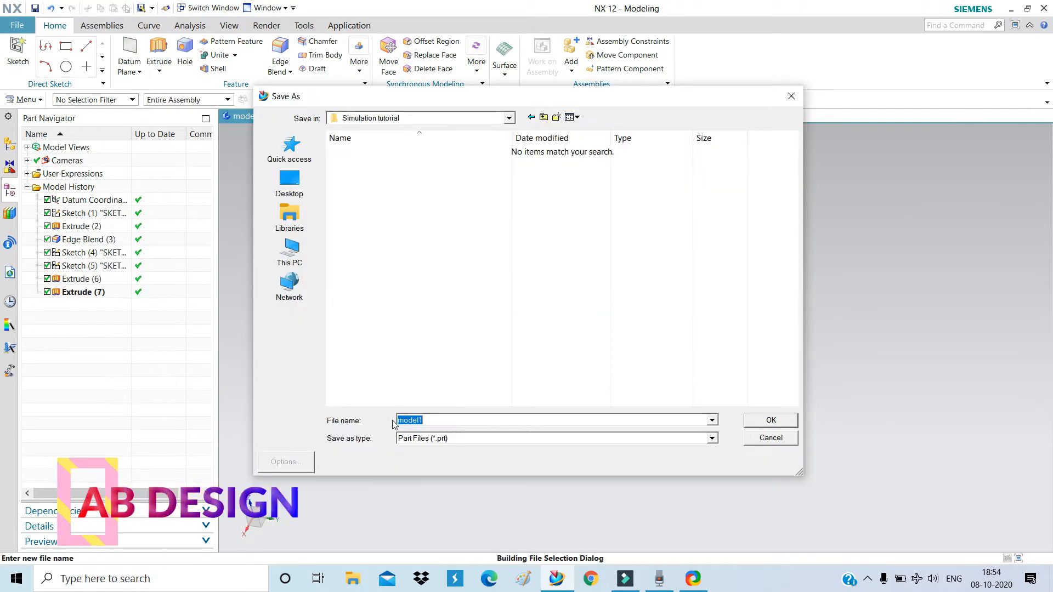
type("chapter_1")
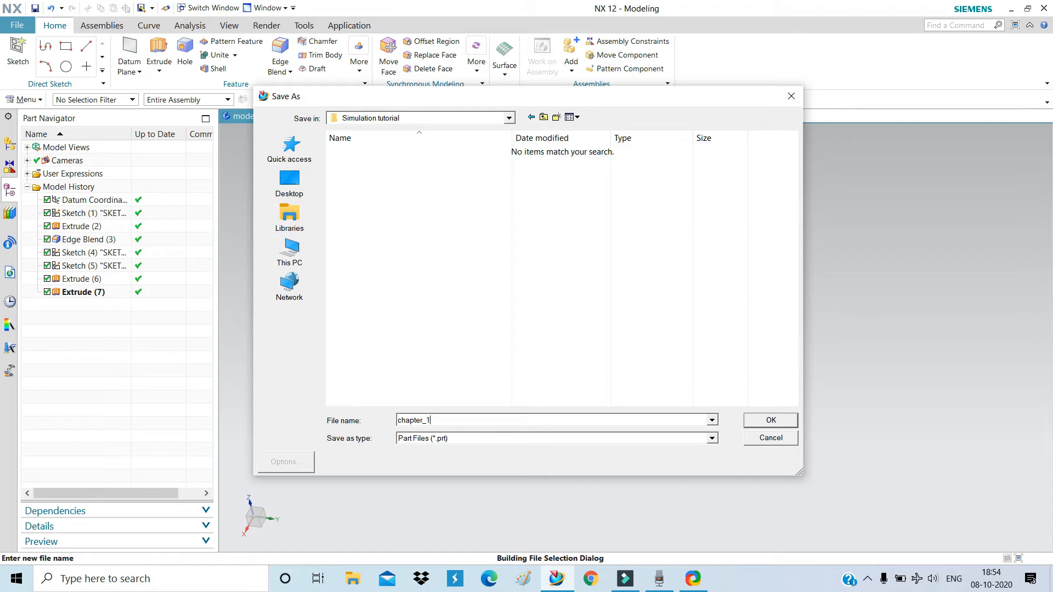
left_click(760, 422)
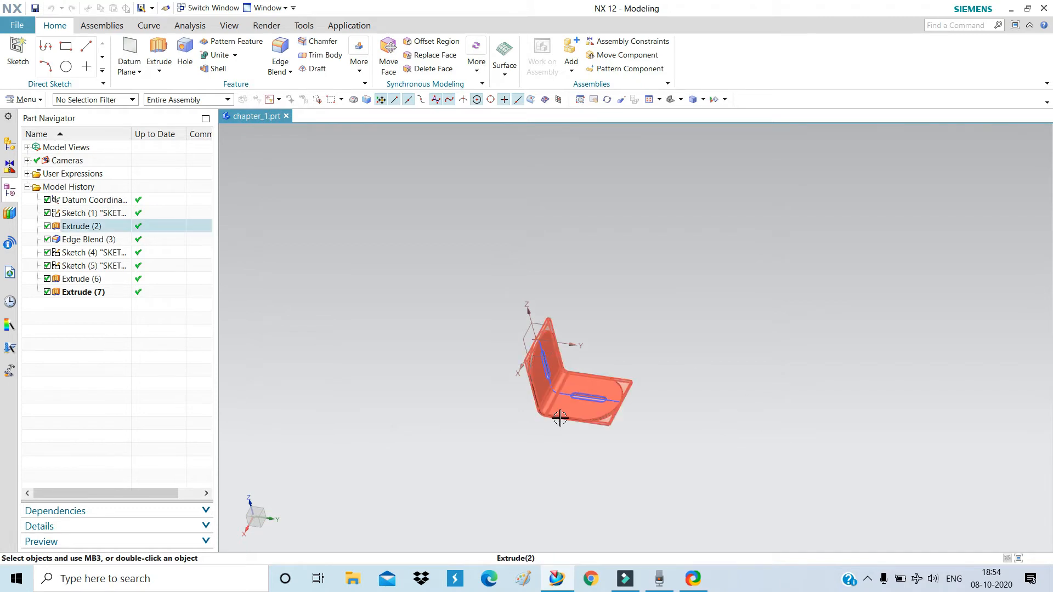
Rotate the bracket to check its sides and save it as chapter_1.prt.
scroll(560, 418, "up", 4)
scroll(544, 459, "down", 3)
mouse_move(560, 428)
middle_mouse_down()
mouse_move(585, 365)
mouse_move(630, 400)
mouse_move(604, 394)
mouse_move(565, 412)
middle_mouse_up()
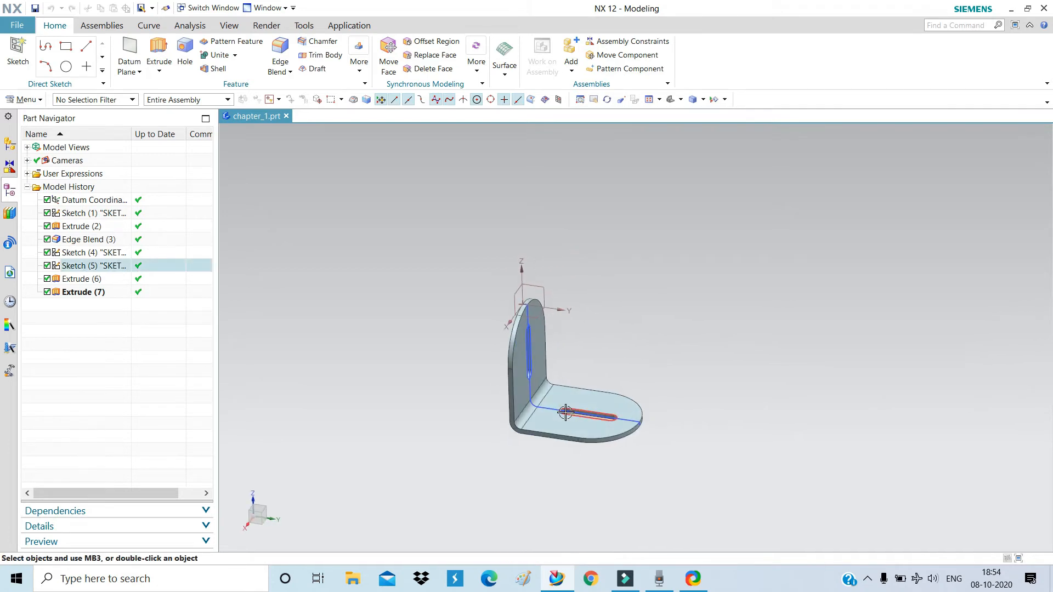
key("ctrl+s")
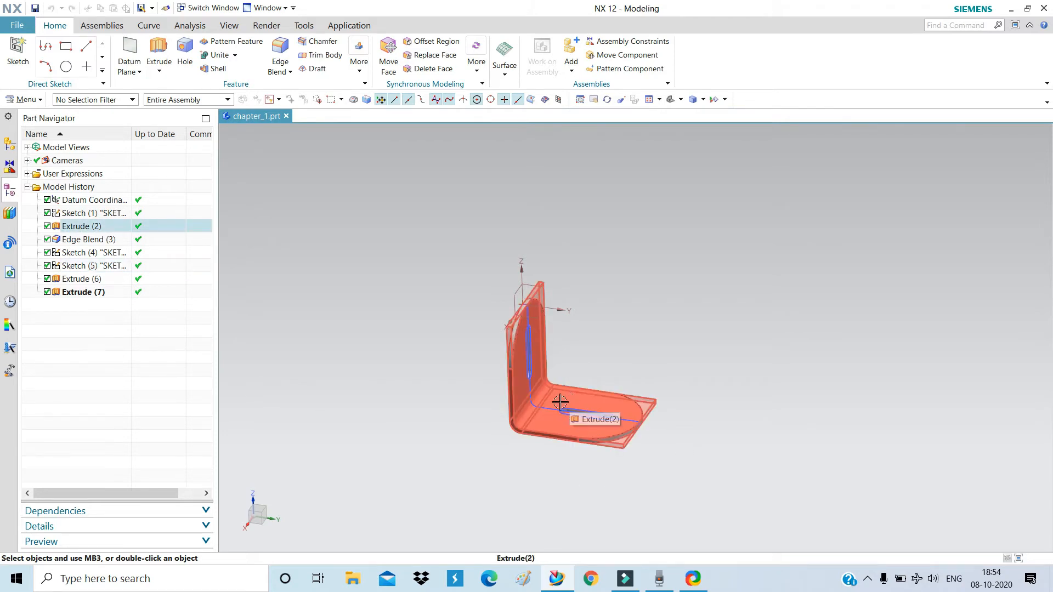
middle_click_drag(606, 350, 571, 352)
key("ctrl+s")
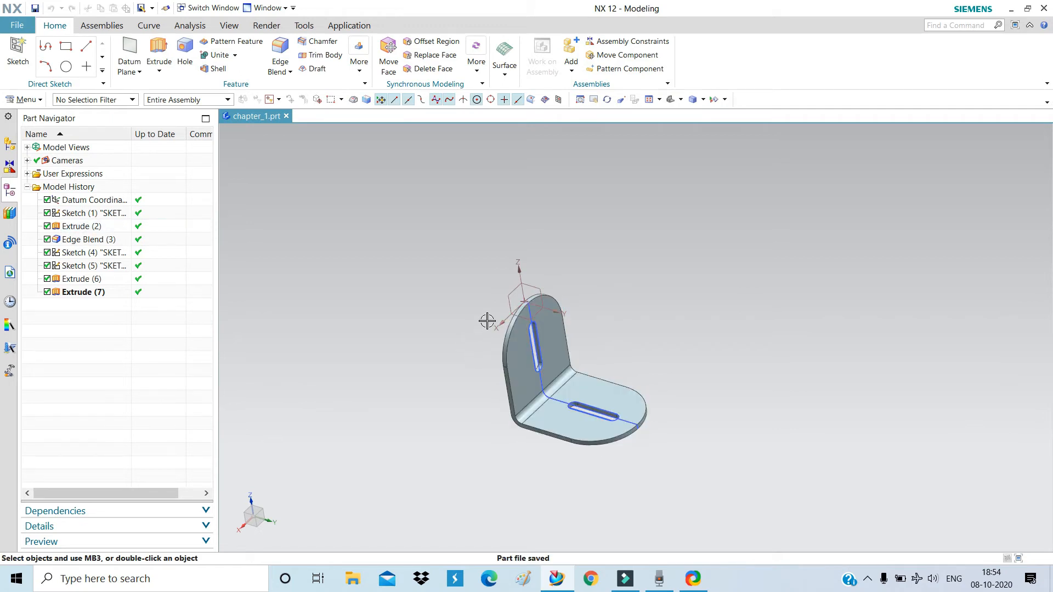
Turn the bracket to a side view and bring up the Application choices.
scroll(534, 391, "up", 4)
scroll(534, 390, "down", 3)
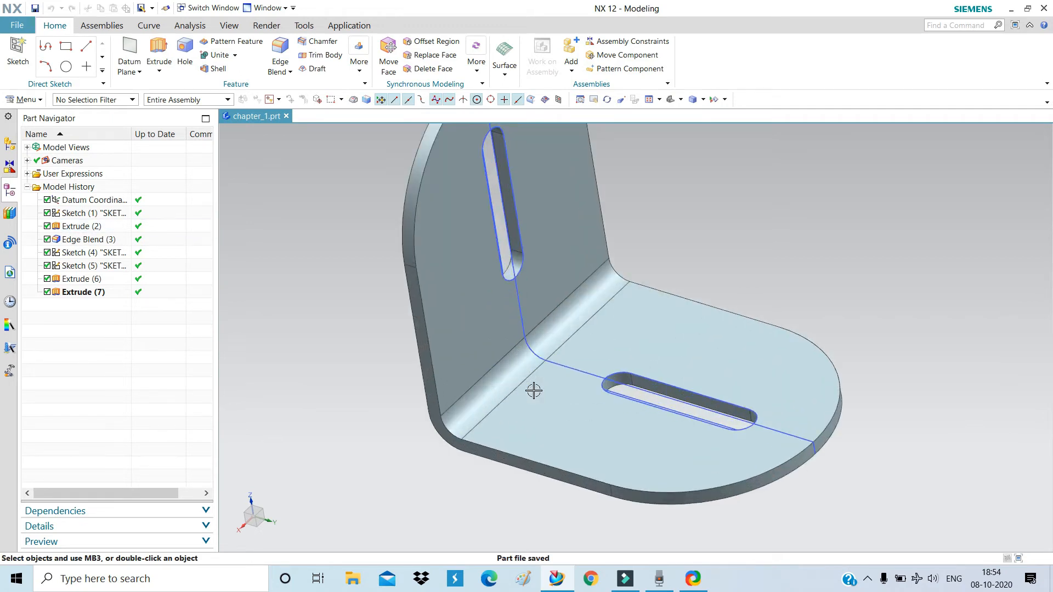
middle_click_drag(538, 446, 537, 406)
left_click(359, 26)
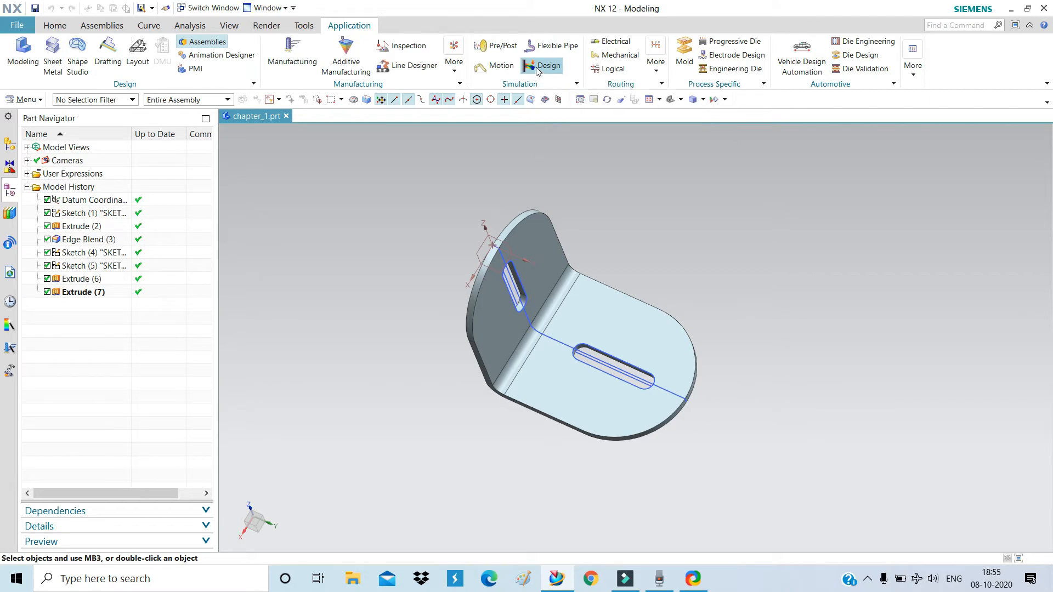
Start a Design Simulation of chapter_1 with Structural analysis, creating the FEM and simulation files.
left_click(537, 69)
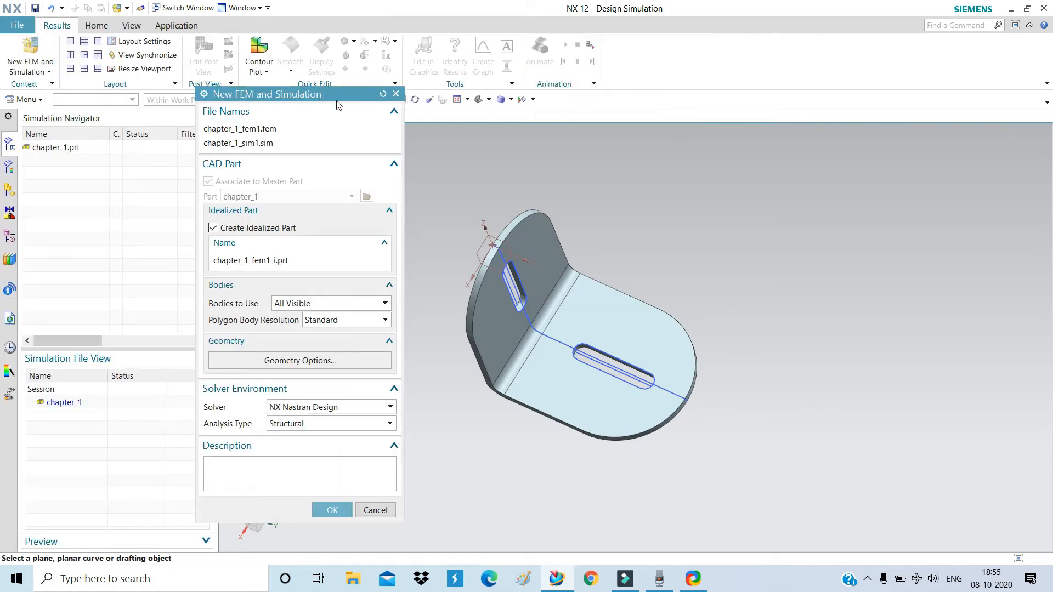
left_click_drag(318, 97, 354, 67)
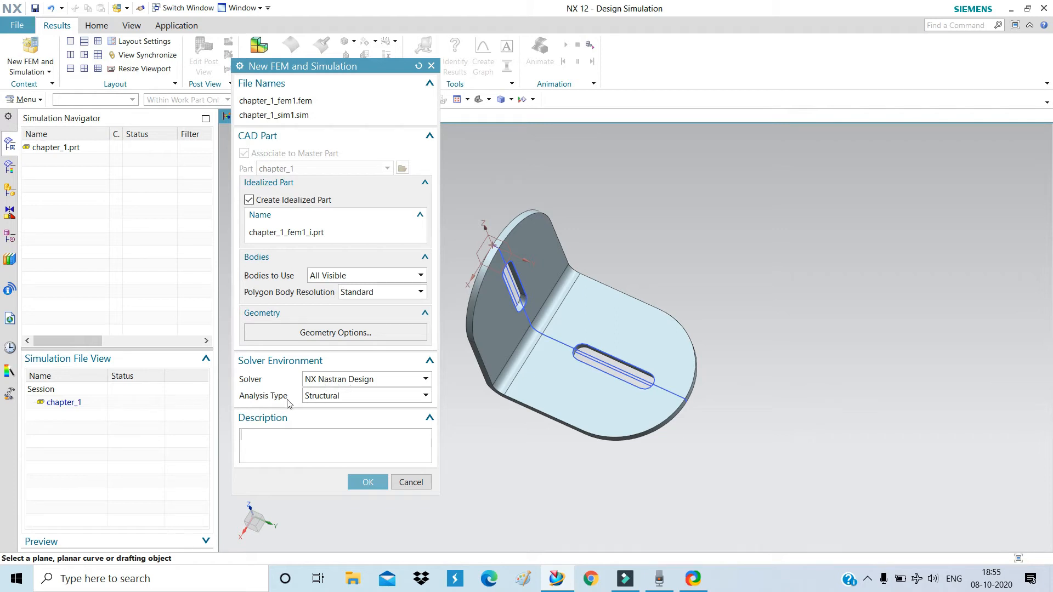
left_click(320, 396)
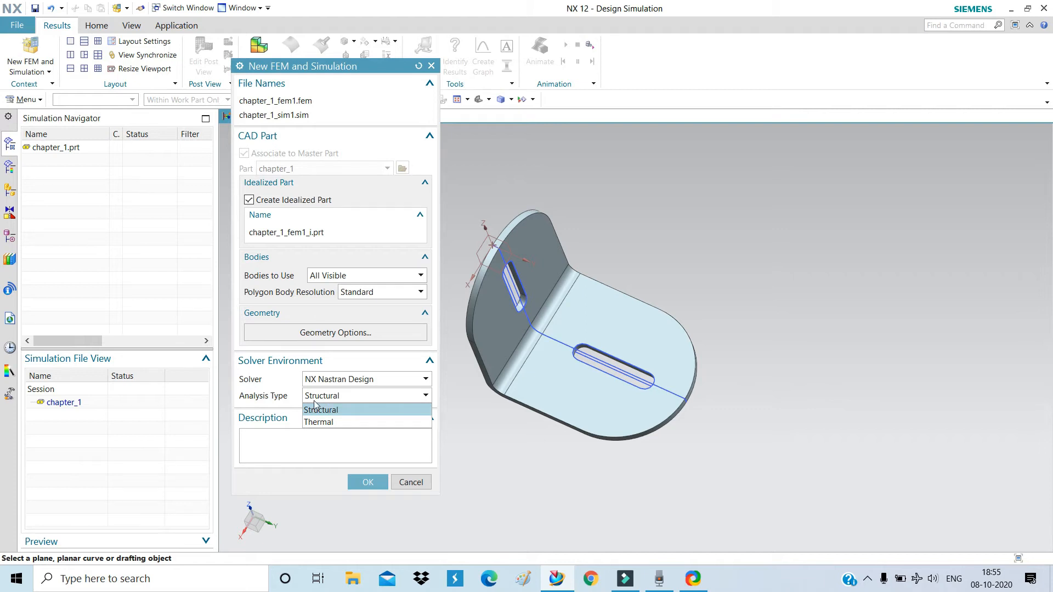
left_click(274, 397)
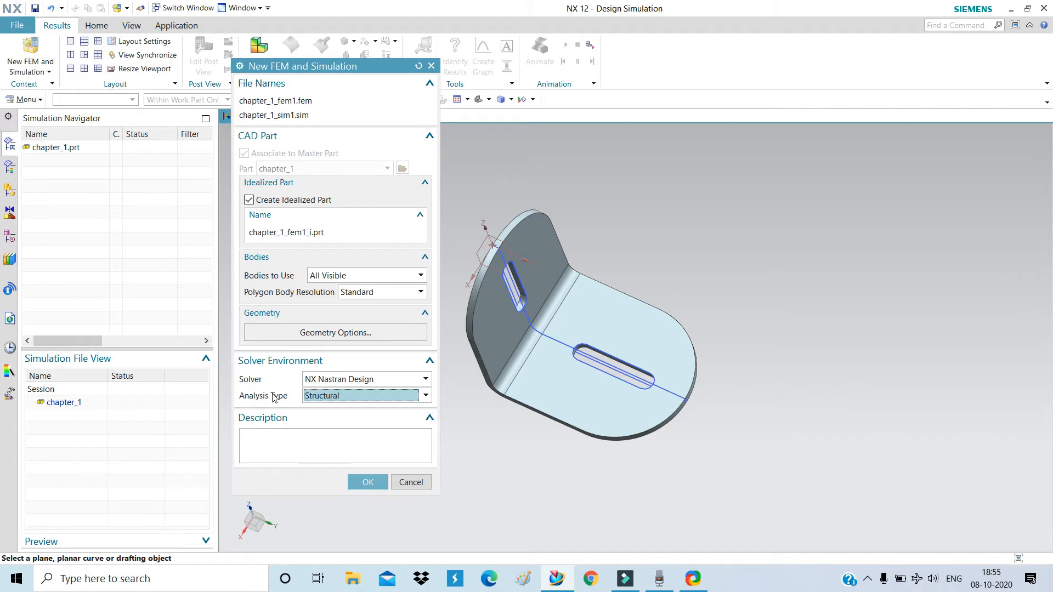
left_click(322, 396)
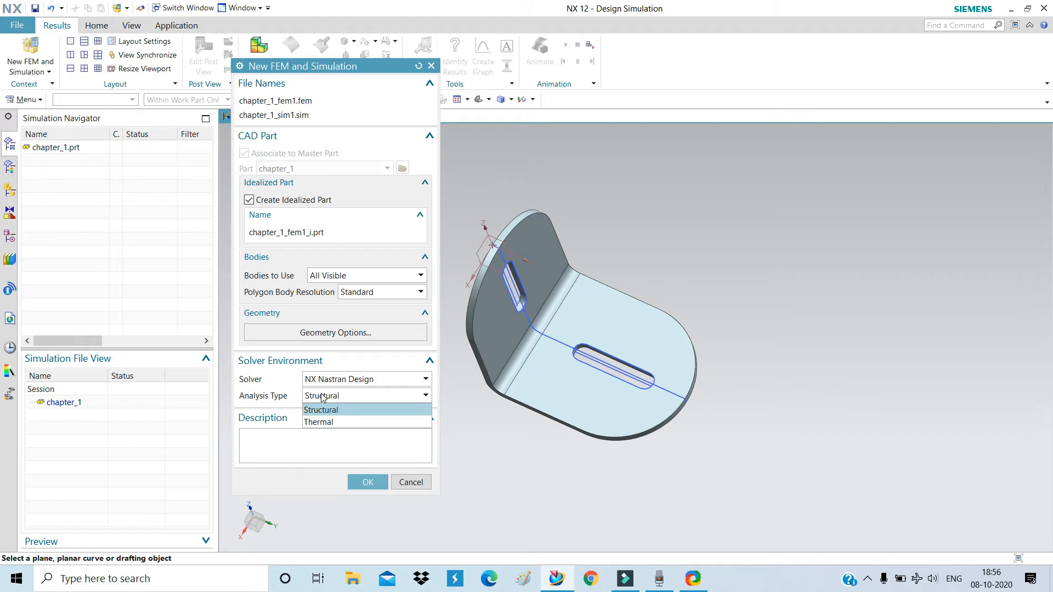
left_click(338, 412)
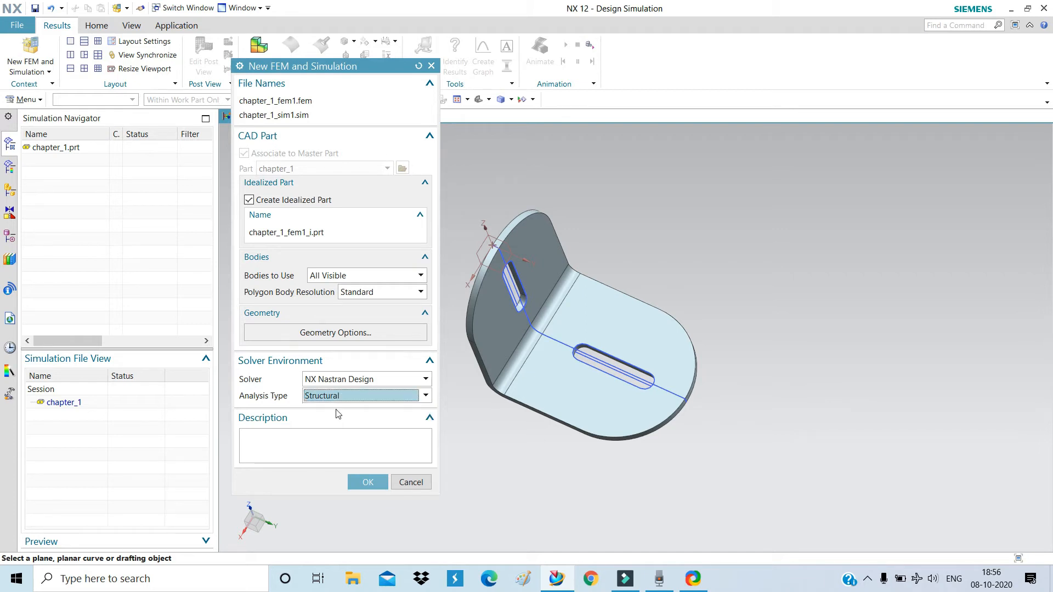
left_click(375, 483)
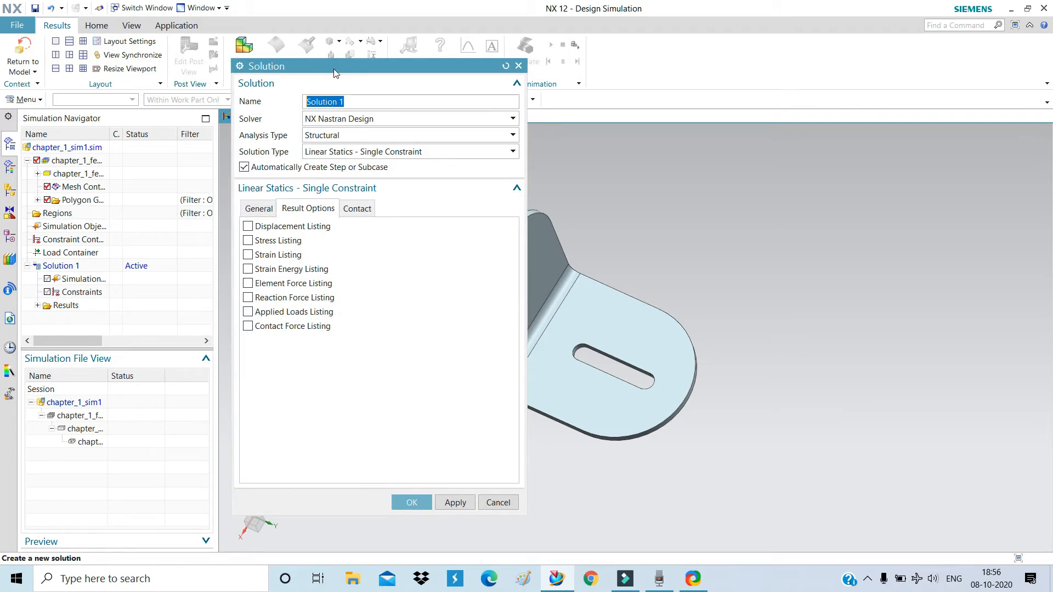
Create solution 'test model 1' using NX Nastran Design, Structural, Linear Statics - Single Constraint.
left_click_drag(333, 69, 349, 78)
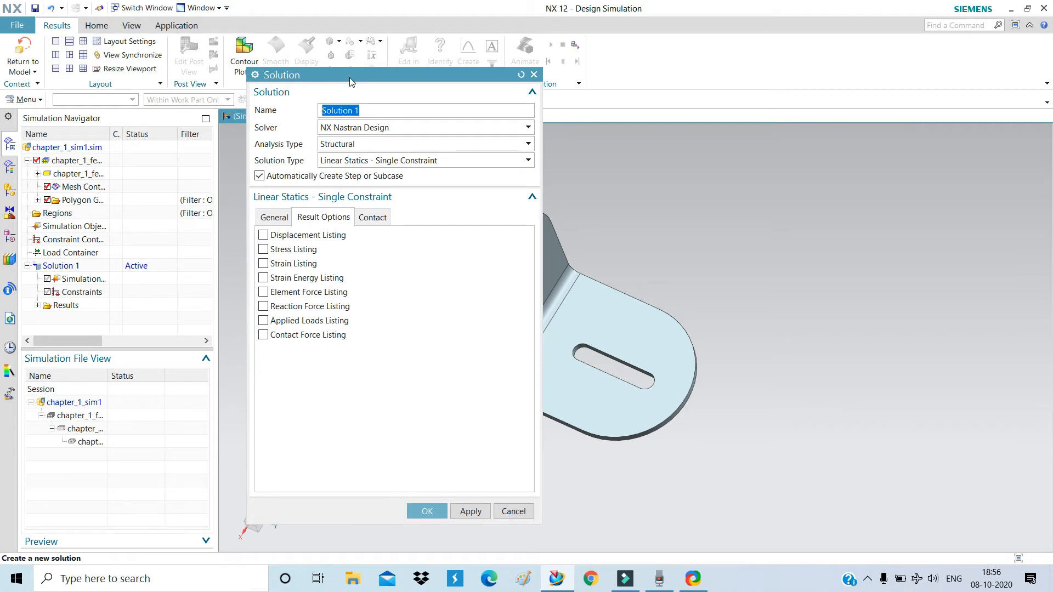
type("s")
key("BackSpace")
type("test model ")
type("1")
left_click(332, 130)
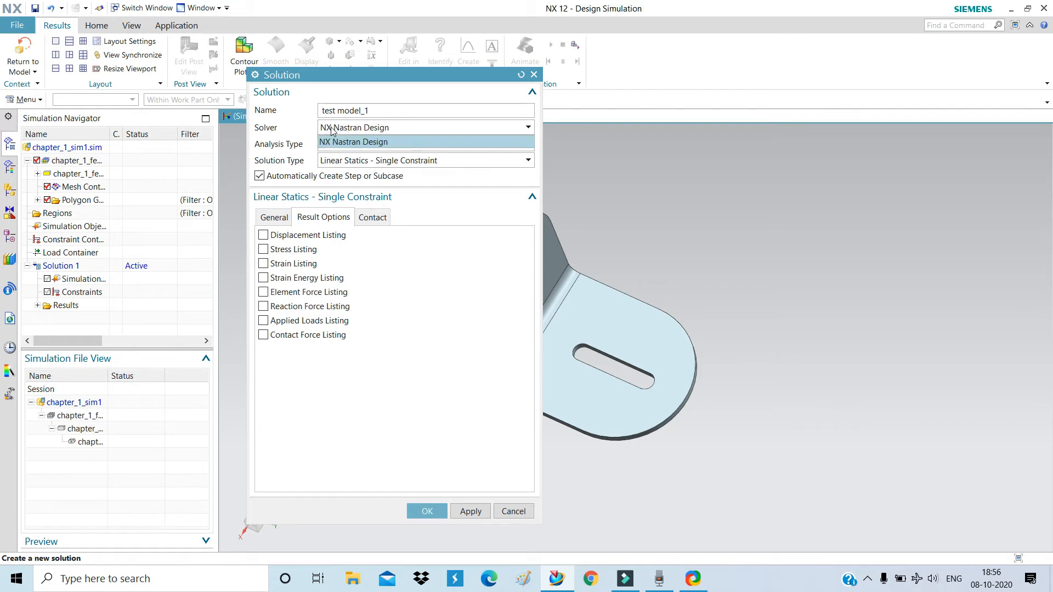
left_click(332, 129)
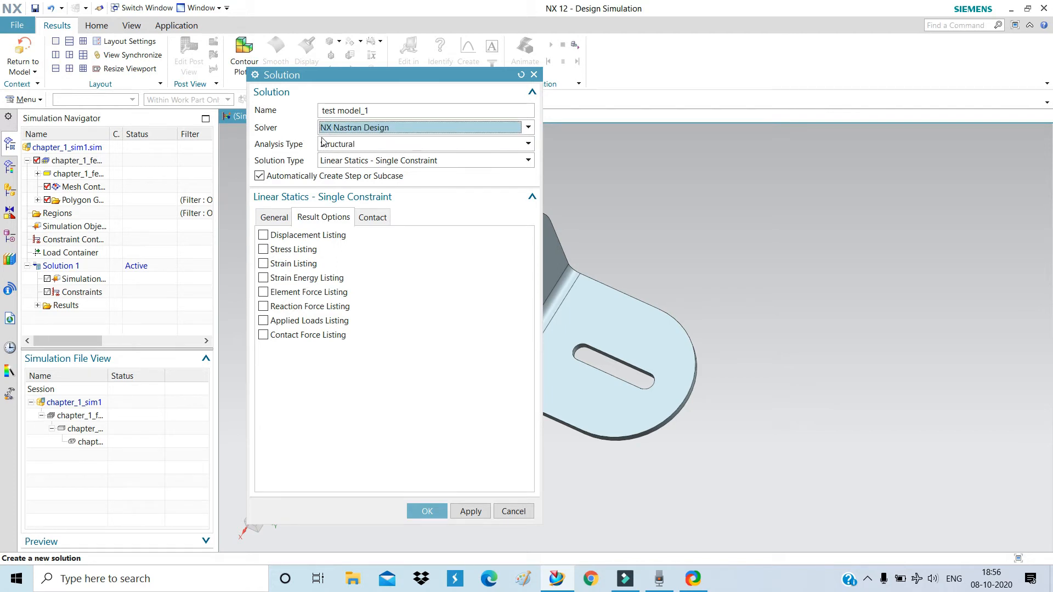
left_click(327, 145)
left_click(328, 147)
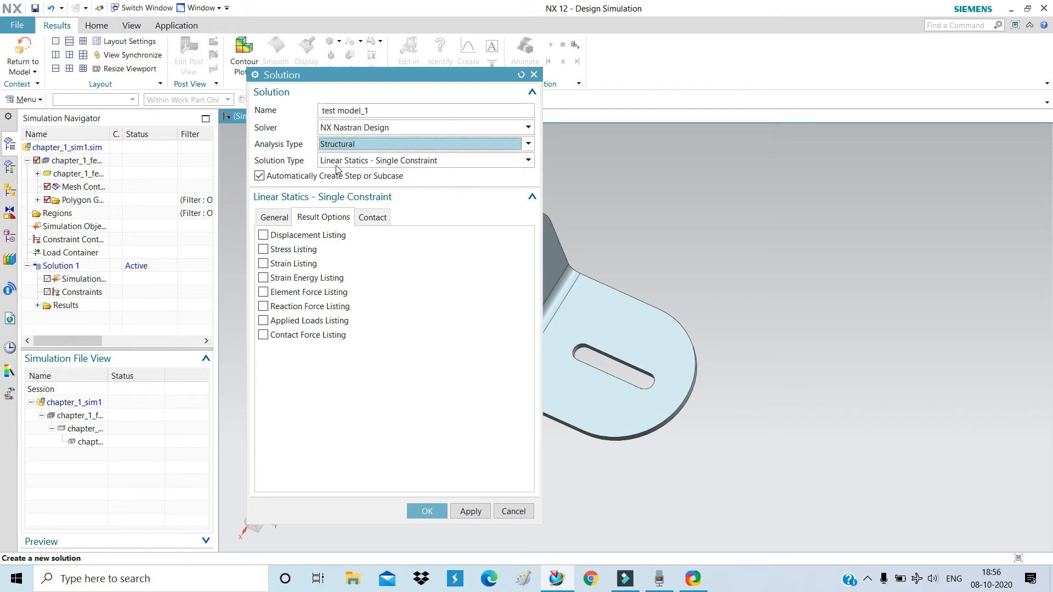
left_click(335, 166)
left_click(336, 166)
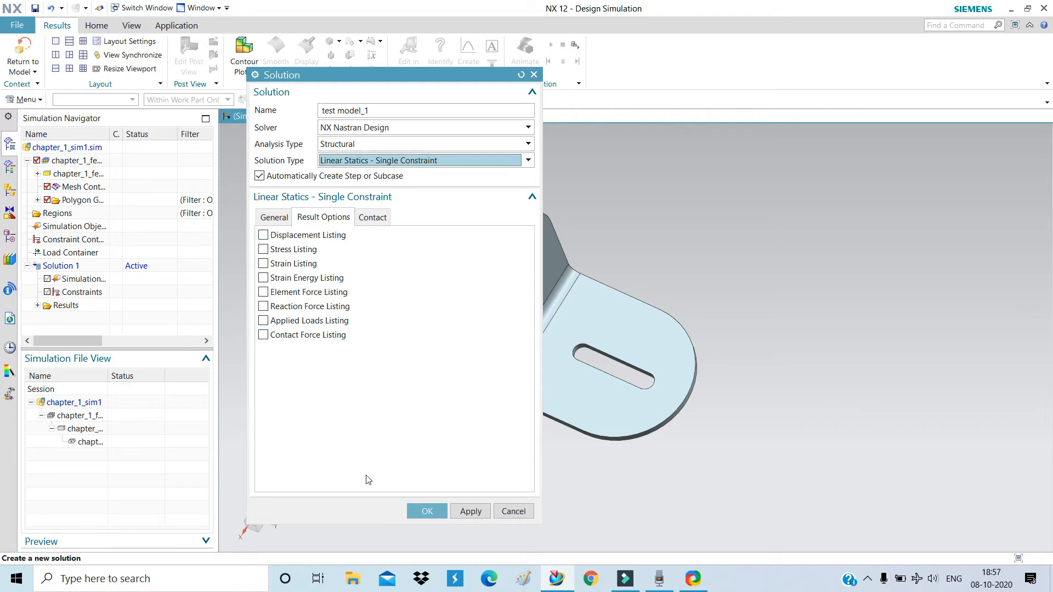
left_click(423, 512)
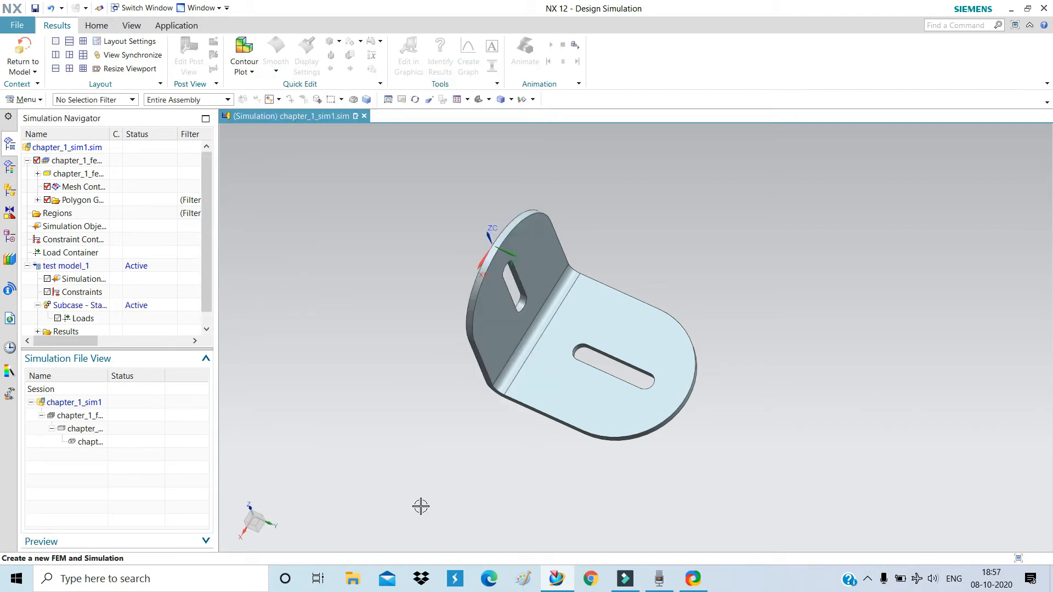
Show the Home simulation tools, orbit the bracket from several angles, and launch Assign Materials.
left_click(97, 26)
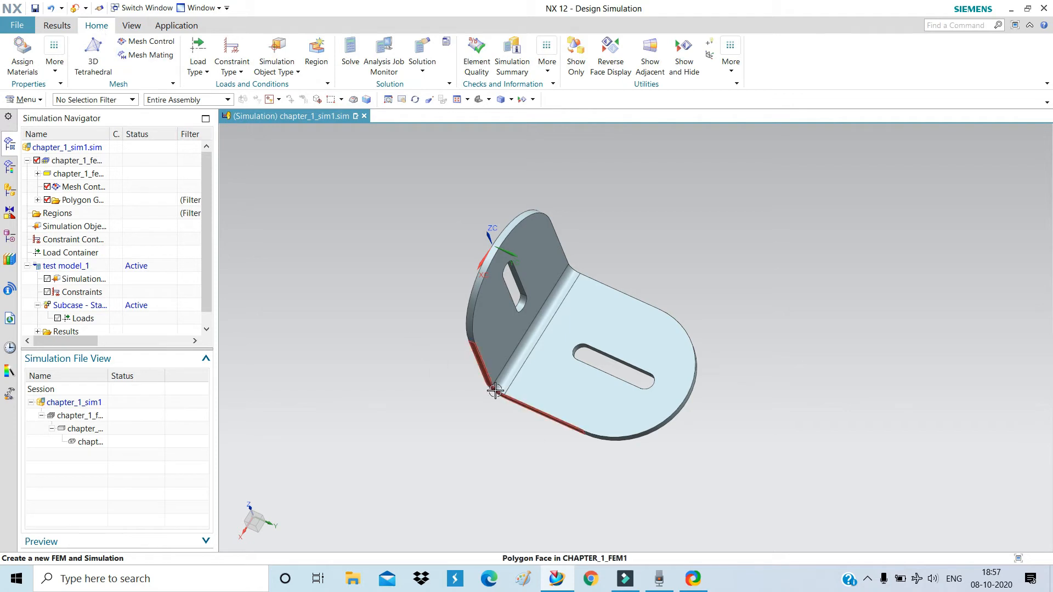
mouse_move(497, 392)
middle_mouse_down()
mouse_move(563, 317)
mouse_move(503, 372)
mouse_move(509, 378)
middle_mouse_up()
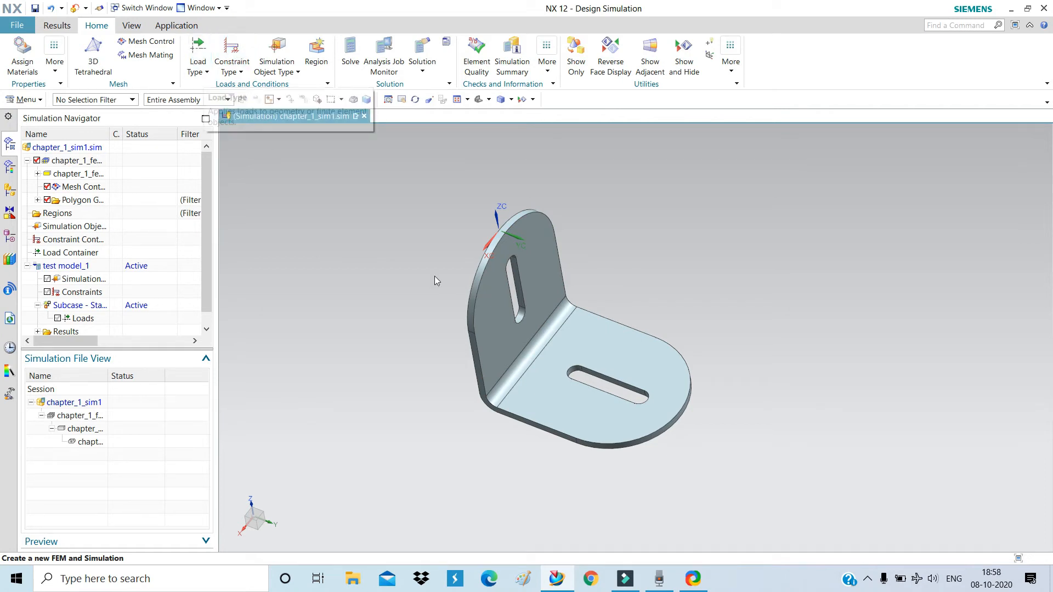
middle_click_drag(642, 365, 665, 351)
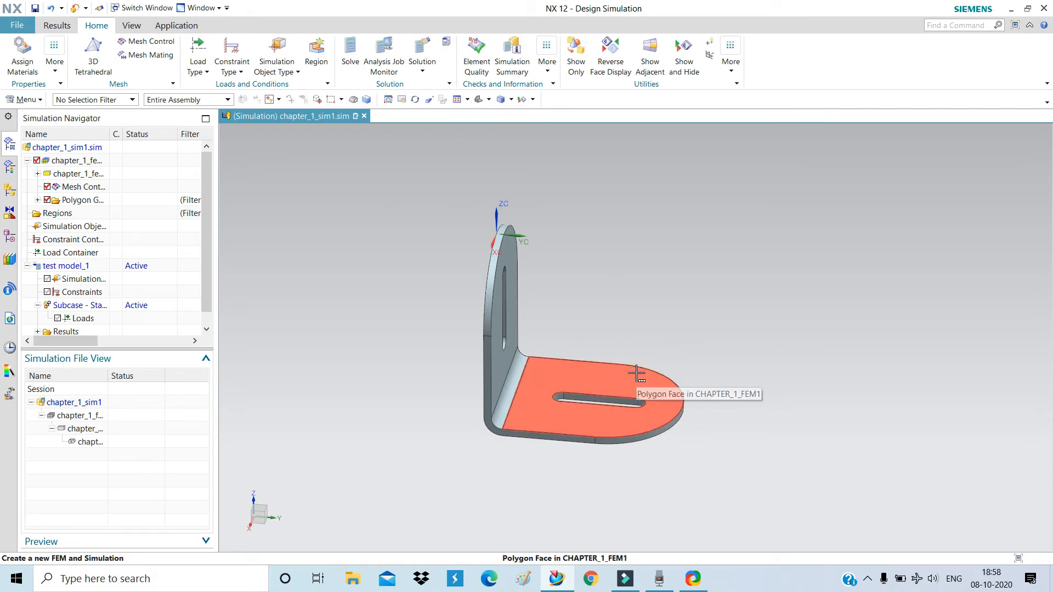
scroll(670, 343, "down", 3)
middle_click_drag(670, 343, 648, 355)
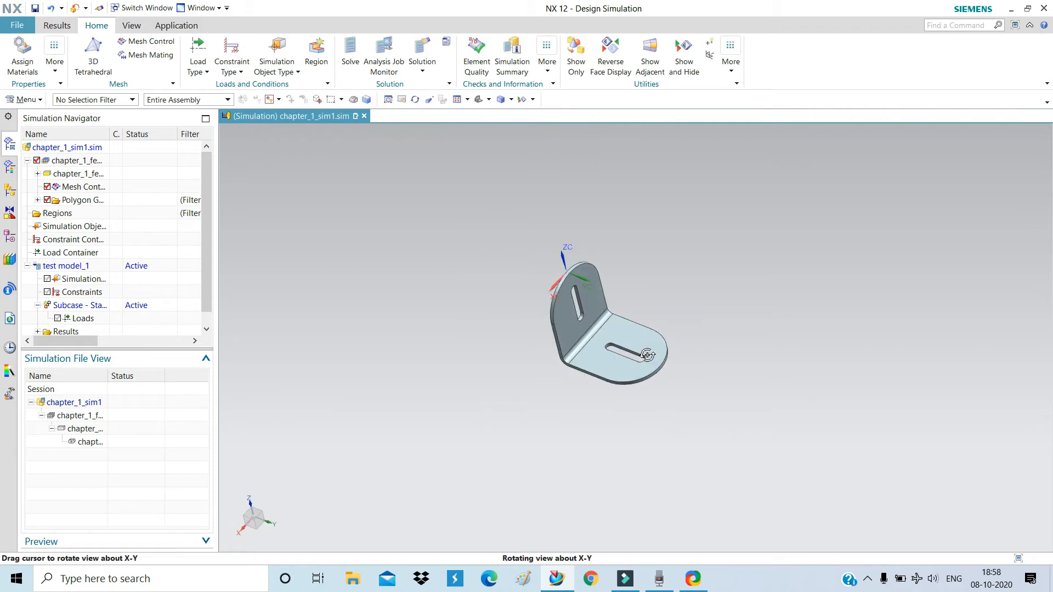
left_click(13, 48)
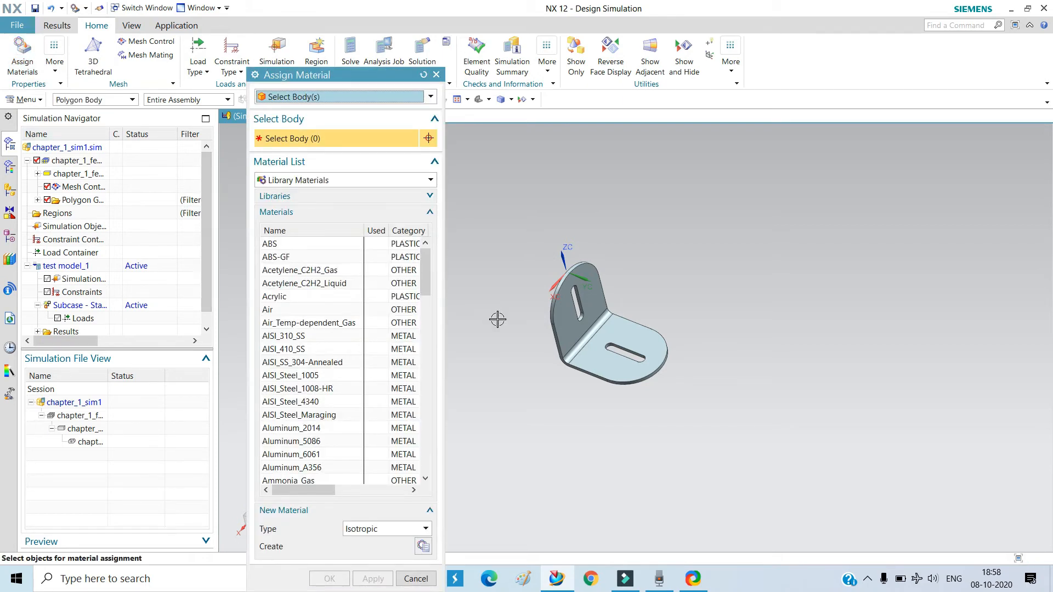
Select the bracket body and pick AISI_310_SS from the library materials.
left_click(609, 355)
scroll(312, 377, "down", 1)
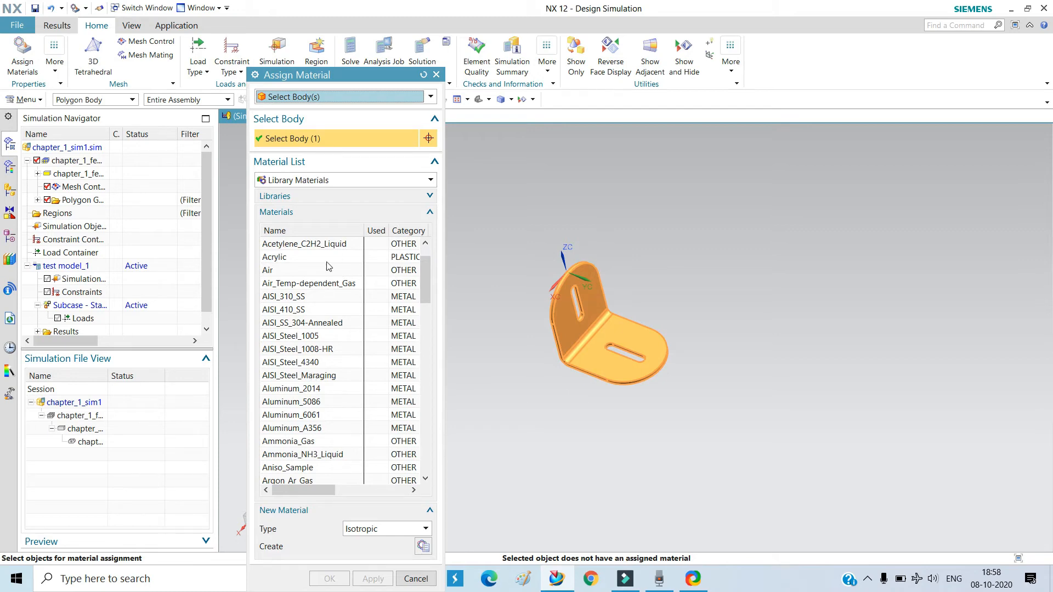
scroll(328, 266, "down", 20)
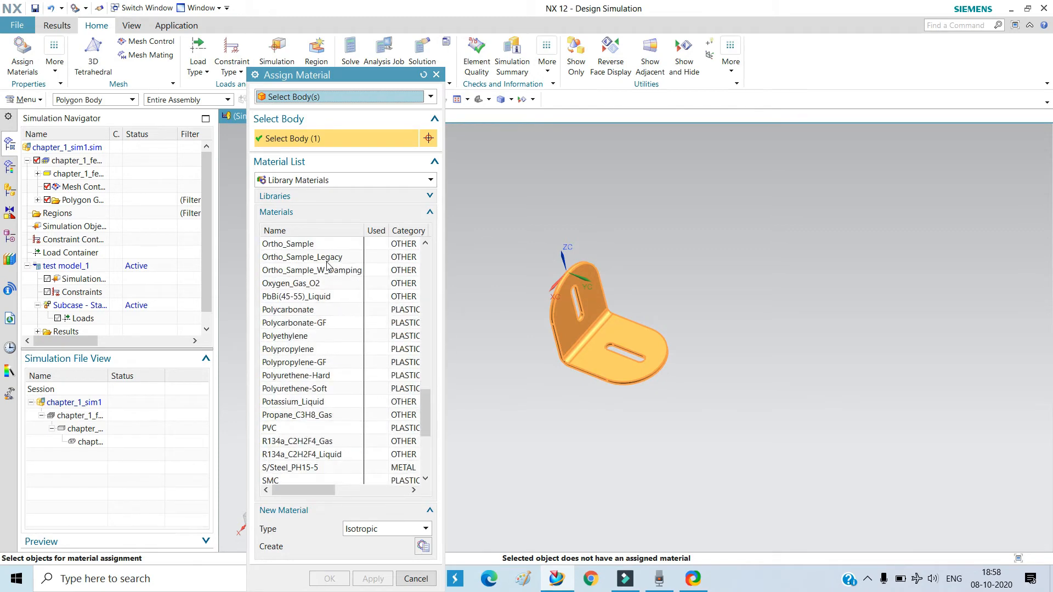
scroll(328, 265, "down", 5)
scroll(327, 266, "up", 20)
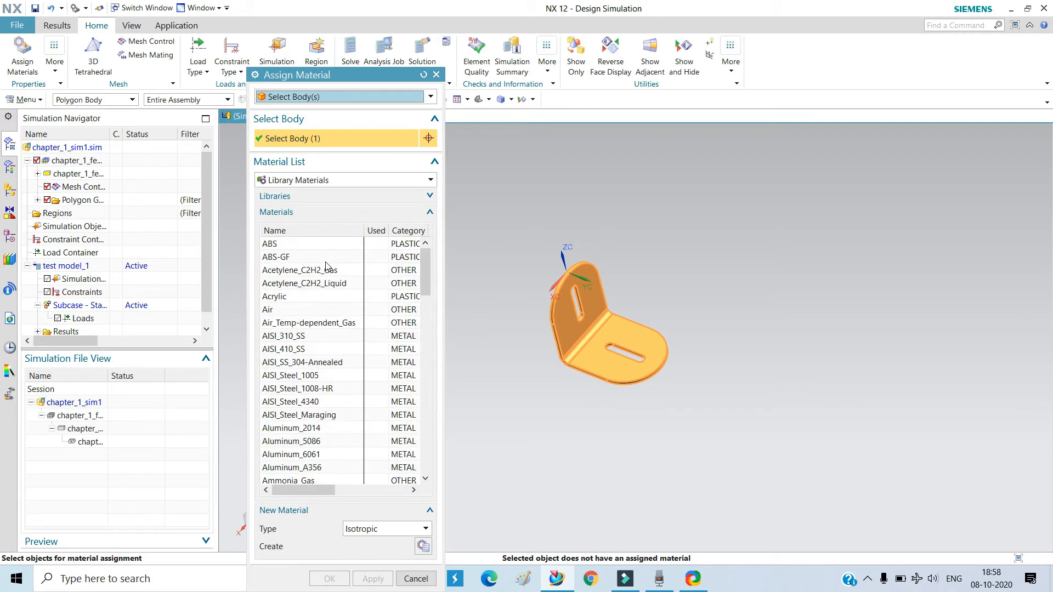
scroll(328, 266, "down", 5)
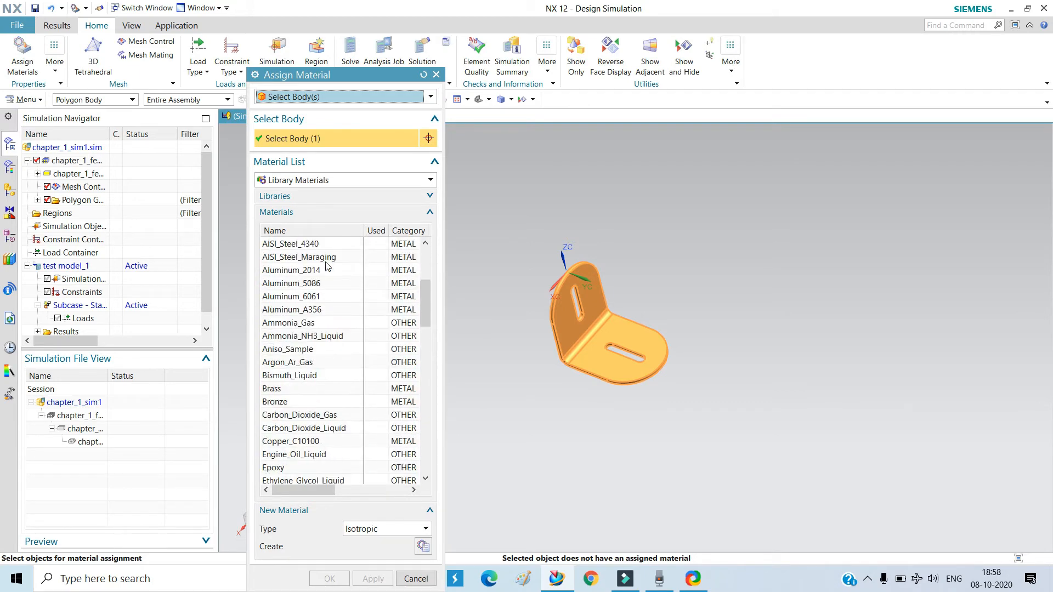
scroll(328, 266, "up", 5)
scroll(327, 266, "down", 2)
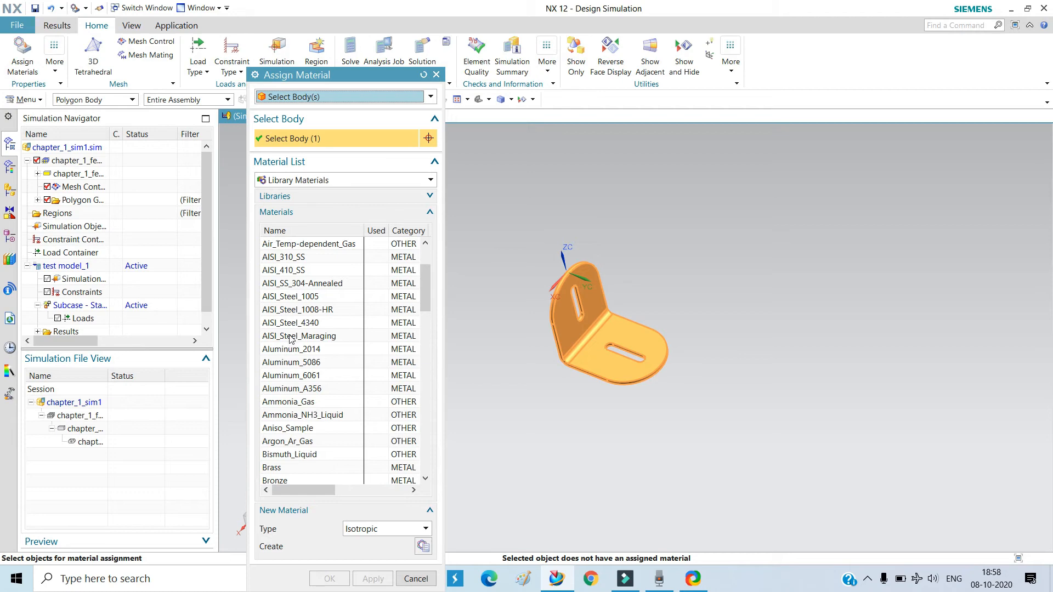
scroll(290, 337, "up", 1)
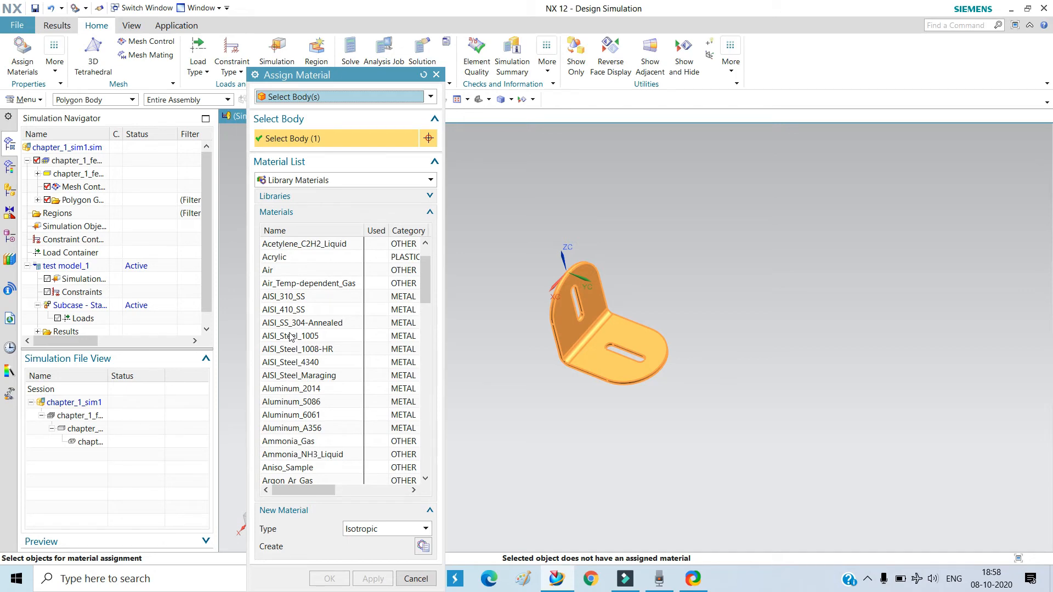
left_click(295, 299)
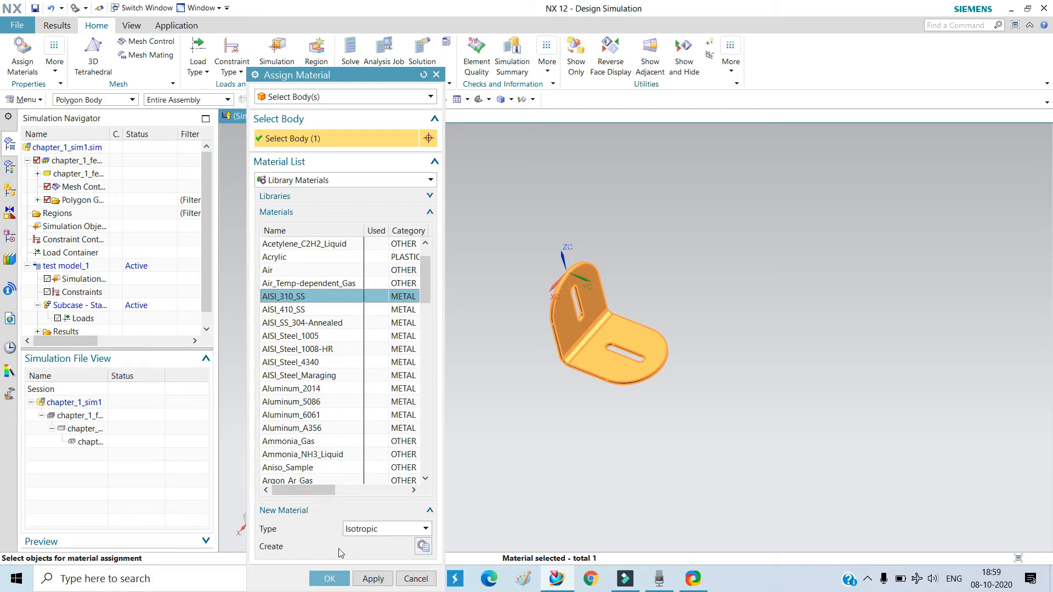
Keep the Isotropic material type and confirm the AISI_310_SS assignment.
left_click(398, 530)
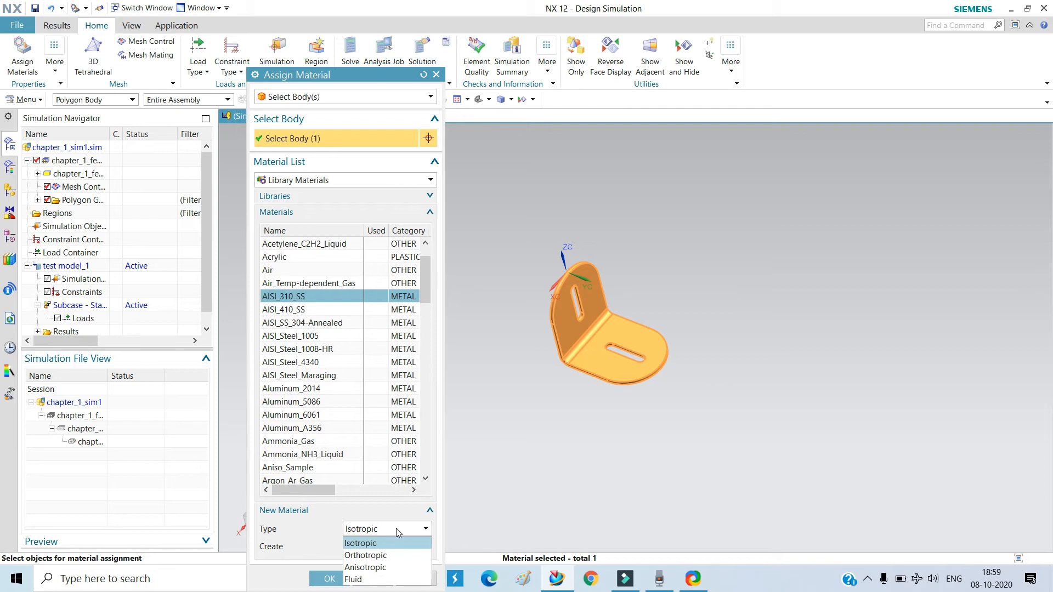
left_click(399, 530)
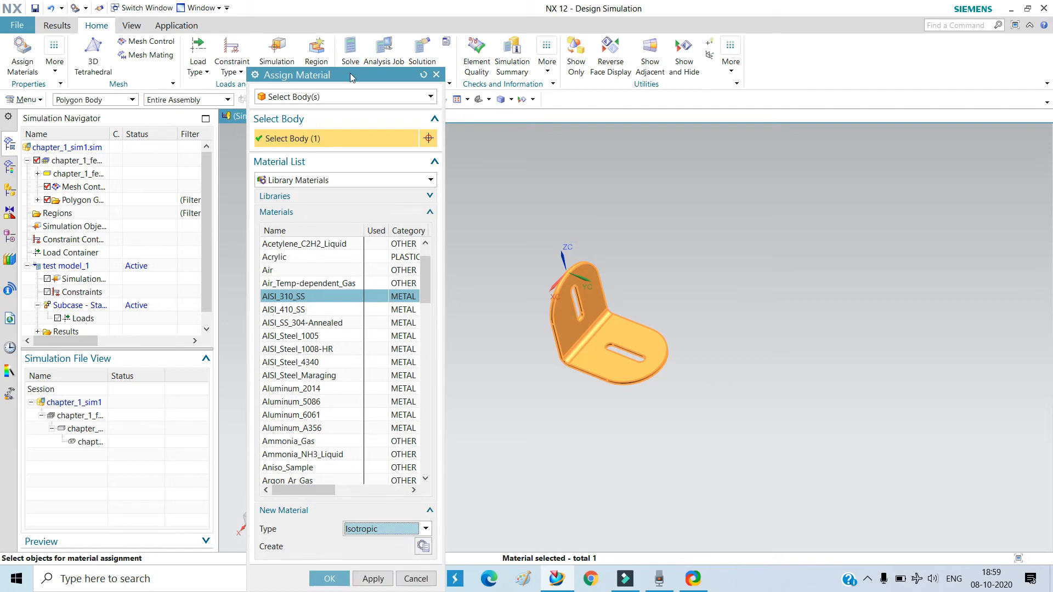
left_click_drag(351, 76, 341, 21)
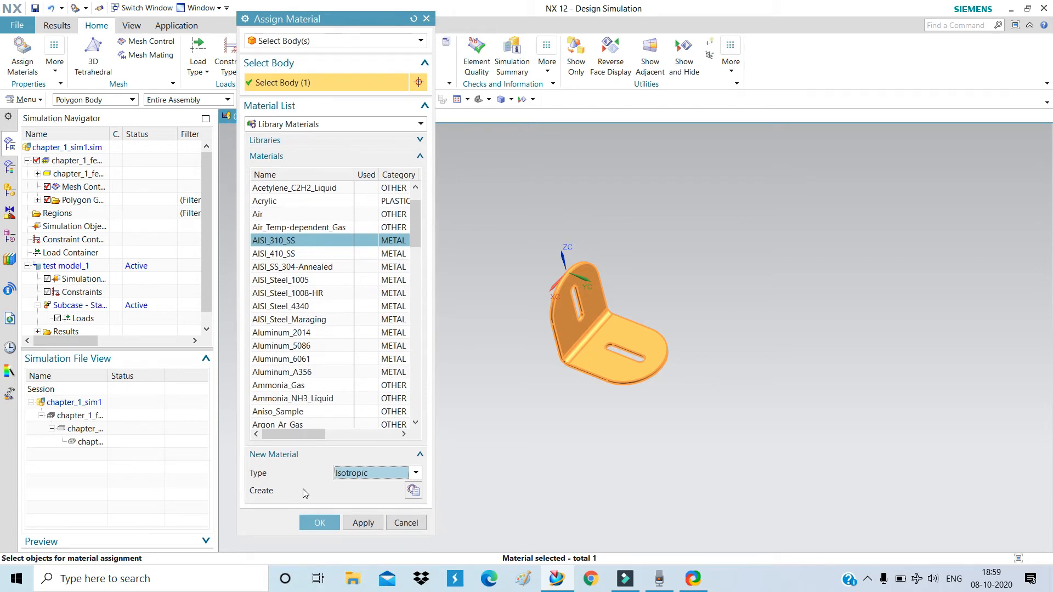
left_click(320, 523)
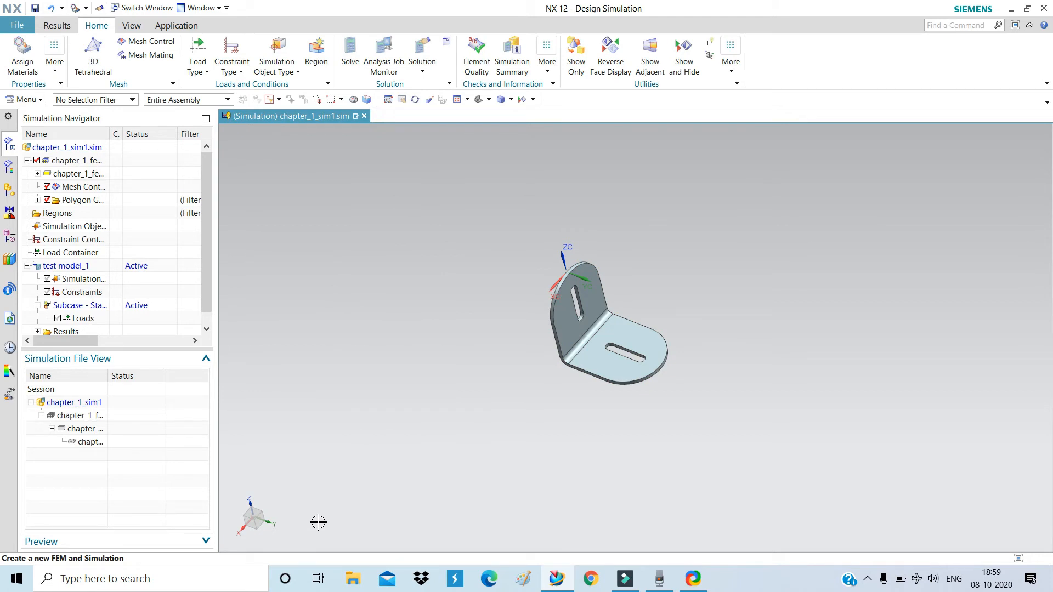
Start a 3D tetrahedral mesh on the bracket body with CTETRA(10) elements, 1 mm size.
scroll(604, 349, "up", 5)
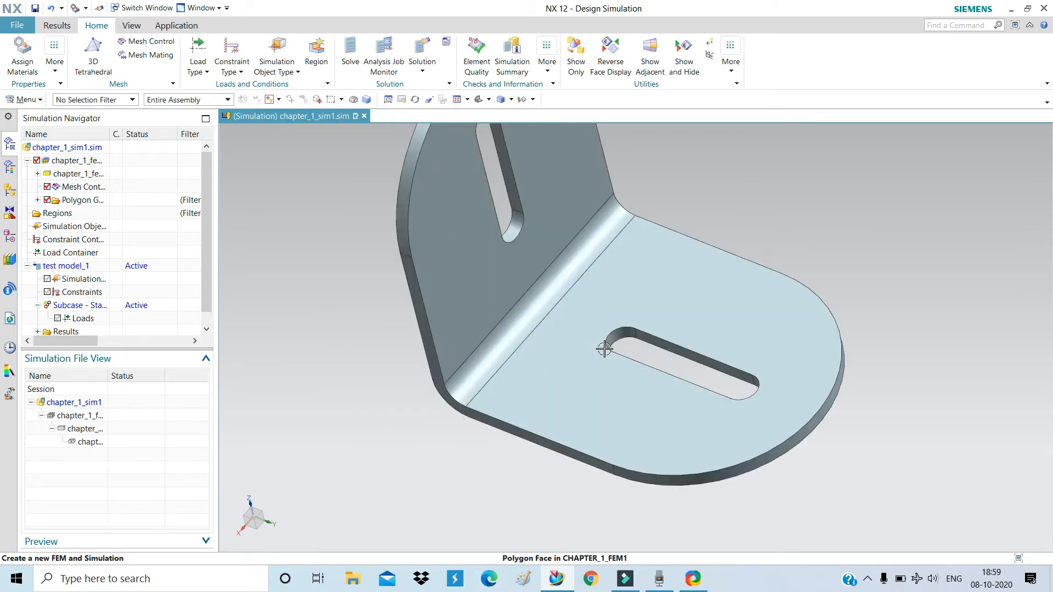
scroll(604, 349, "down", 5)
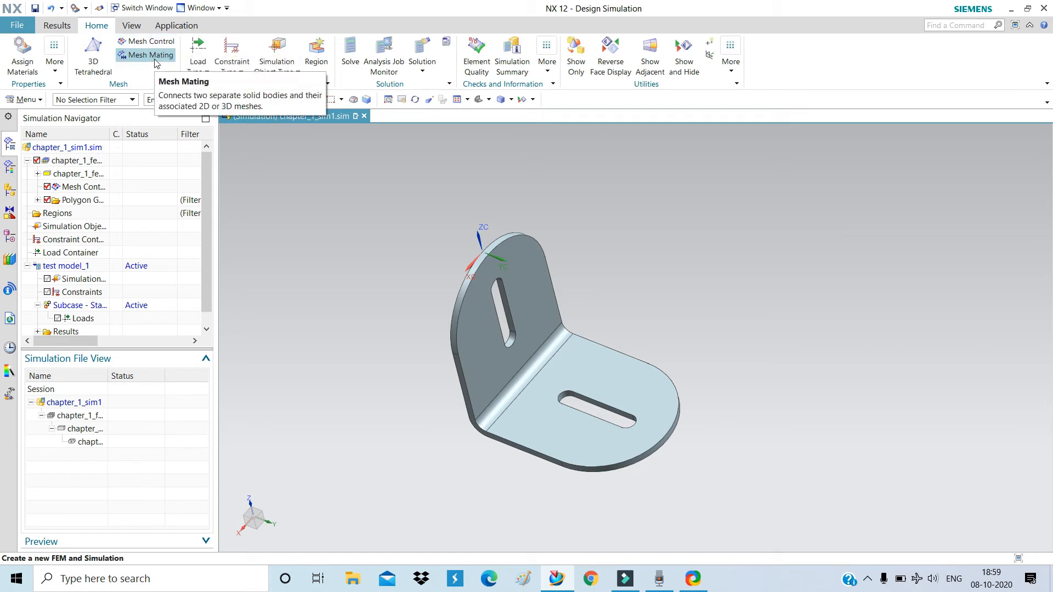
left_click(97, 70)
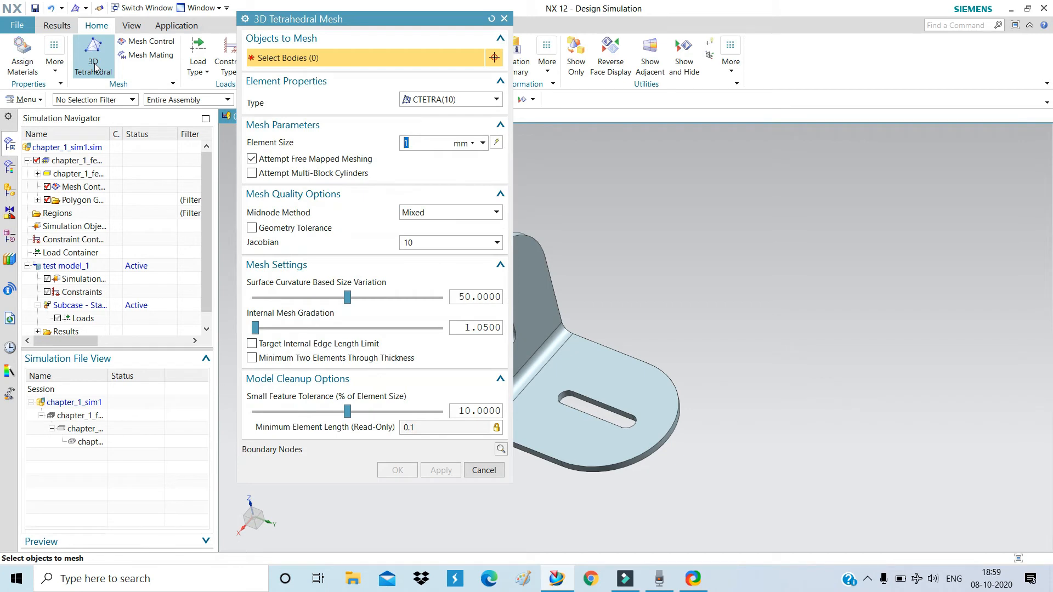
scroll(719, 315, "down", 2)
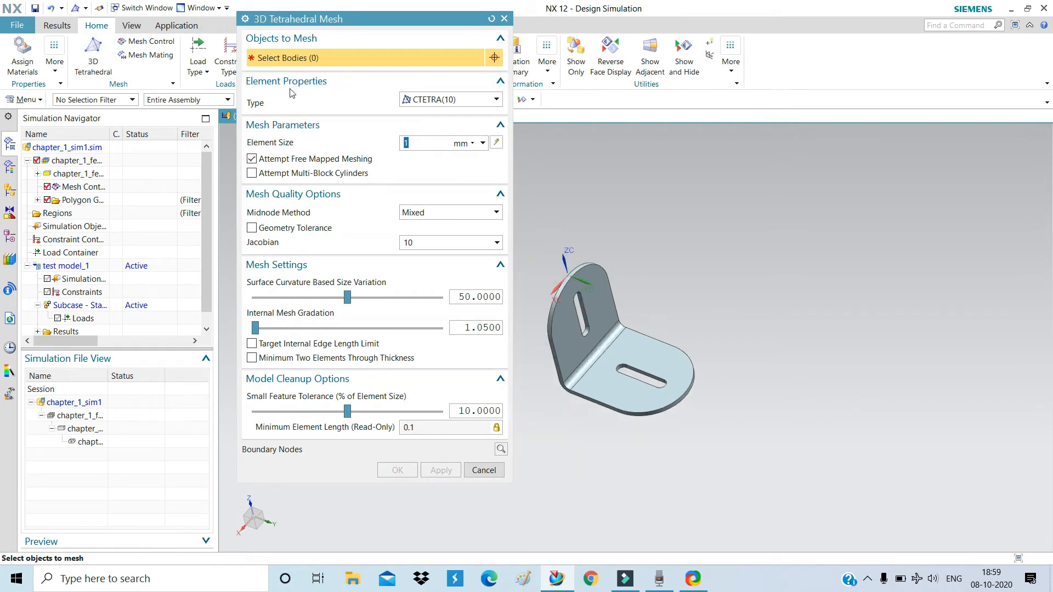
left_click(590, 358)
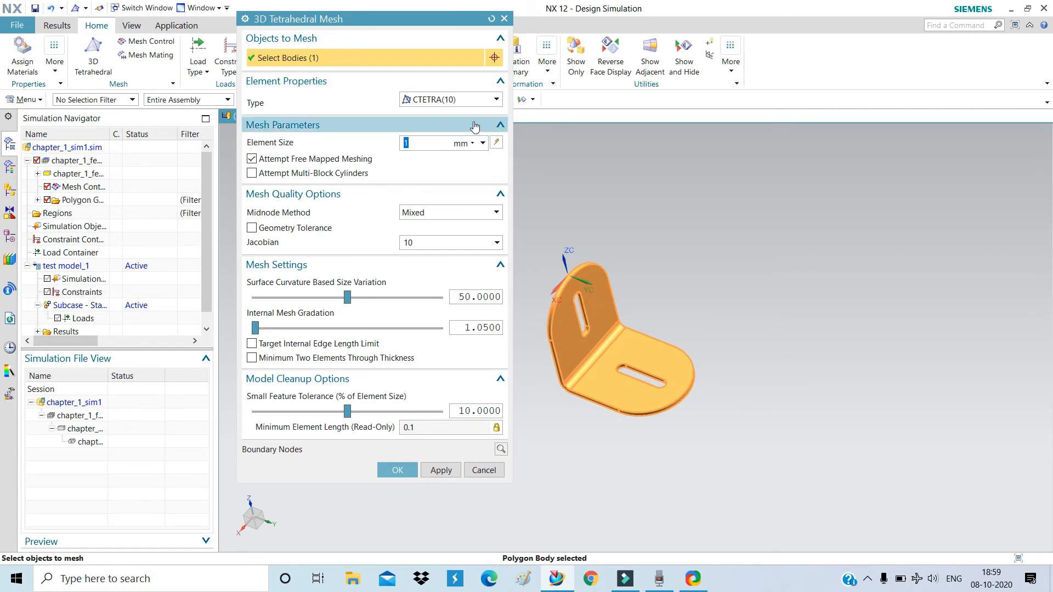
left_click(455, 99)
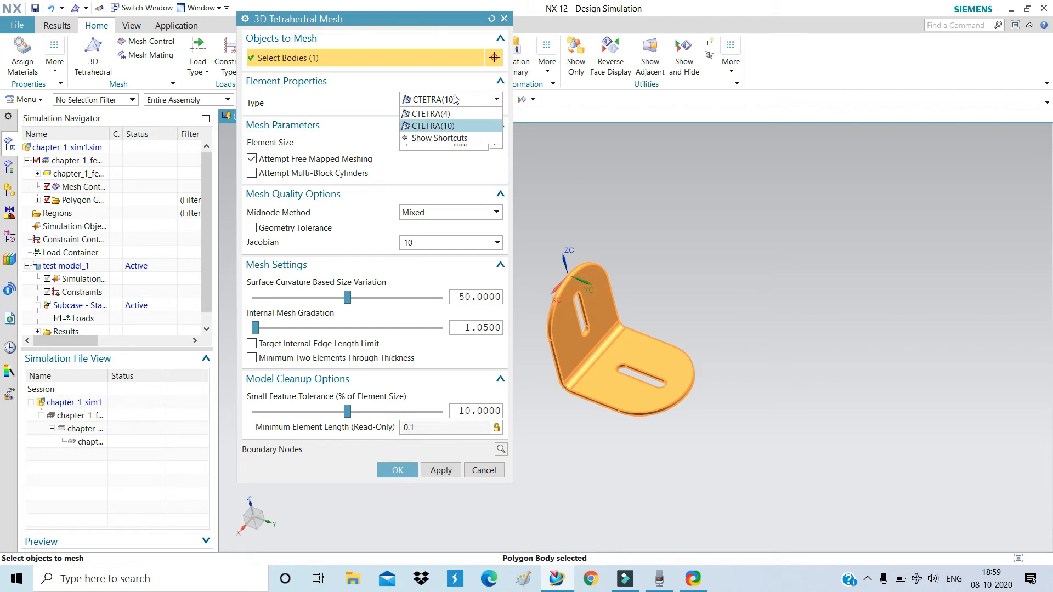
left_click(453, 127)
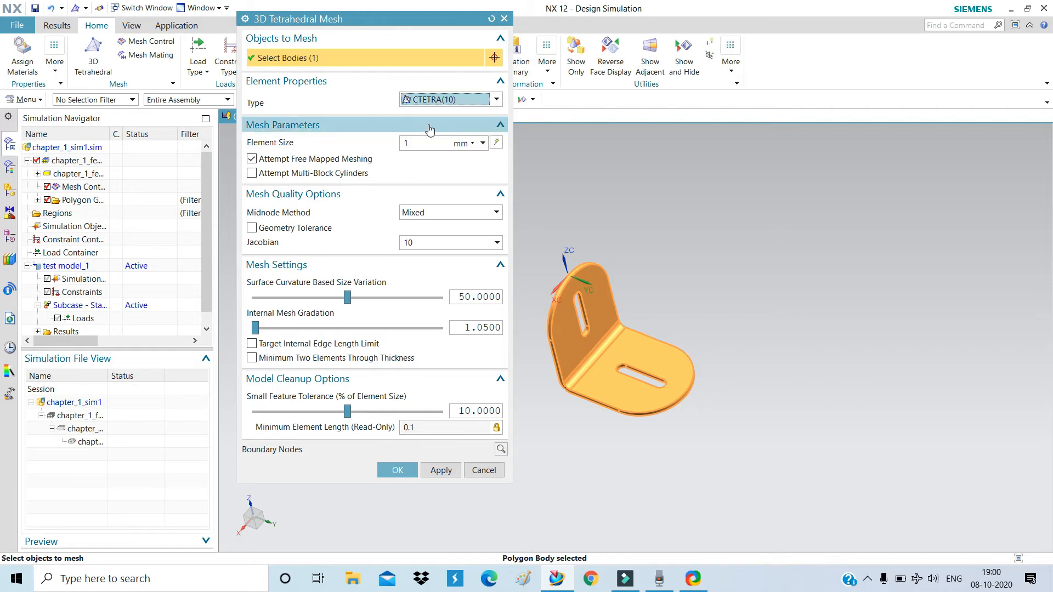
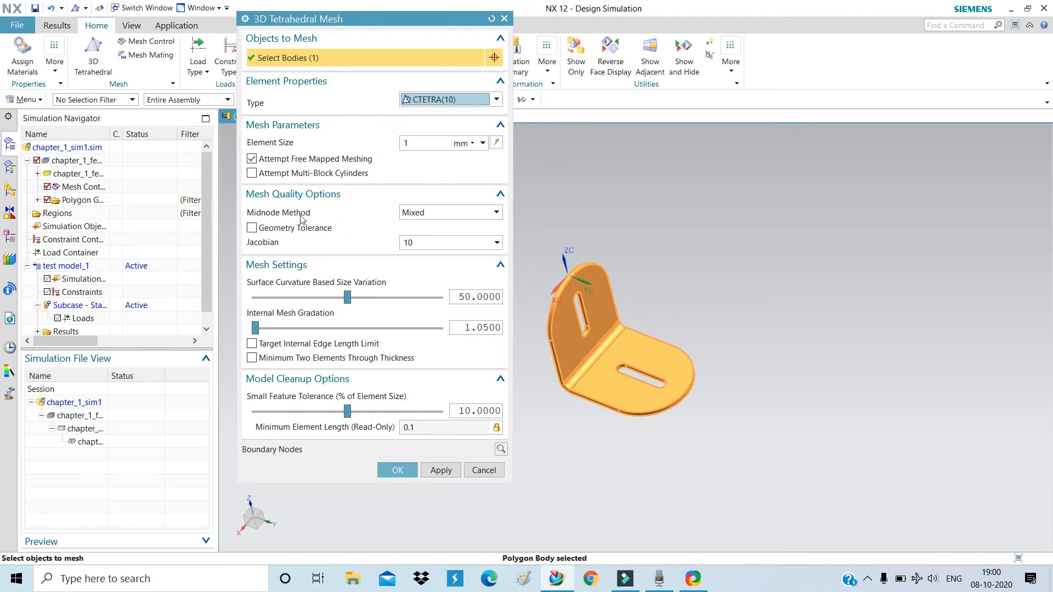
Keep Mixed midnodes and mesh the bracket with 1 mm CTETRA(10) elements (76311 nodes, 43331 elements).
left_click(414, 213)
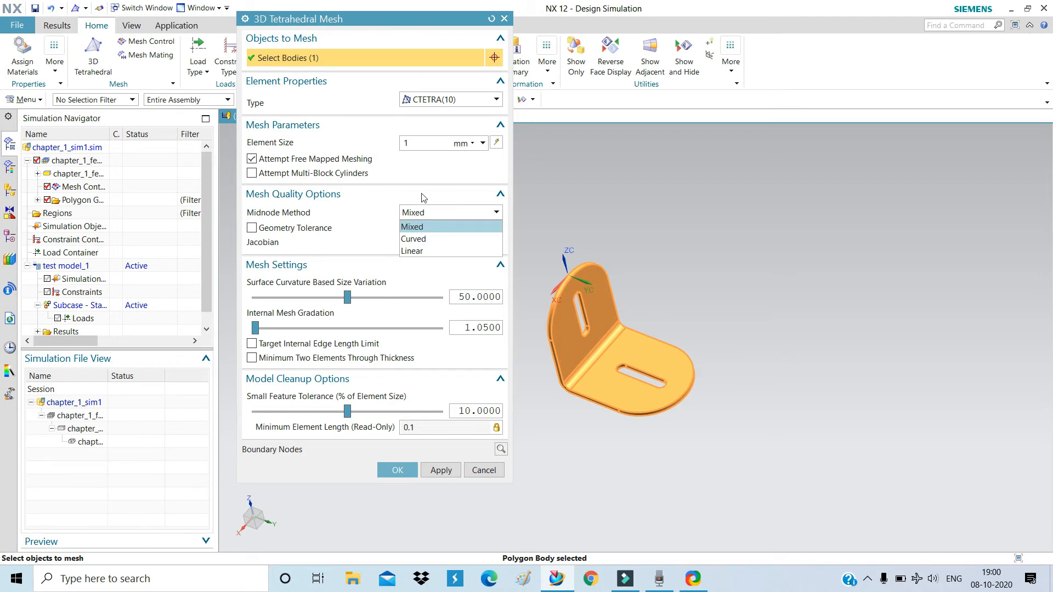
left_click(422, 194)
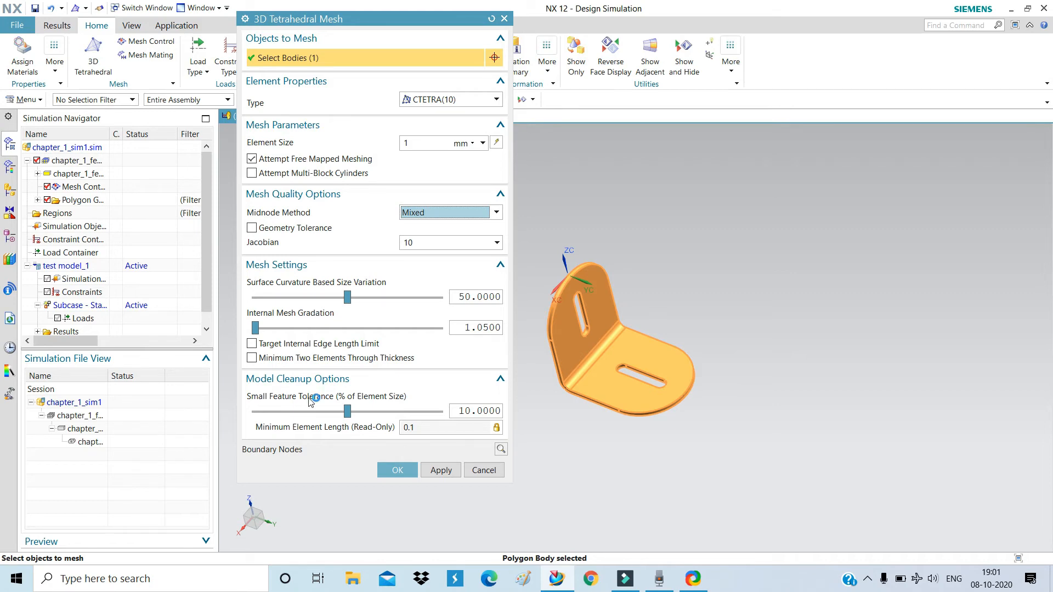
left_click(385, 471)
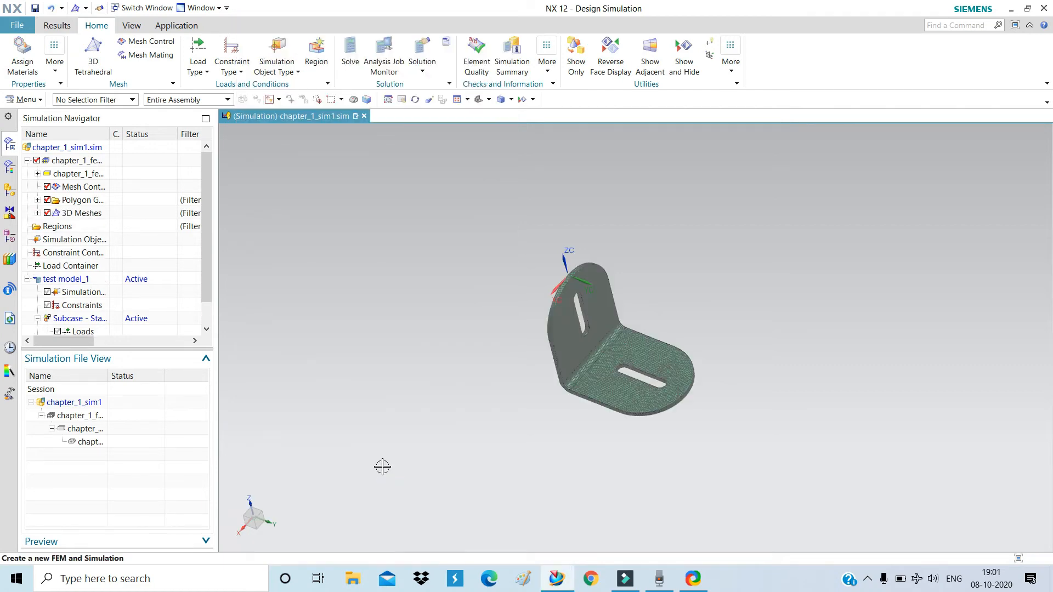
scroll(596, 355, "up", 5)
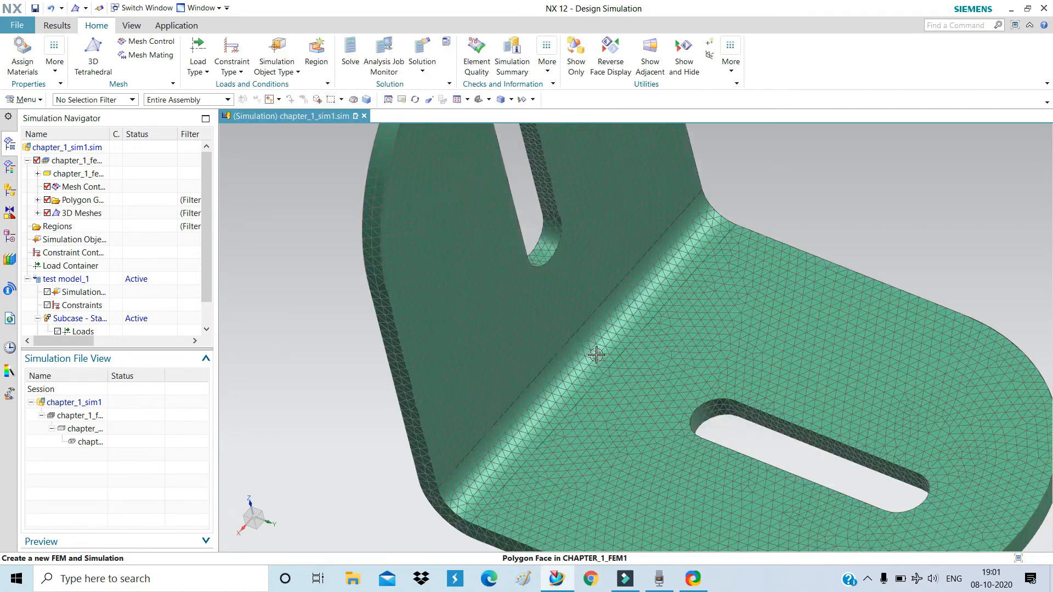
scroll(571, 348, "down", 3)
middle_click_drag(608, 351, 631, 333)
scroll(536, 288, "up", 3)
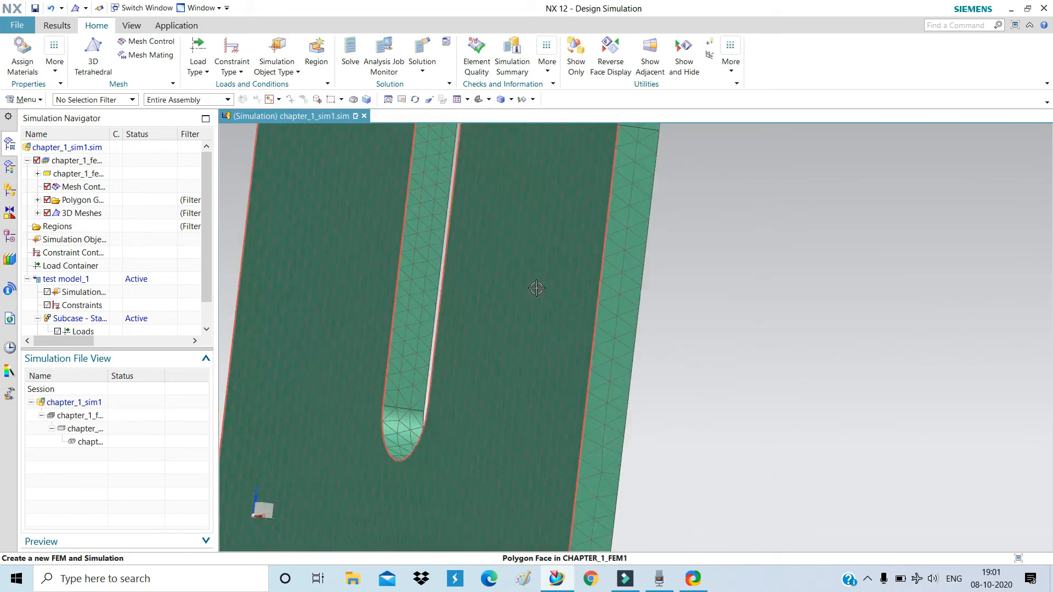
middle_click_drag(536, 288, 494, 313)
scroll(494, 313, "down", 5)
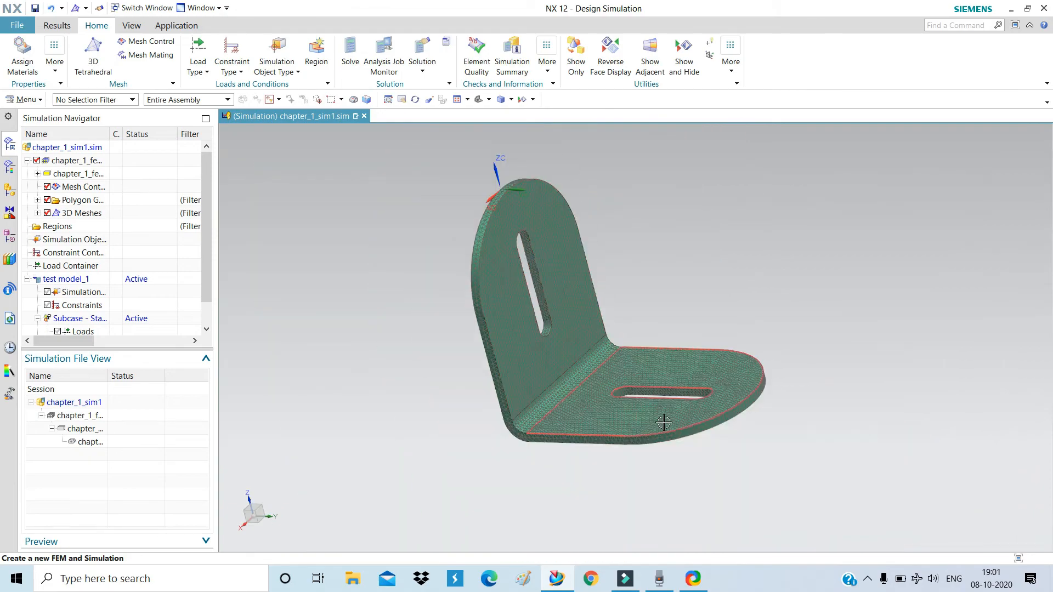
scroll(663, 422, "up", 6)
middle_click_drag(594, 363, 625, 400)
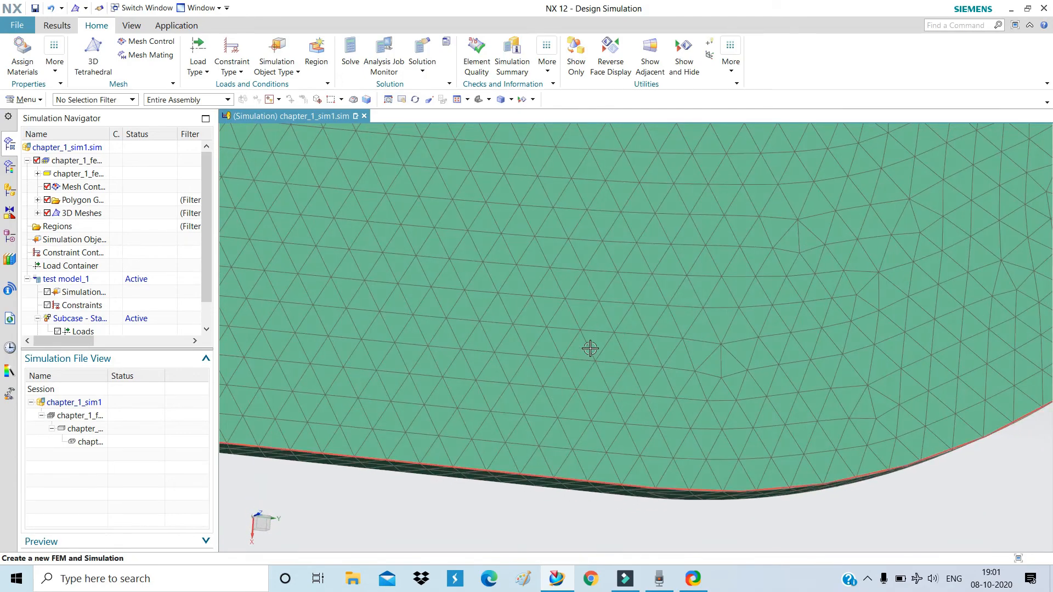
scroll(609, 384, "down", 6)
scroll(713, 291, "up", 6)
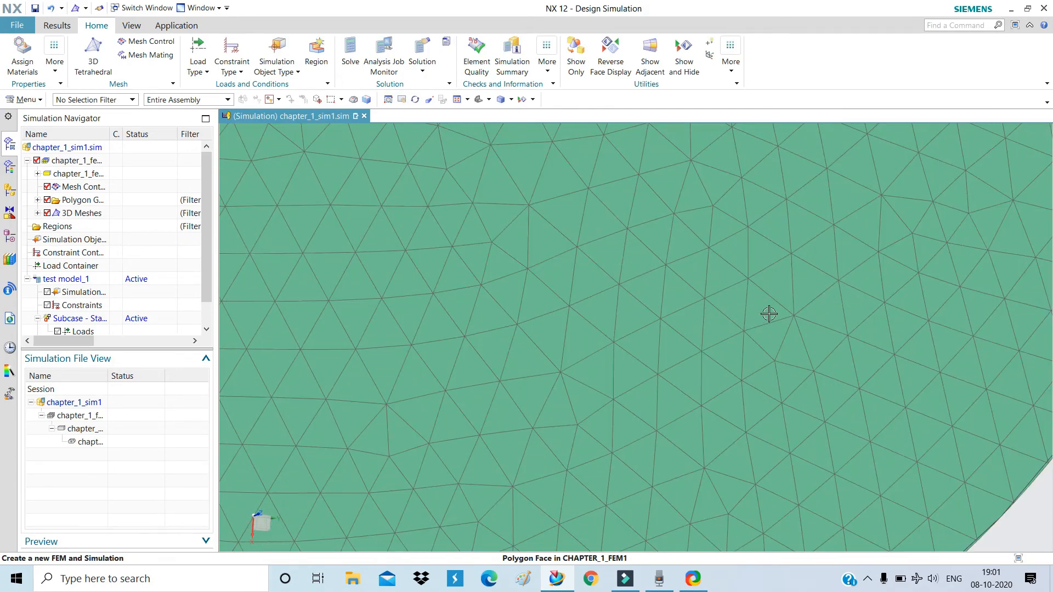
scroll(731, 383, "down", 6)
middle_click_drag(553, 294, 583, 345)
scroll(653, 334, "up", 6)
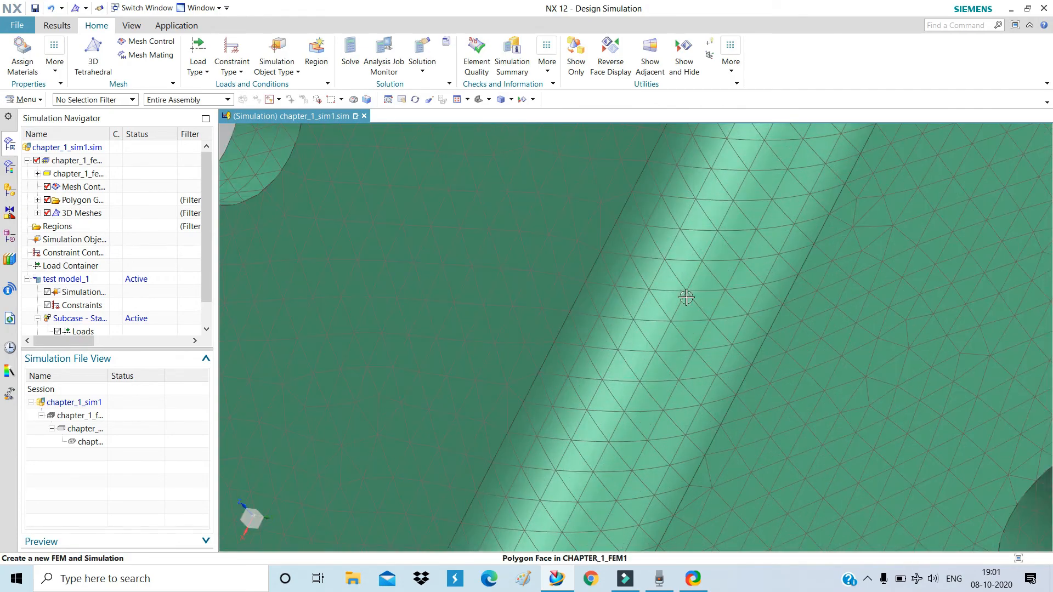
scroll(604, 390, "down", 8)
mouse_move(637, 383)
middle_mouse_down()
mouse_move(664, 355)
mouse_move(672, 362)
mouse_move(635, 371)
mouse_move(637, 363)
middle_mouse_up()
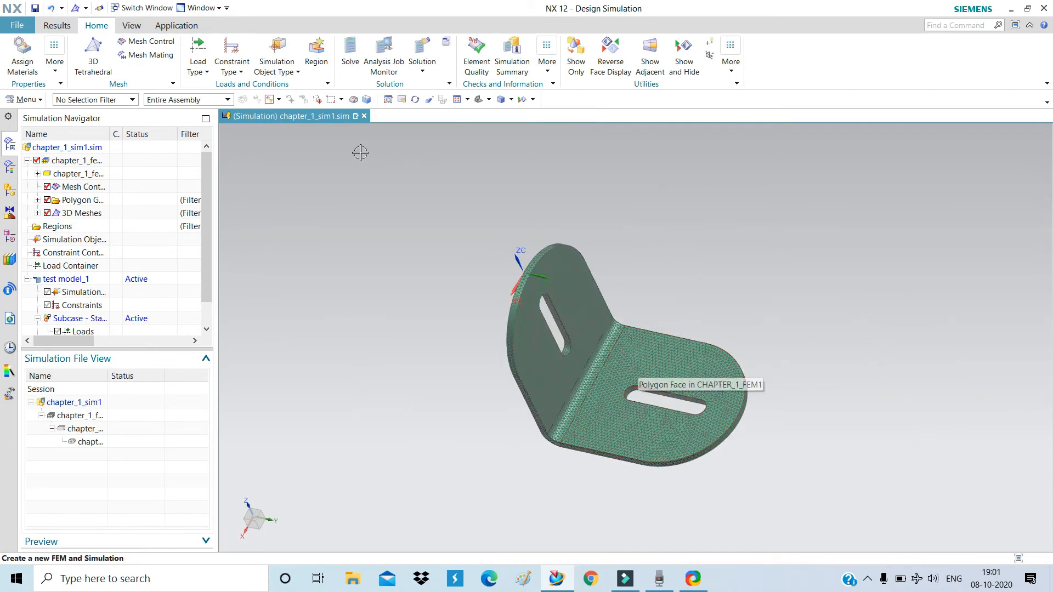
middle_click_drag(590, 327, 635, 282)
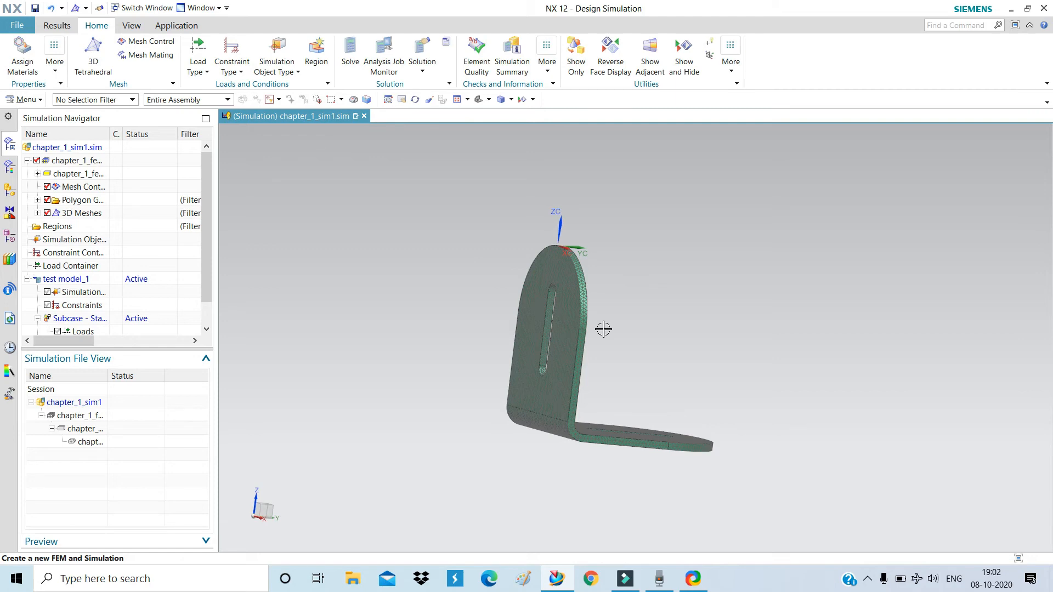
middle_click_drag(644, 355, 616, 361)
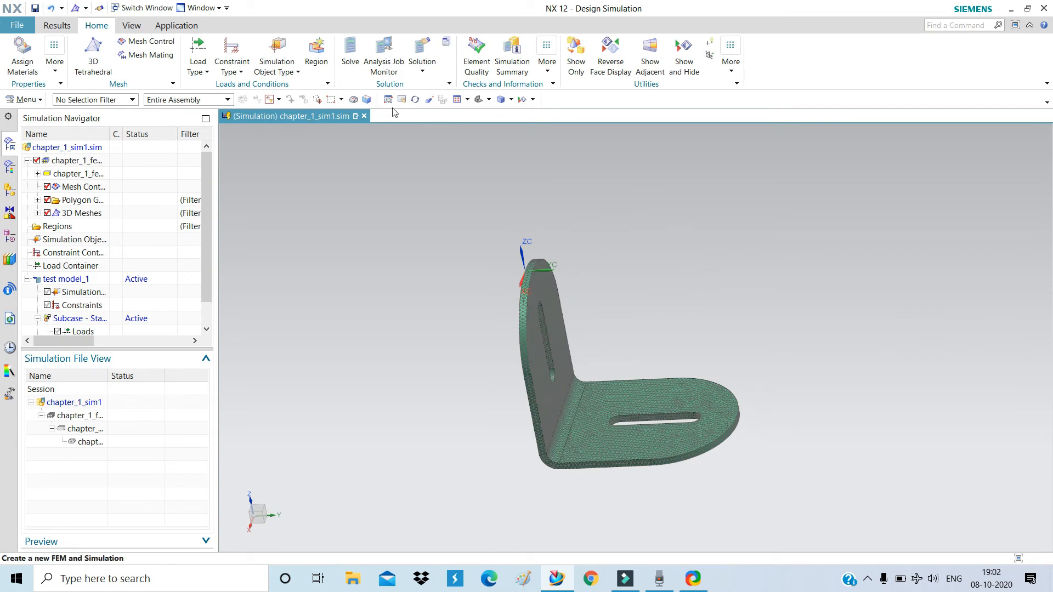
Apply a Fixed Constraint to the outer edge face of the bracket's upright leg.
left_click(230, 79)
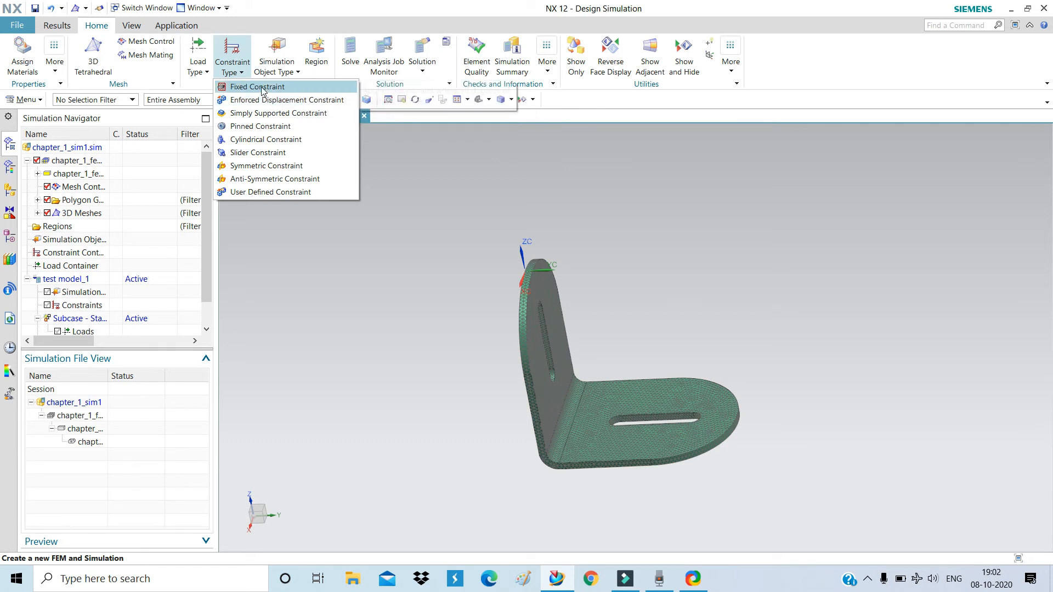
left_click(262, 90)
middle_click_drag(431, 339, 472, 345)
left_click(528, 350)
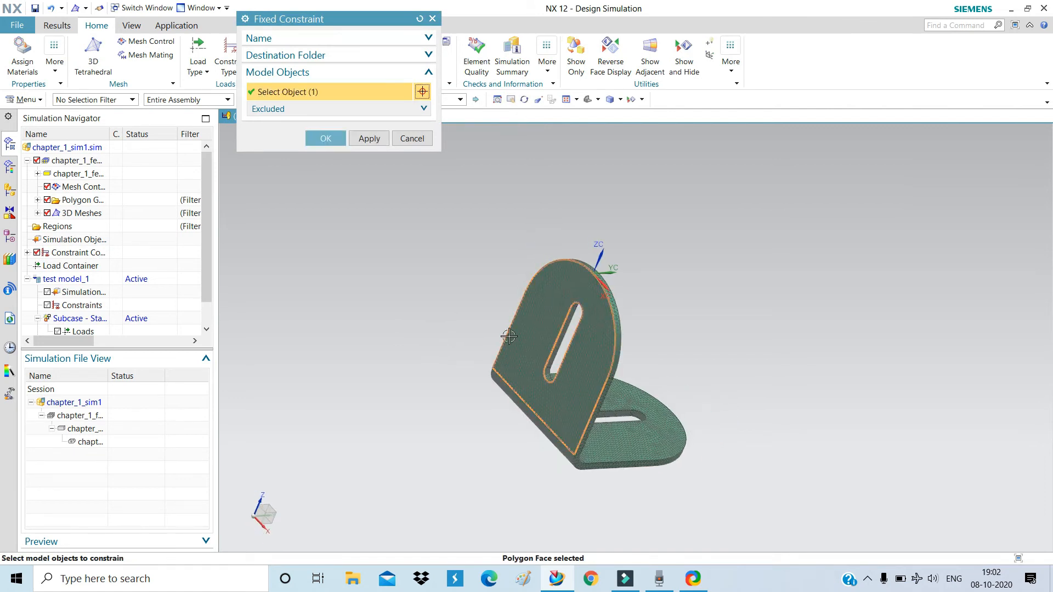
middle_click_drag(442, 289, 355, 174)
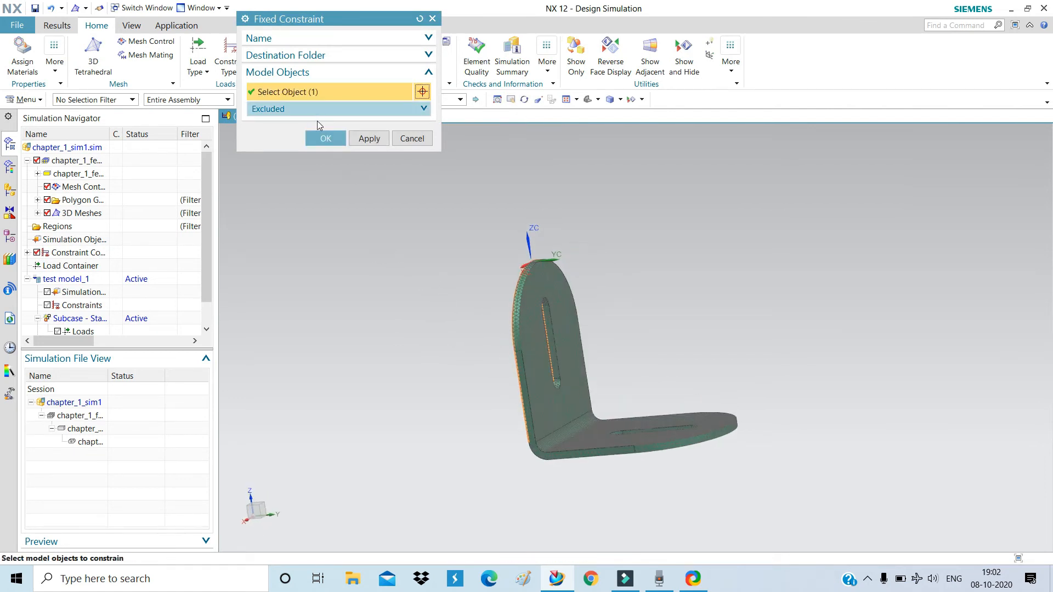
left_click(326, 138)
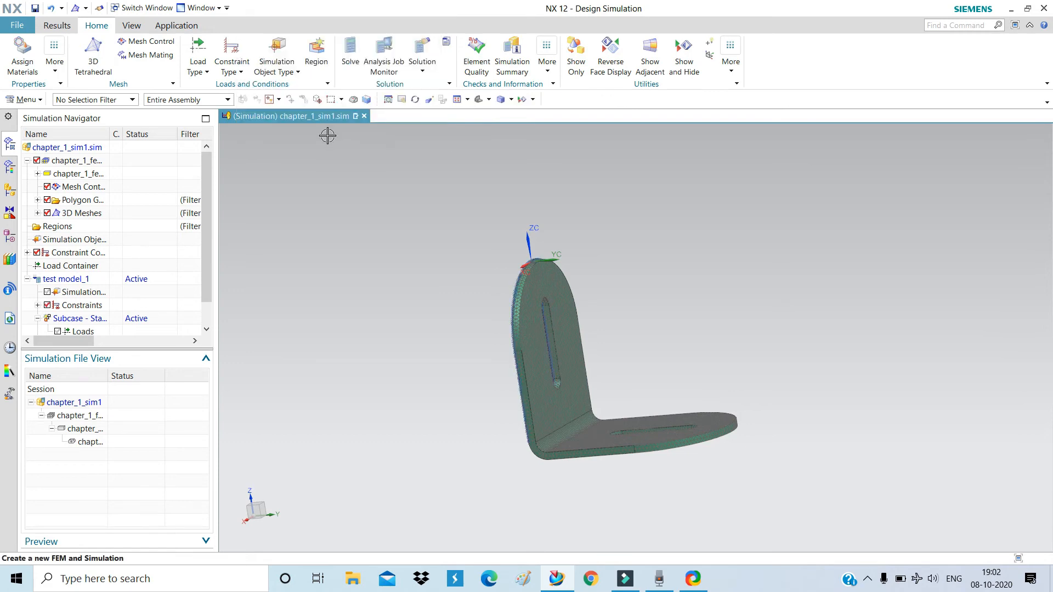
Zoom and orbit around the bracket to check the Fixed(1) constraint on the upright leg.
scroll(365, 264, "down", 3)
middle_click_drag(513, 317, 516, 266)
scroll(450, 267, "up", 2)
scroll(450, 267, "up", 4)
scroll(519, 267, "up", 5)
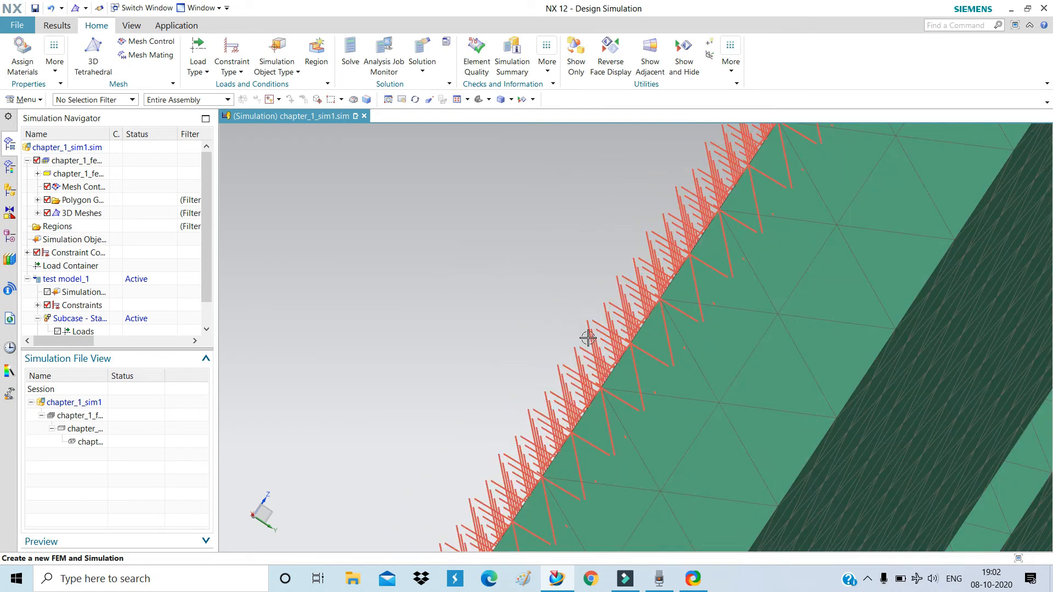
scroll(635, 350, "down", 6)
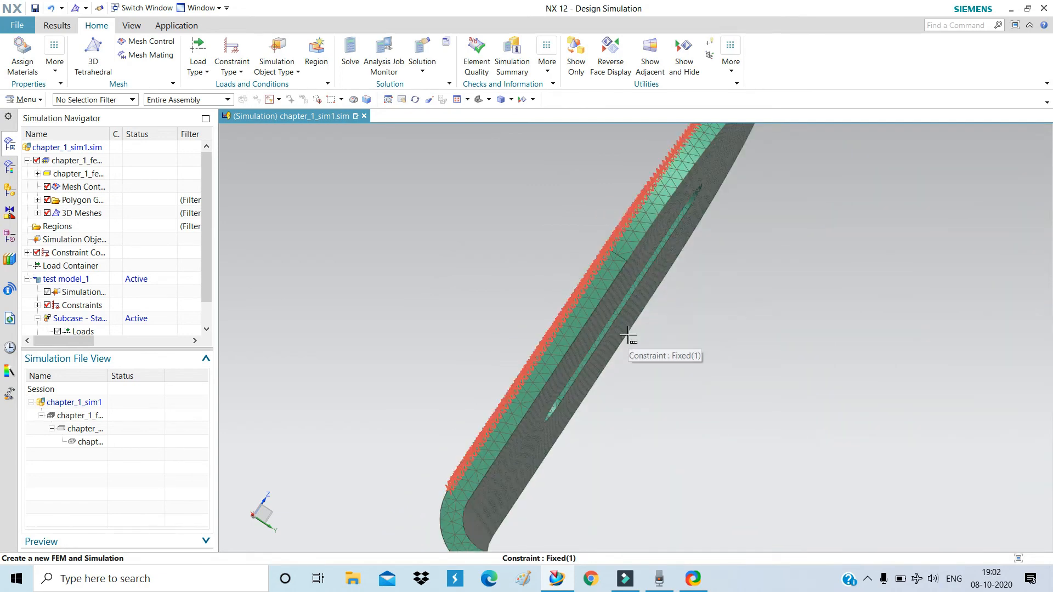
mouse_move(629, 335)
middle_mouse_down()
mouse_move(508, 327)
mouse_move(637, 332)
mouse_move(601, 355)
mouse_move(614, 329)
middle_mouse_up()
scroll(407, 256, "down", 2)
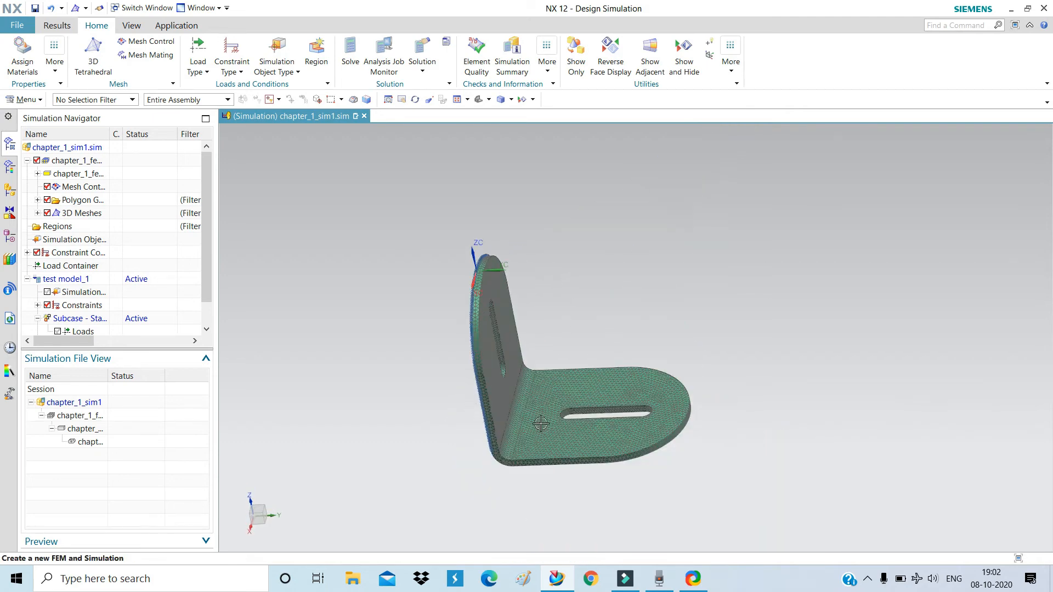
scroll(548, 422, "up", 3)
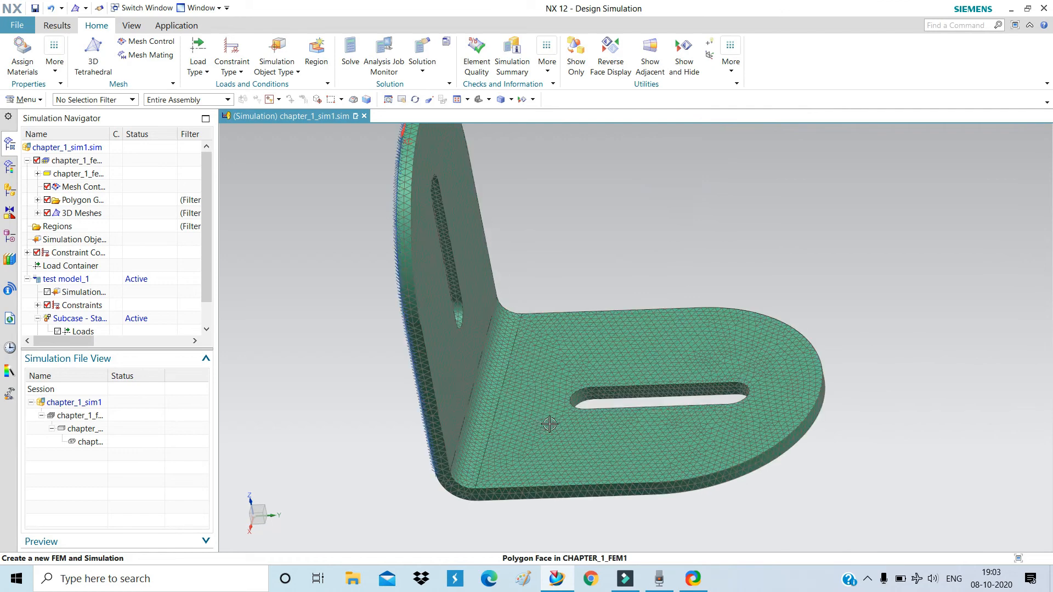
Start a 1 N Force on the horizontal leg's top face, directed along the Z-axis.
left_click(196, 74)
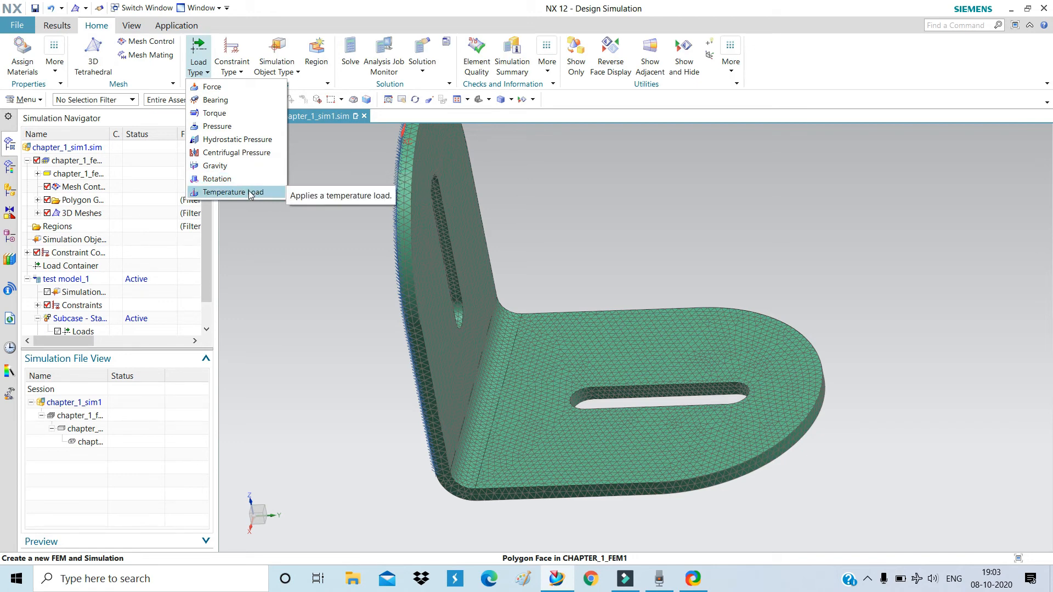
left_click(226, 87)
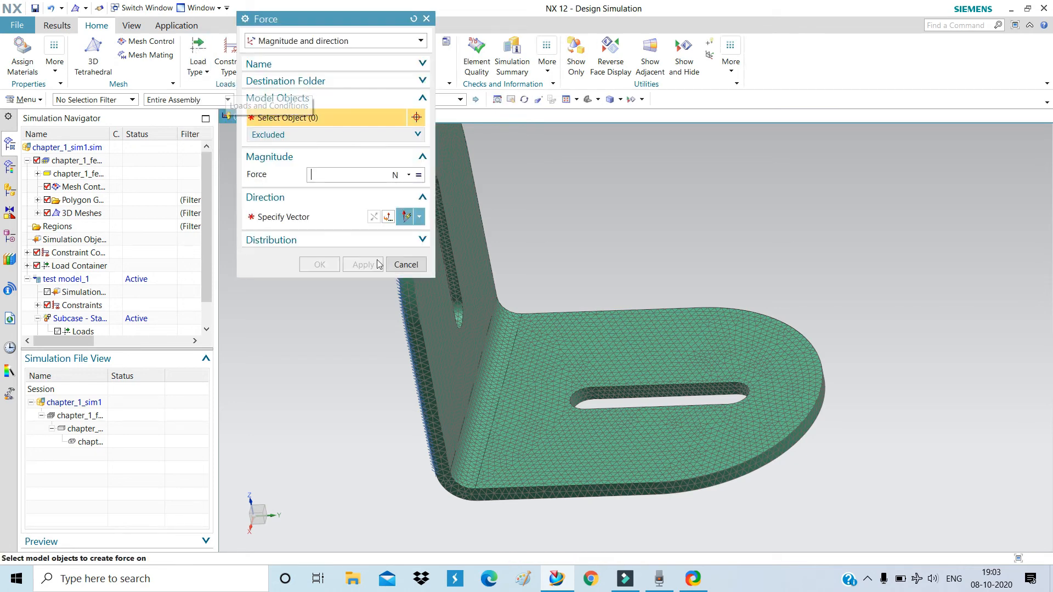
left_click(576, 355)
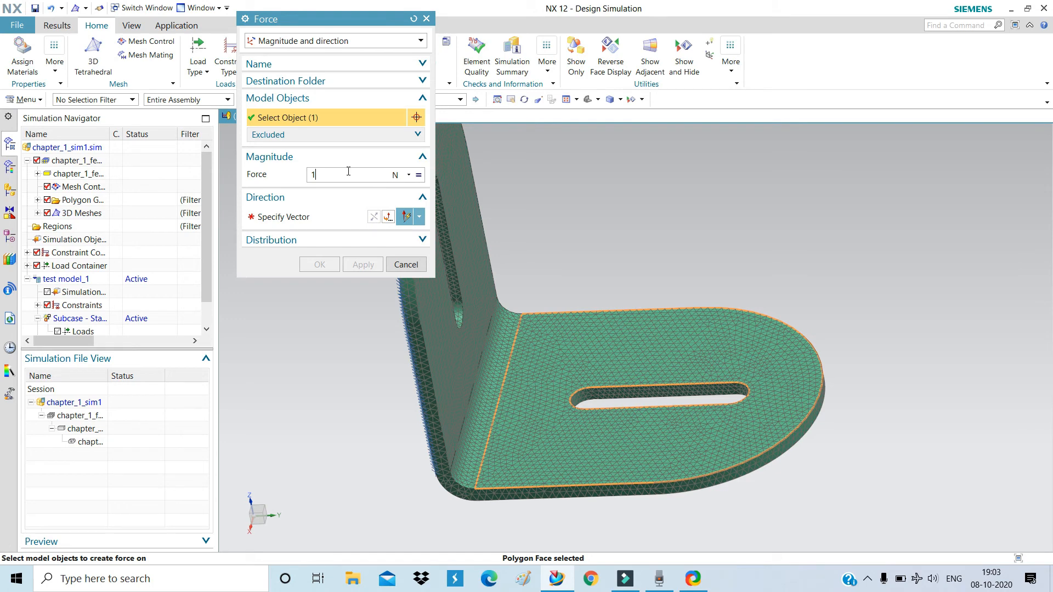
left_click(295, 216)
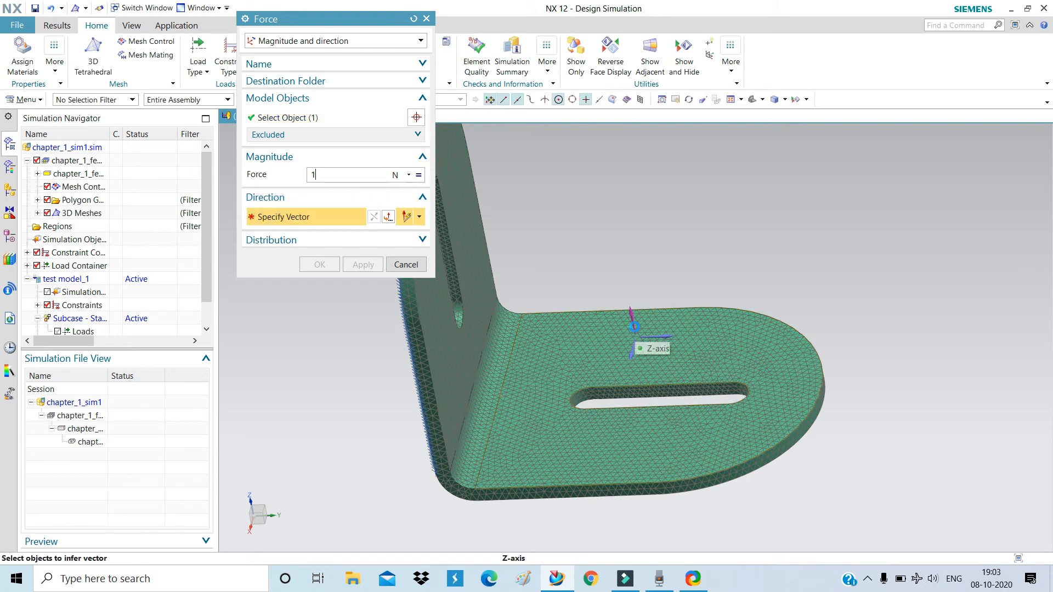
left_click(634, 327)
scroll(790, 457, "down", 3)
scroll(612, 294, "up", 4)
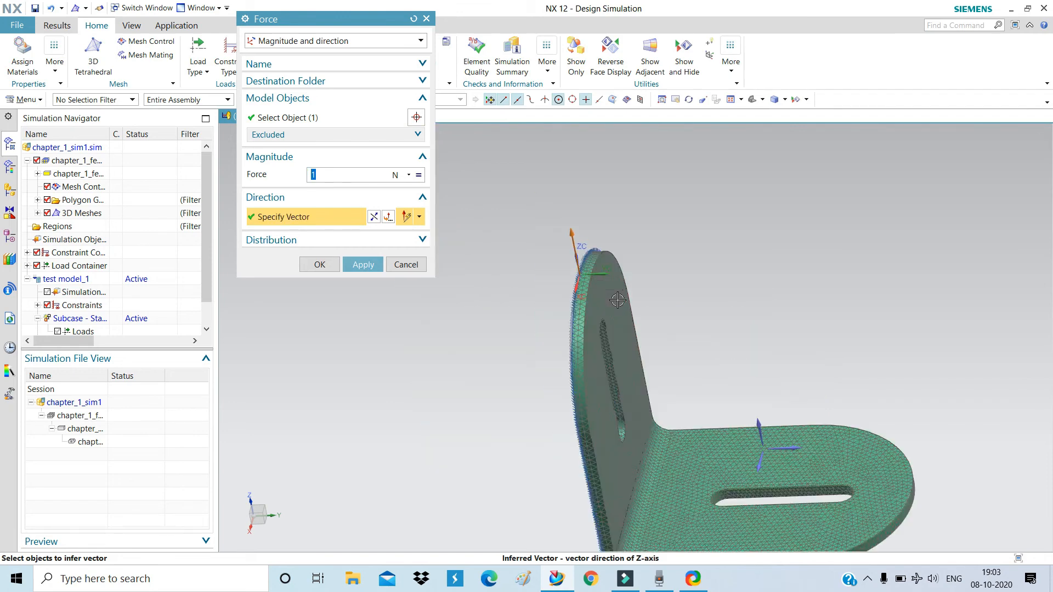
scroll(691, 287, "down", 3)
middle_click_drag(691, 287, 670, 239)
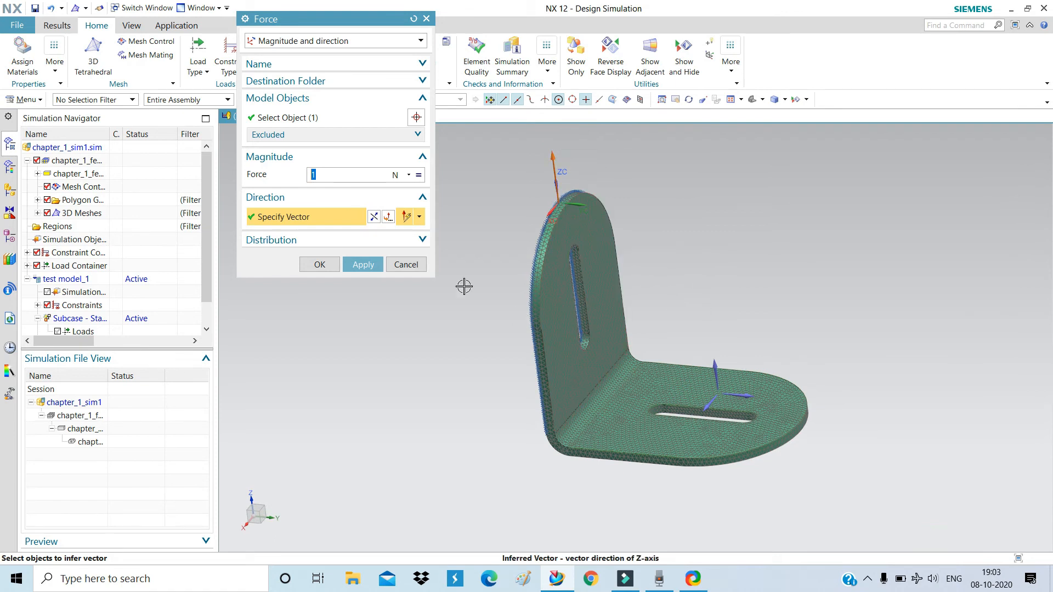
Reverse the force to point downward, apply it, and close the Force dialog.
left_click(373, 217)
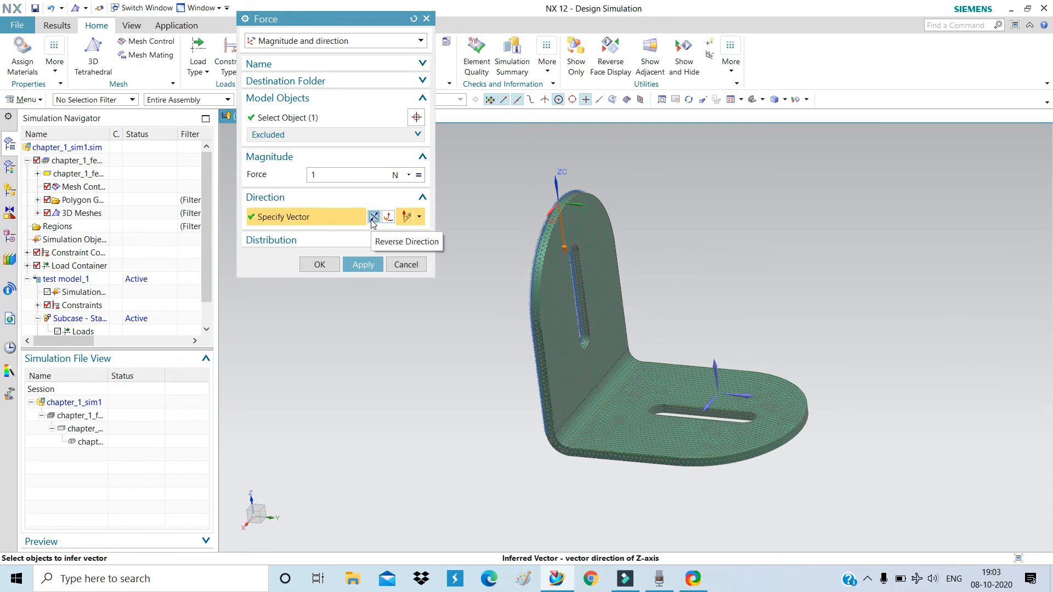
left_click(355, 264)
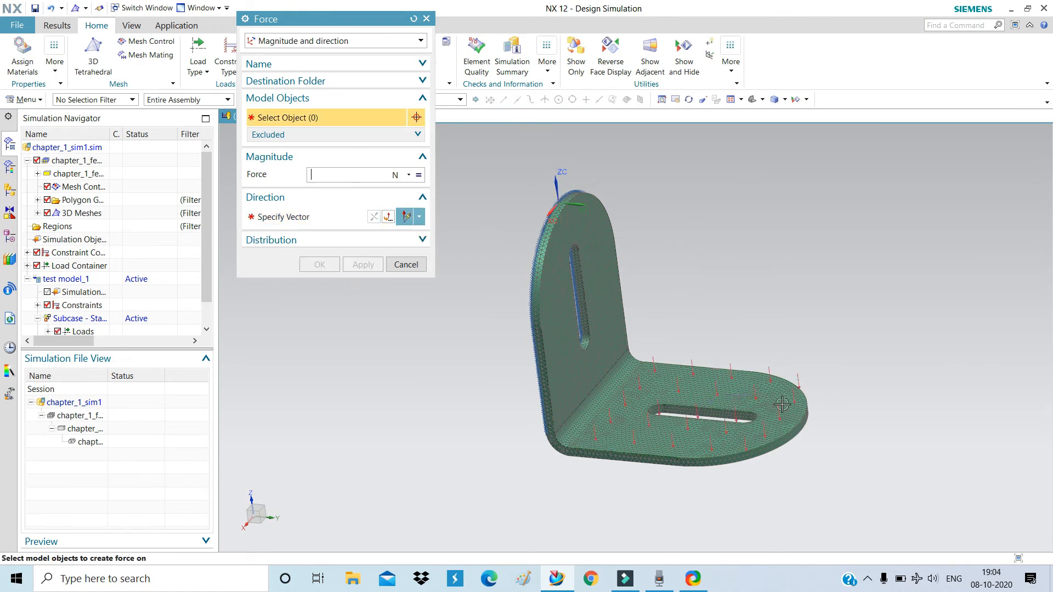
middle_click_drag(649, 470, 757, 384)
scroll(653, 430, "up", 5)
scroll(637, 432, "down", 2)
left_click(405, 265)
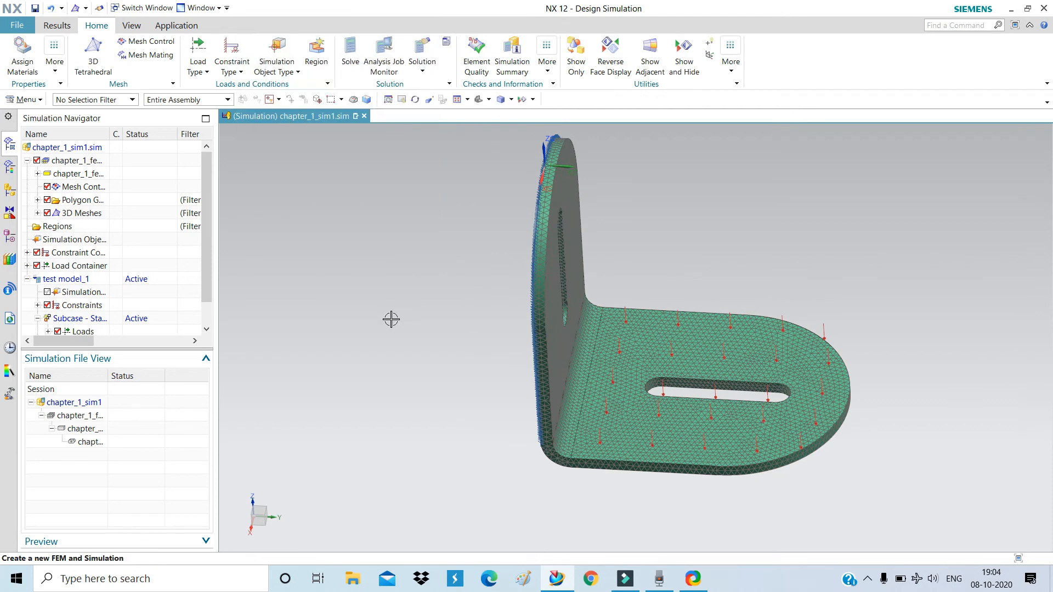
Orbit and zoom around the fixed, loaded bracket, then show the Solution dropdown choices.
scroll(416, 343, "down", 3)
middle_click_drag(599, 301, 592, 263)
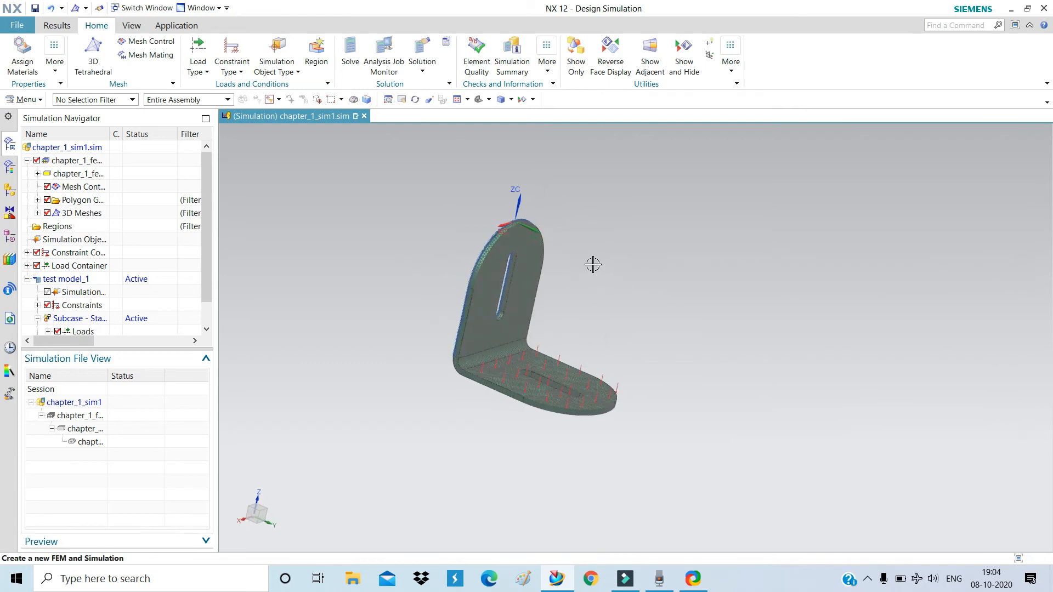
scroll(538, 474, "up", 5)
scroll(538, 474, "down", 5)
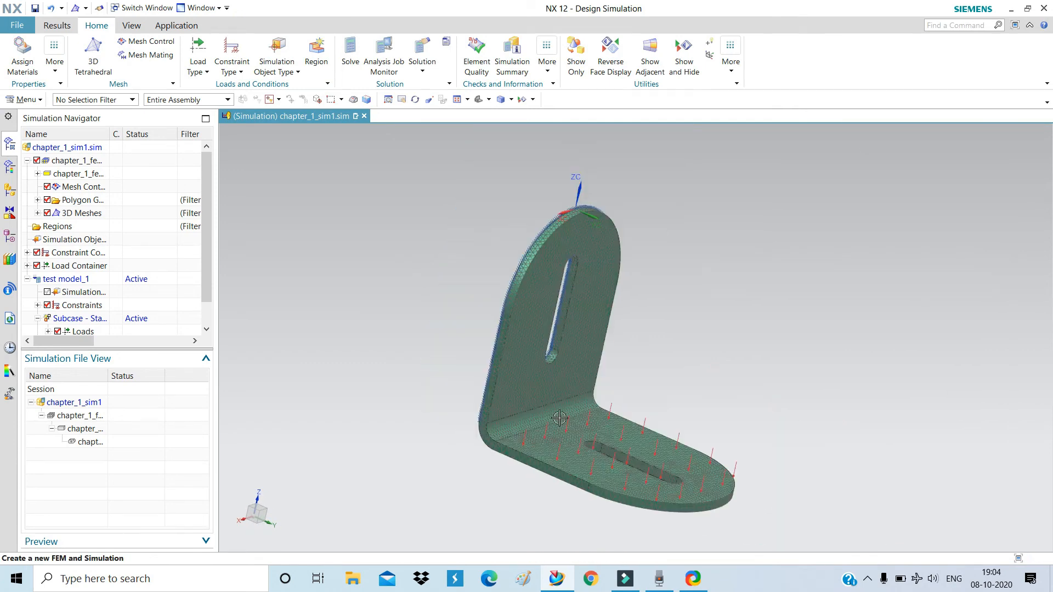
middle_click_drag(641, 362, 598, 359)
scroll(596, 358, "down", 2)
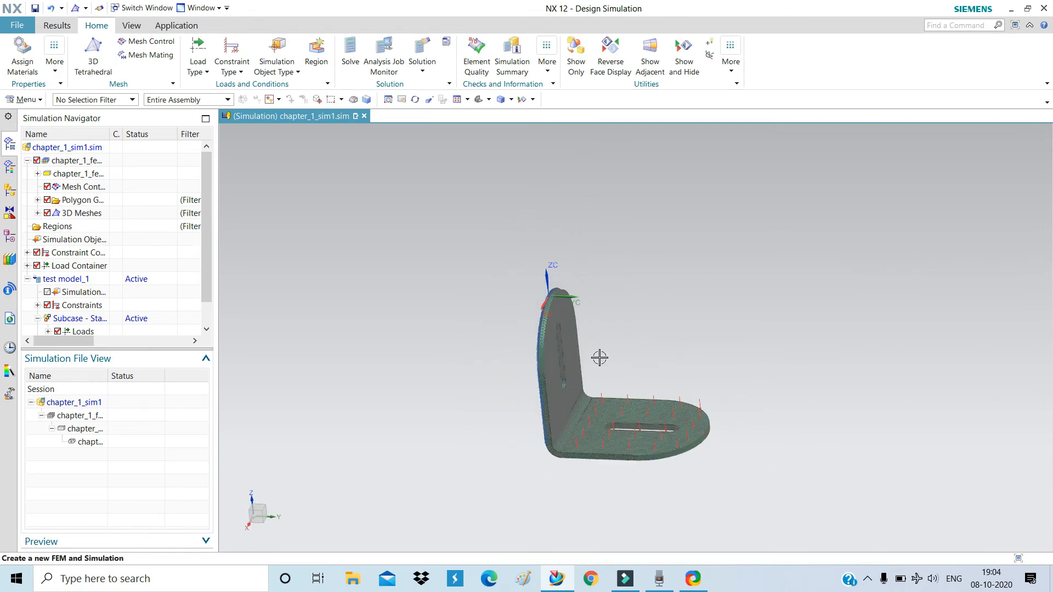
scroll(599, 439, "up", 3)
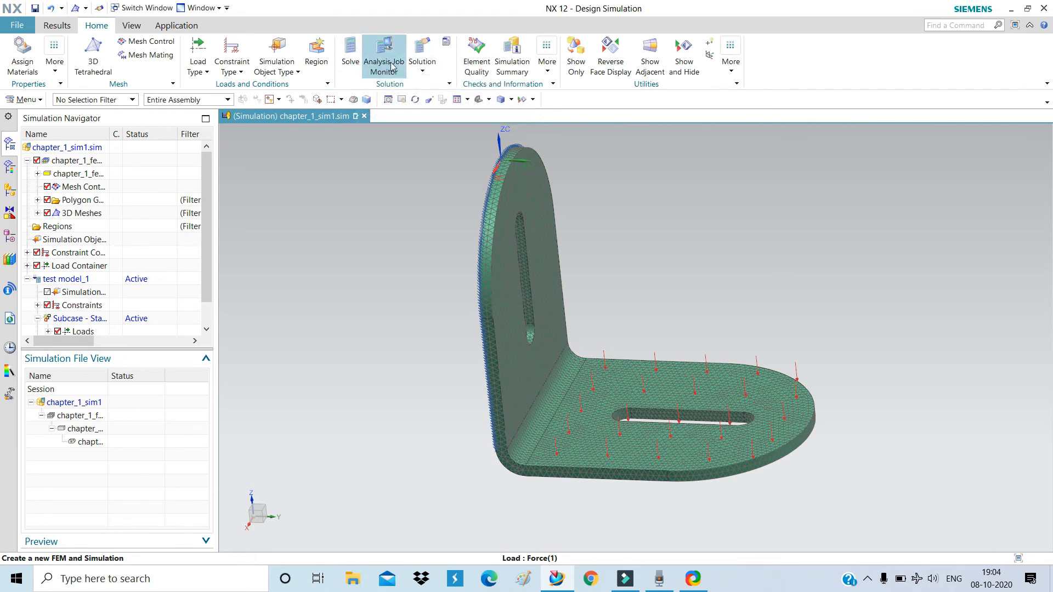
left_click(421, 73)
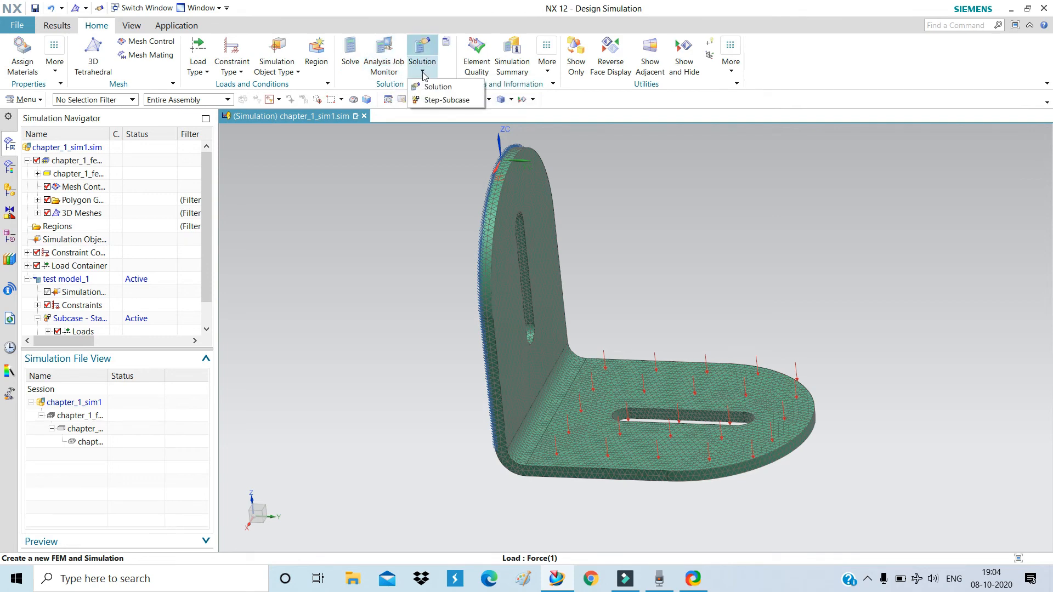
Solve the analysis with Submit set to Solve and Model Setup Check enabled.
right_click(347, 215)
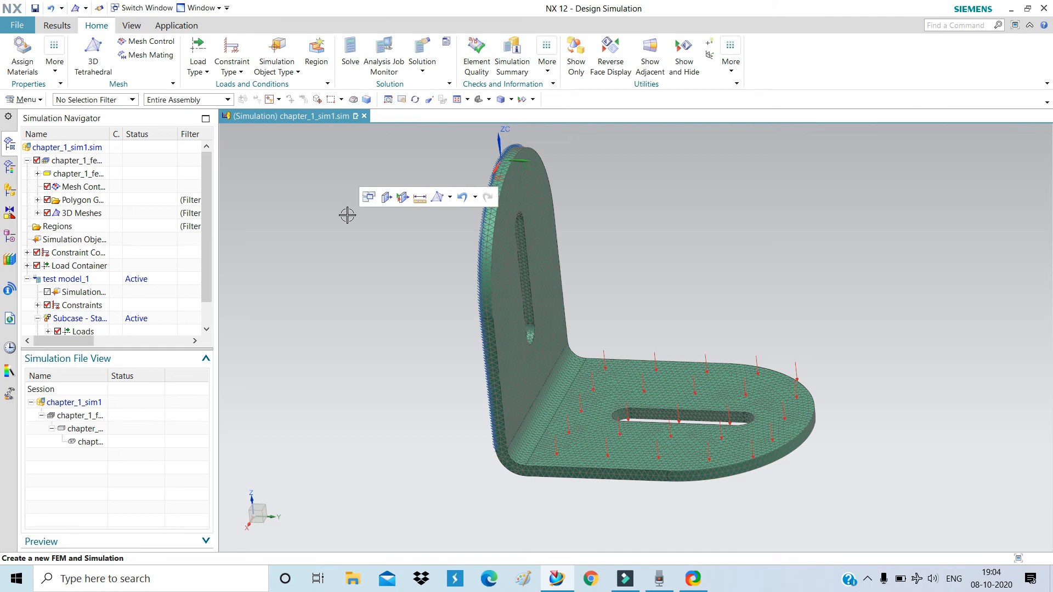
left_click(351, 55)
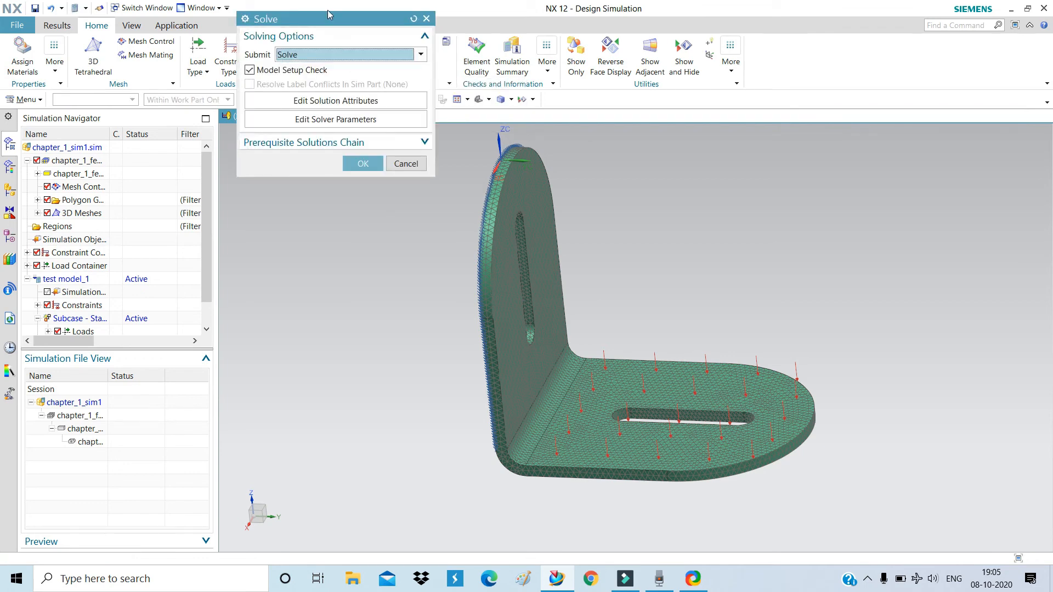
left_click_drag(327, 20, 318, 118)
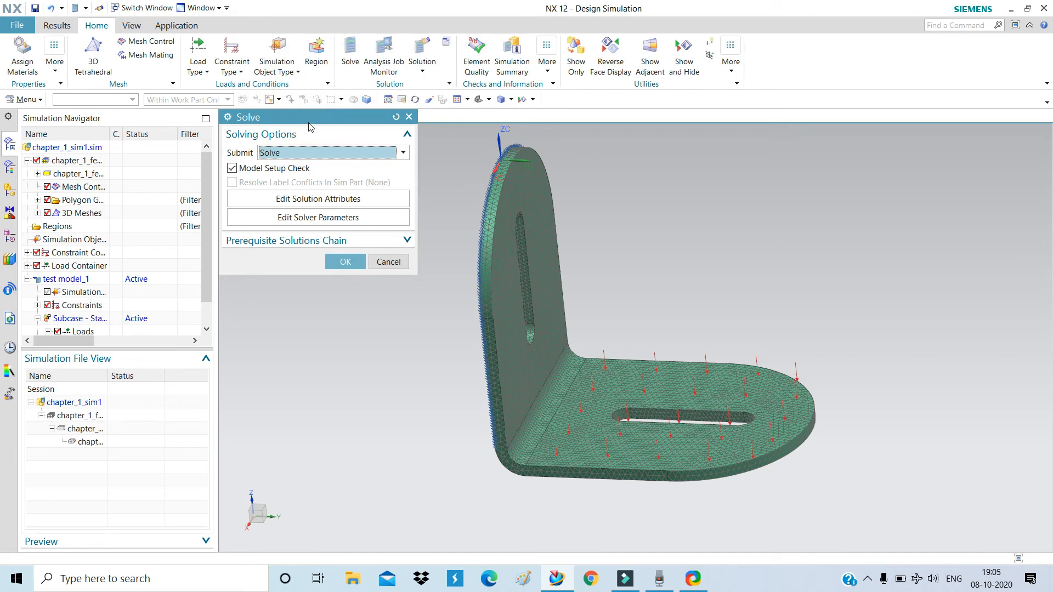
left_click(316, 153)
left_click(315, 155)
left_click(350, 264)
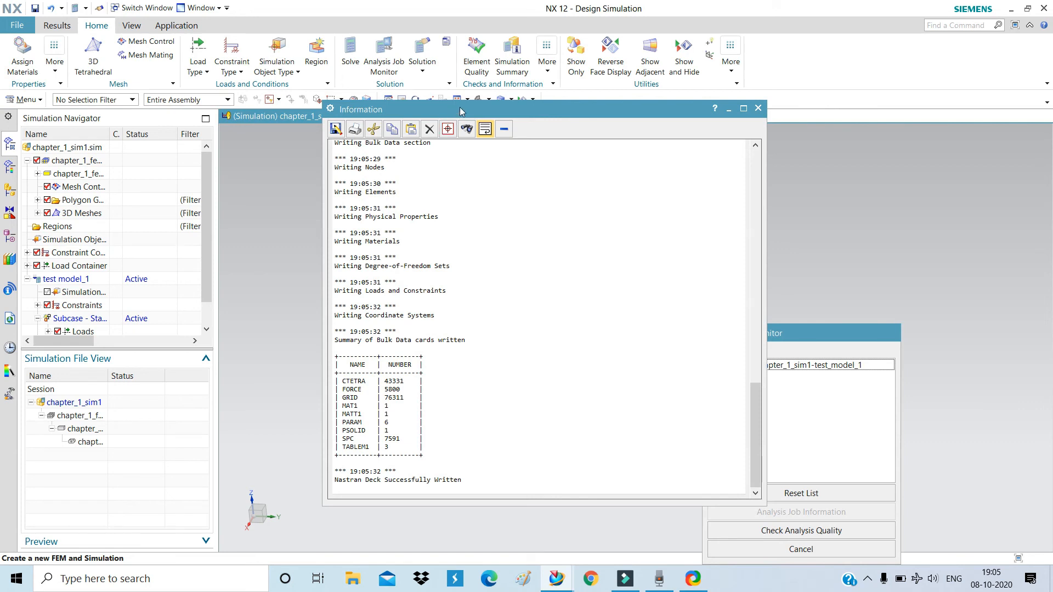
Arrange the Information, Analysis Job Monitor and Solution Monitor windows while Nastran runs to END OF JOB.
left_click_drag(455, 114, 353, 85)
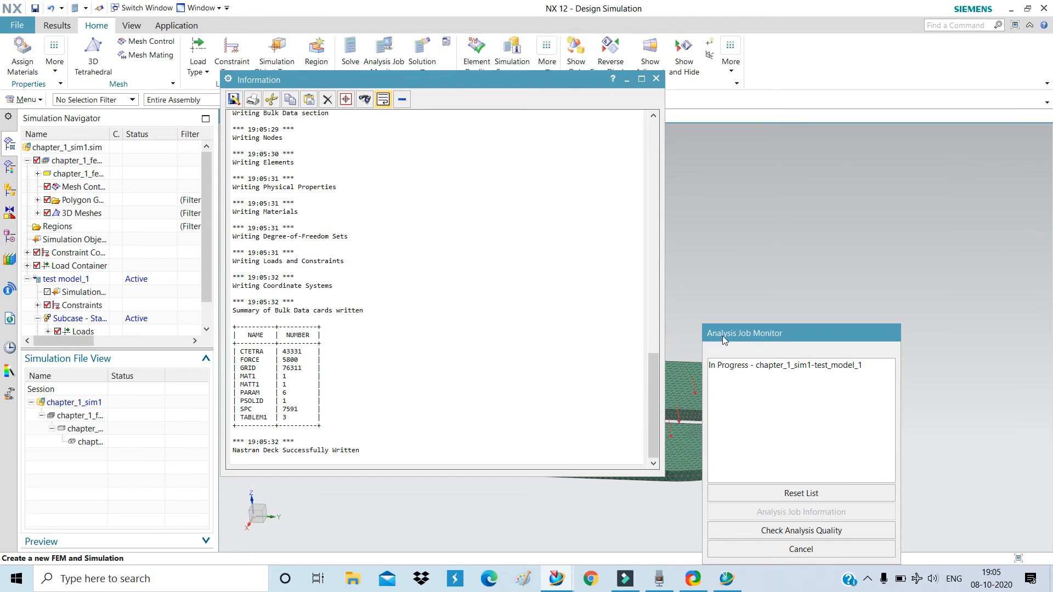
left_click_drag(722, 340, 688, 173)
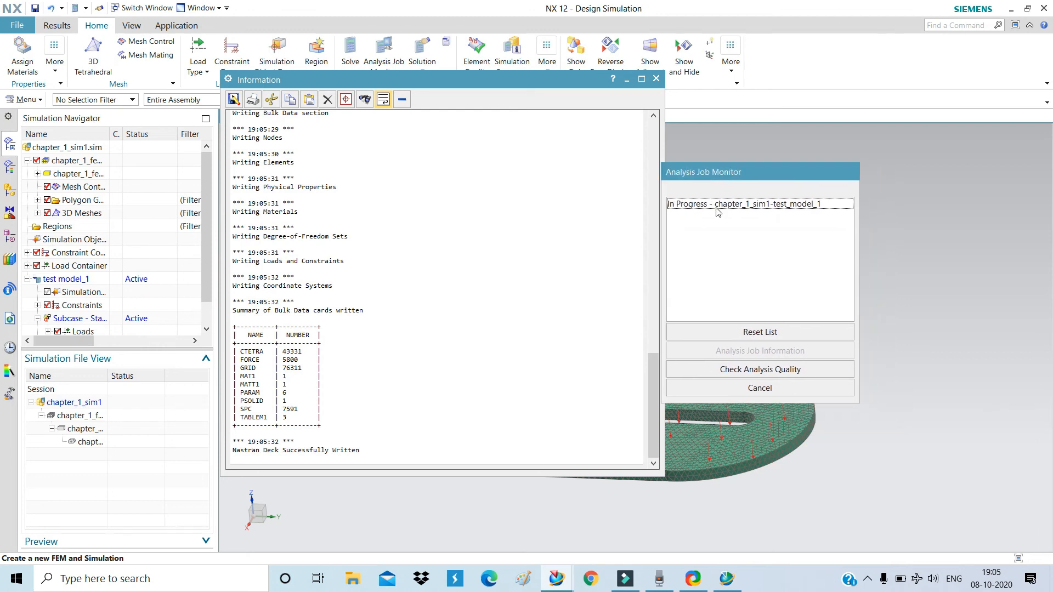
left_click(725, 579)
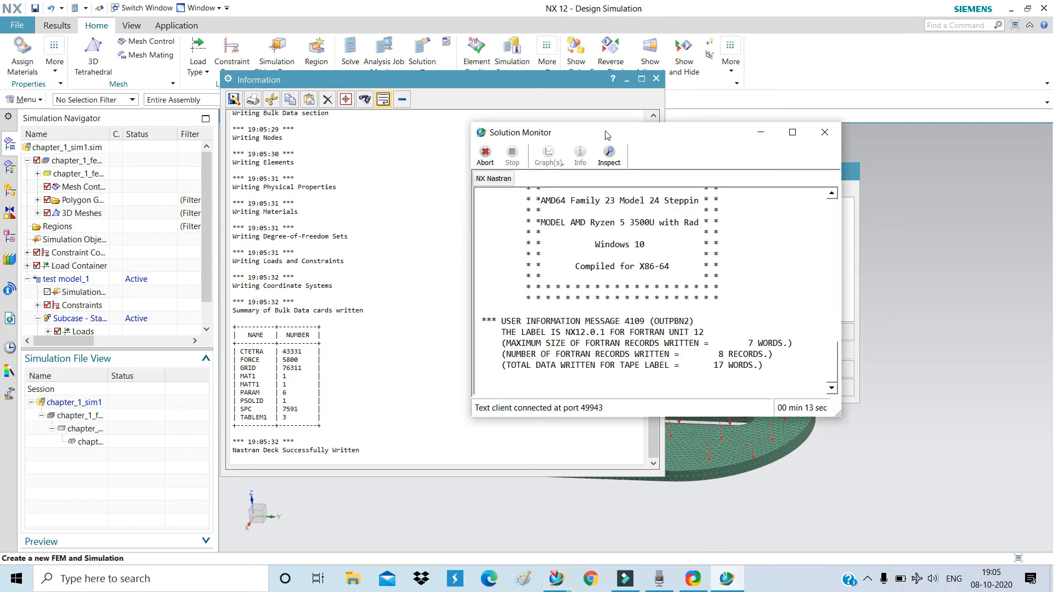
left_click_drag(579, 137, 529, 124)
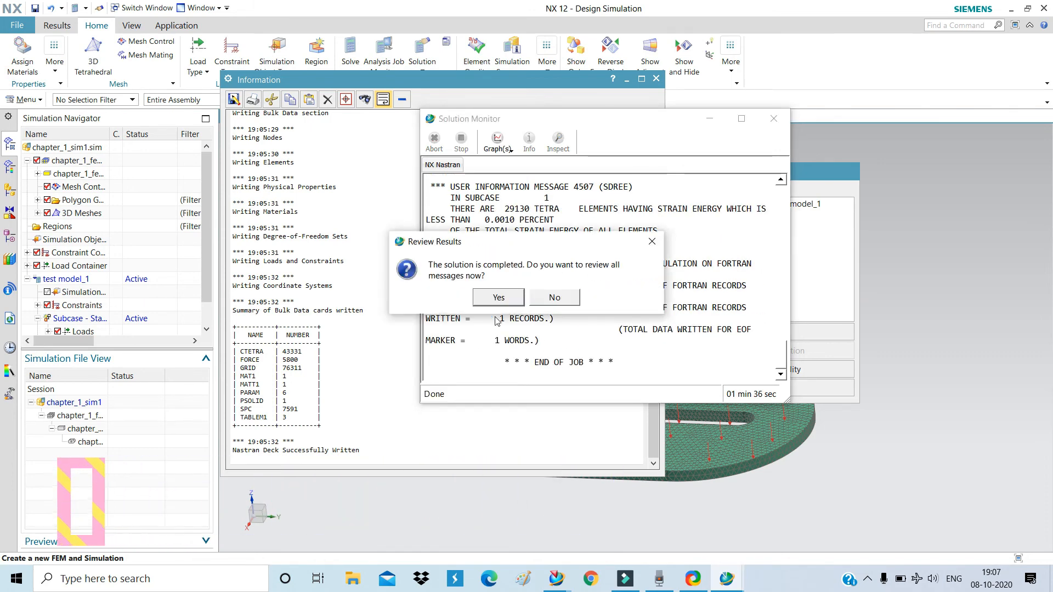
Accept reviewing all solver messages, then close the Solution Monitor, Job Monitor and Information windows.
left_click_drag(490, 242, 437, 218)
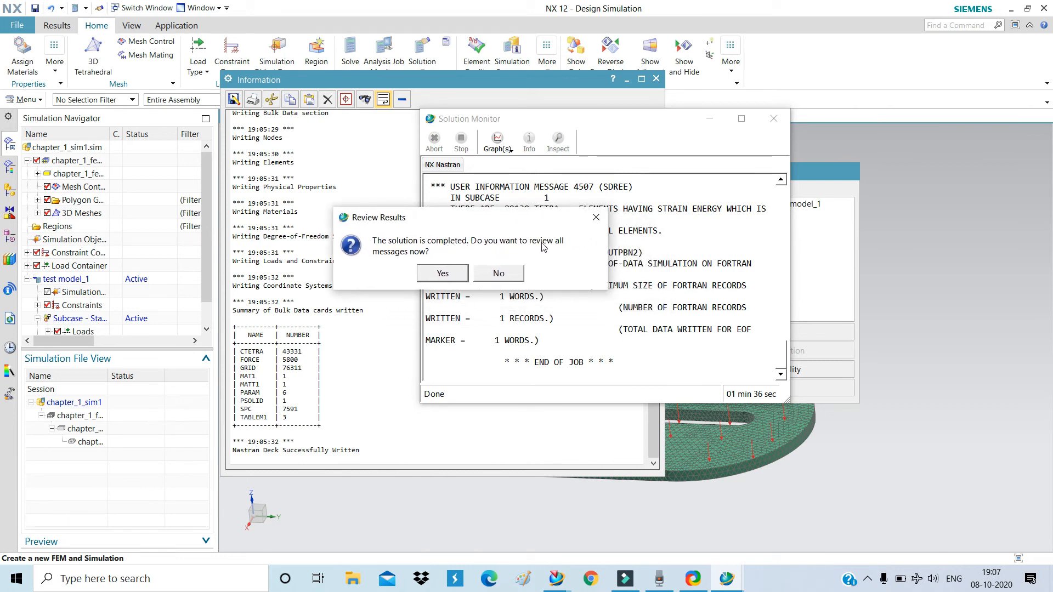
left_click(443, 274)
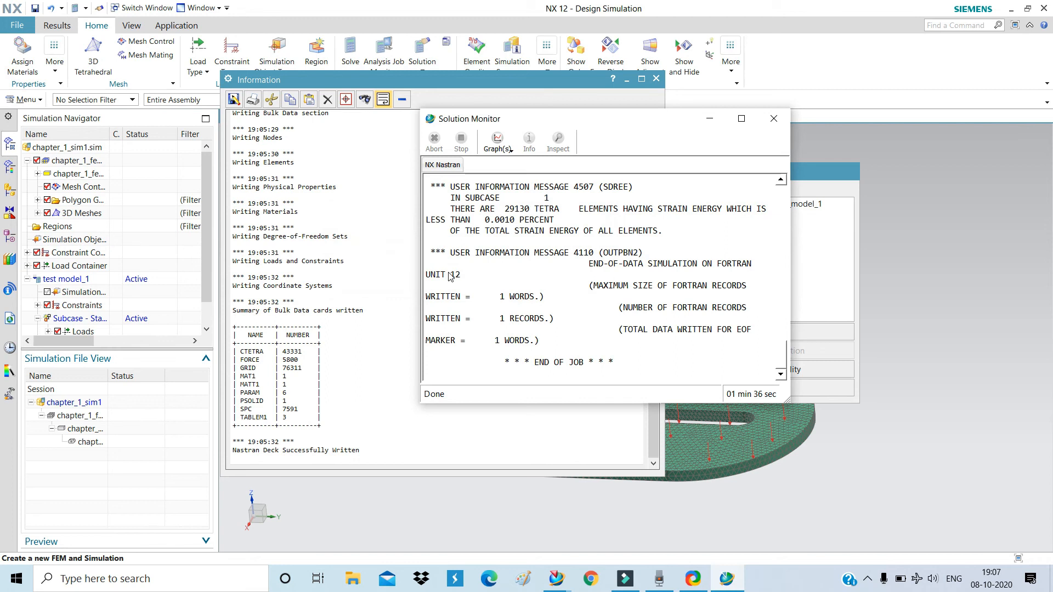
left_click(775, 119)
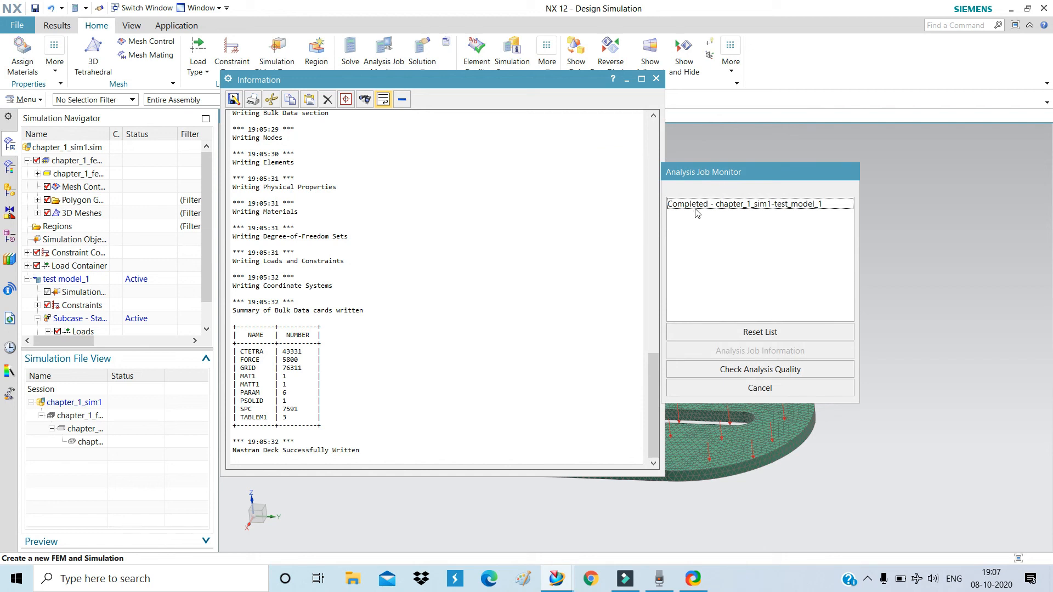
left_click(760, 388)
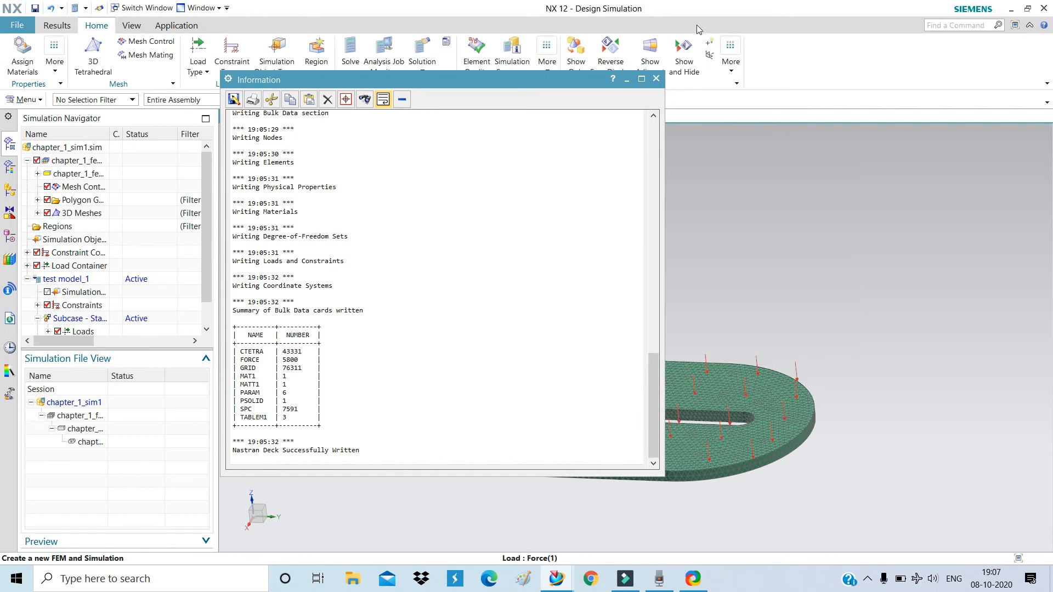
left_click(657, 78)
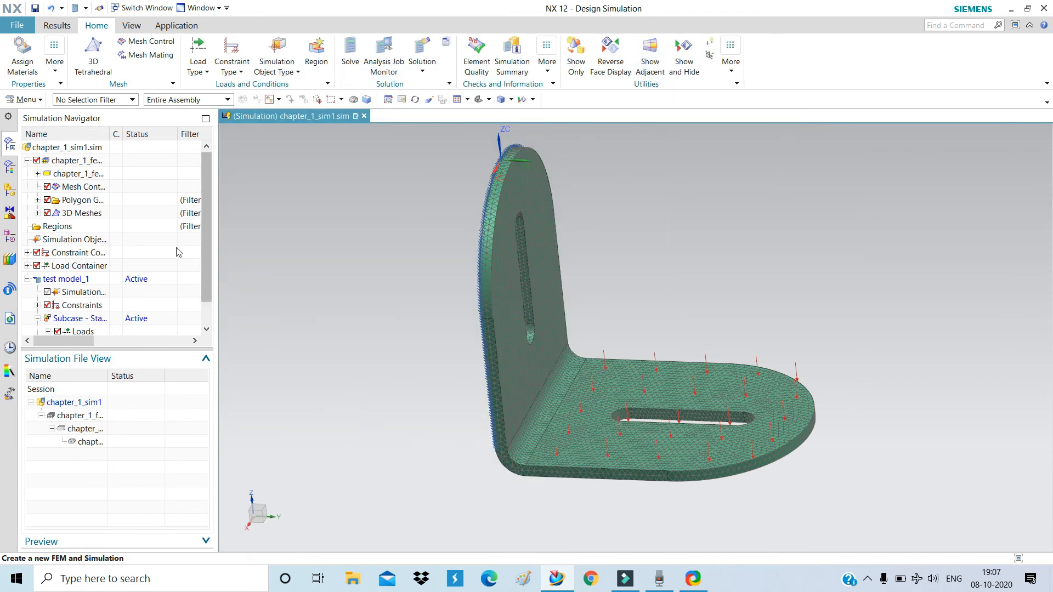
On the Results tab, open the Structural result set for post-processing.
left_click(59, 27)
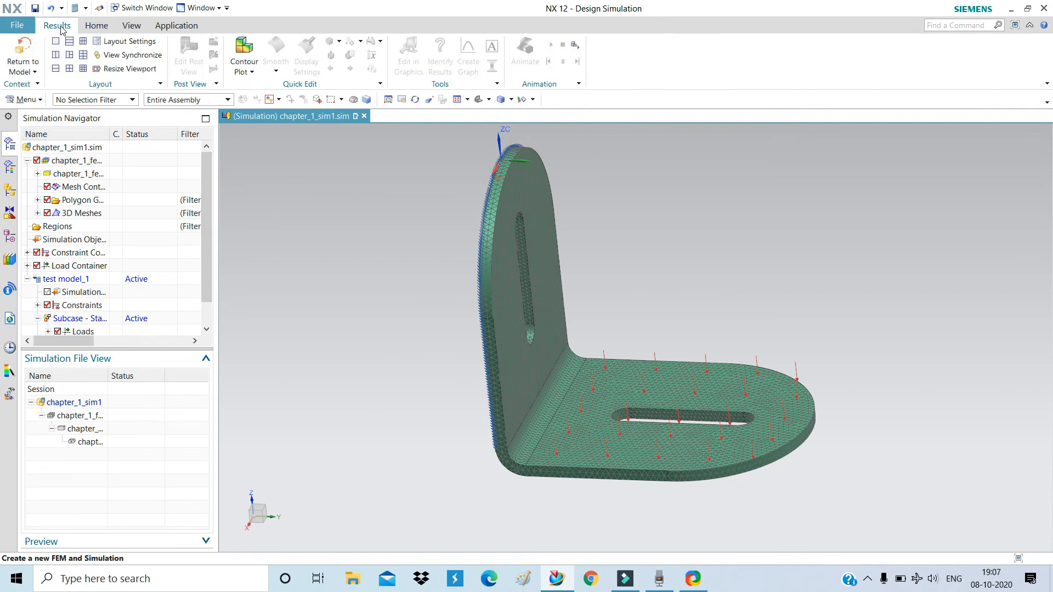
scroll(83, 294, "down", 1)
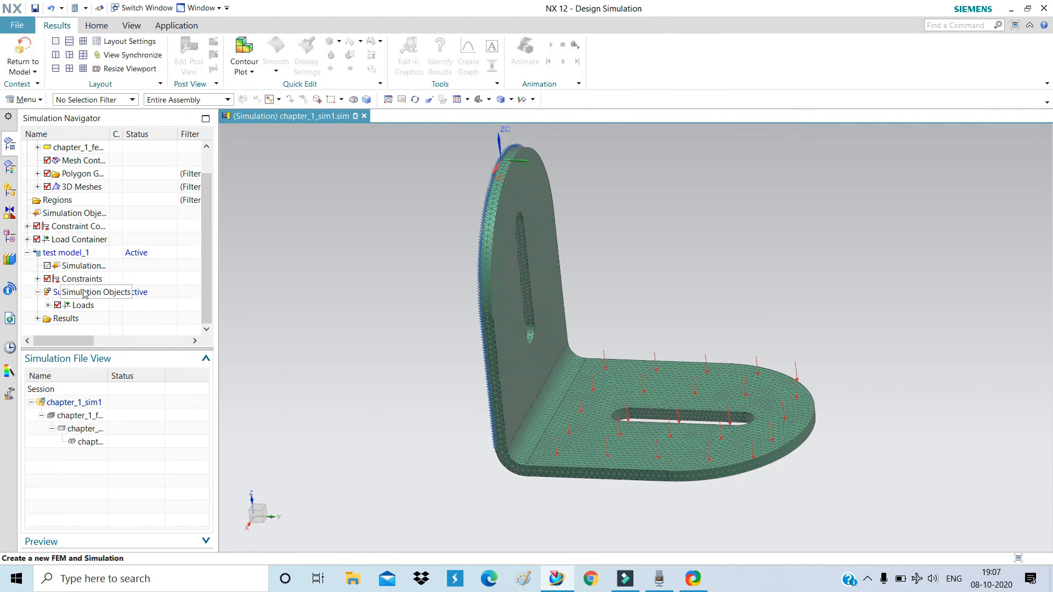
scroll(83, 295, "up", 1)
scroll(85, 295, "down", 1)
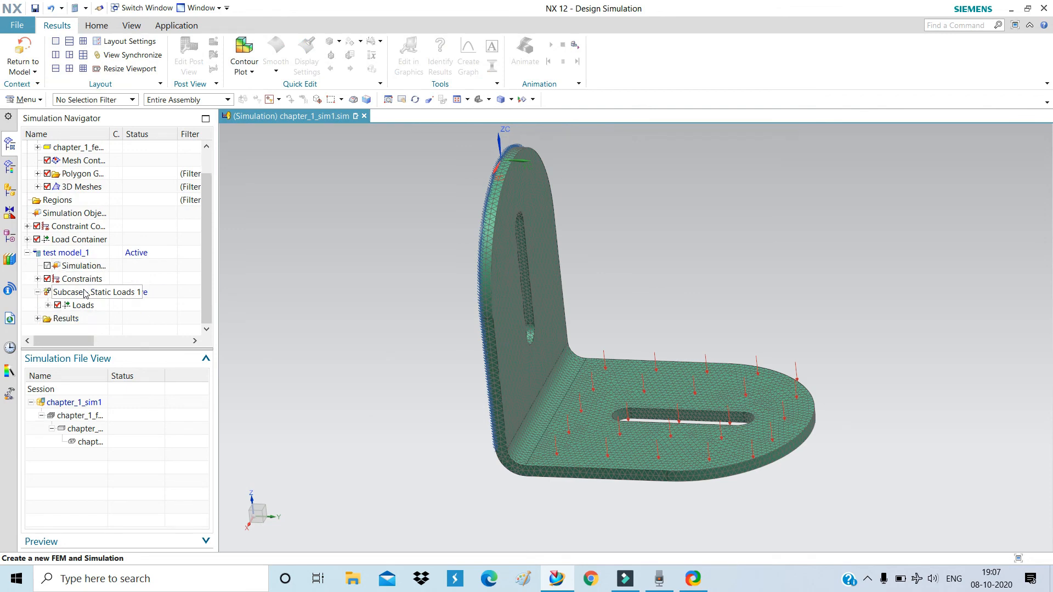
left_click(37, 318)
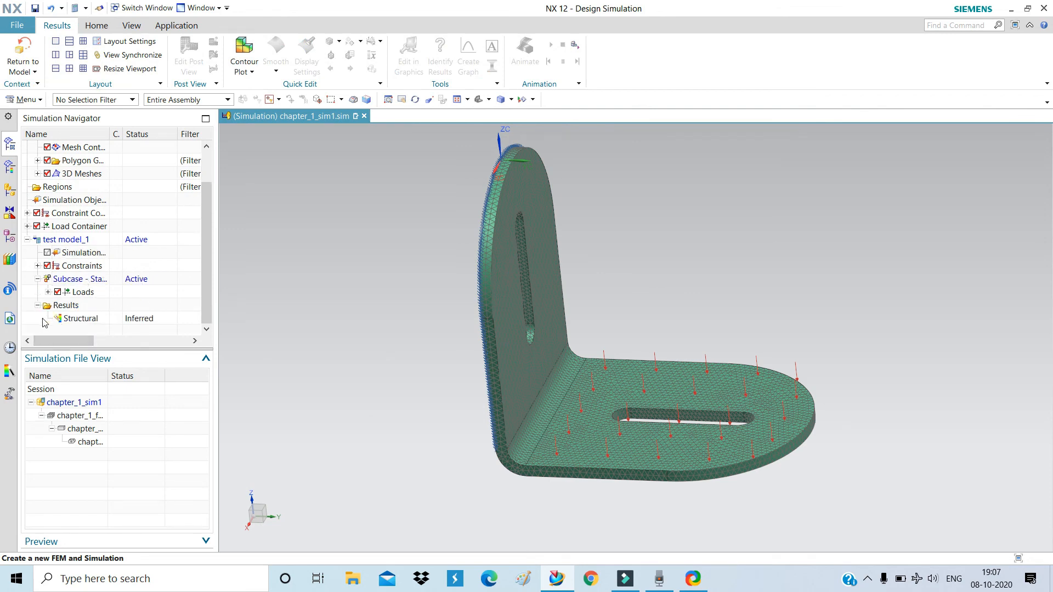
left_click(86, 320)
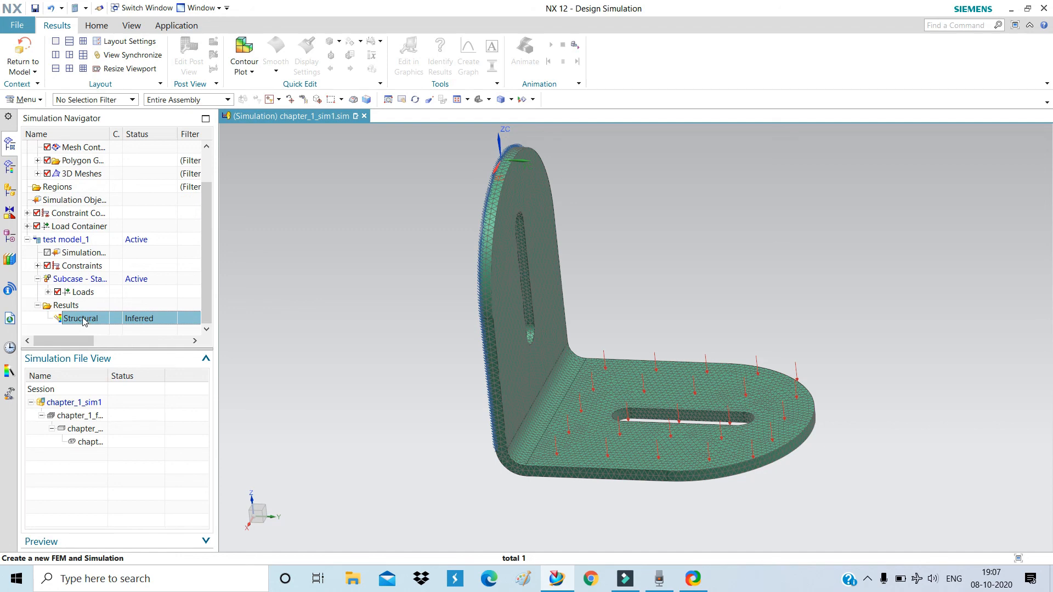
right_click(84, 322)
left_click(105, 325)
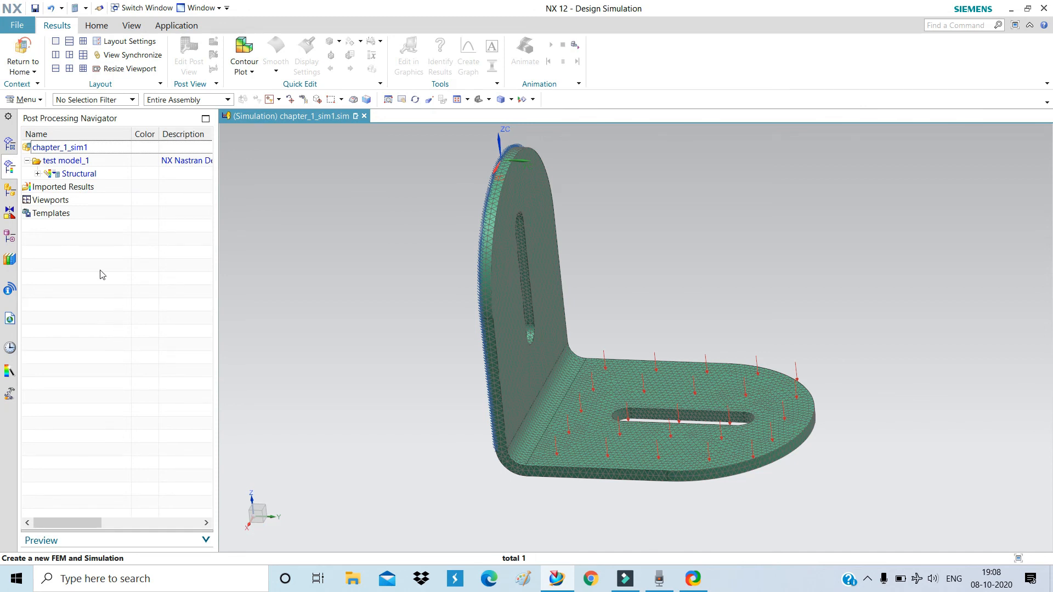
Expand Structural and Displacement - Nodal to list X, Y, Z and Magnitude.
left_click(38, 173)
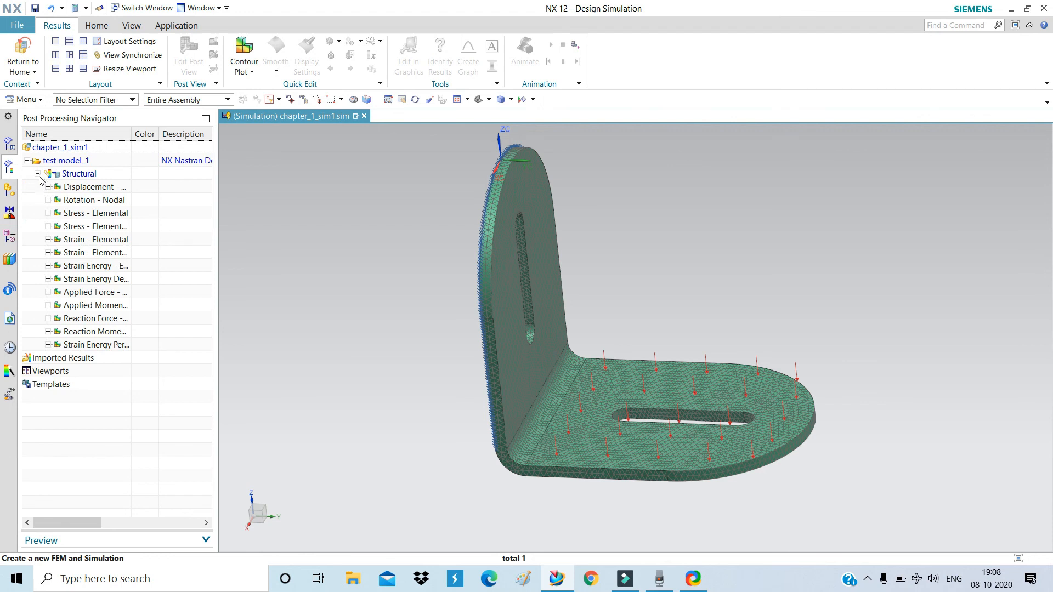
left_click(48, 187)
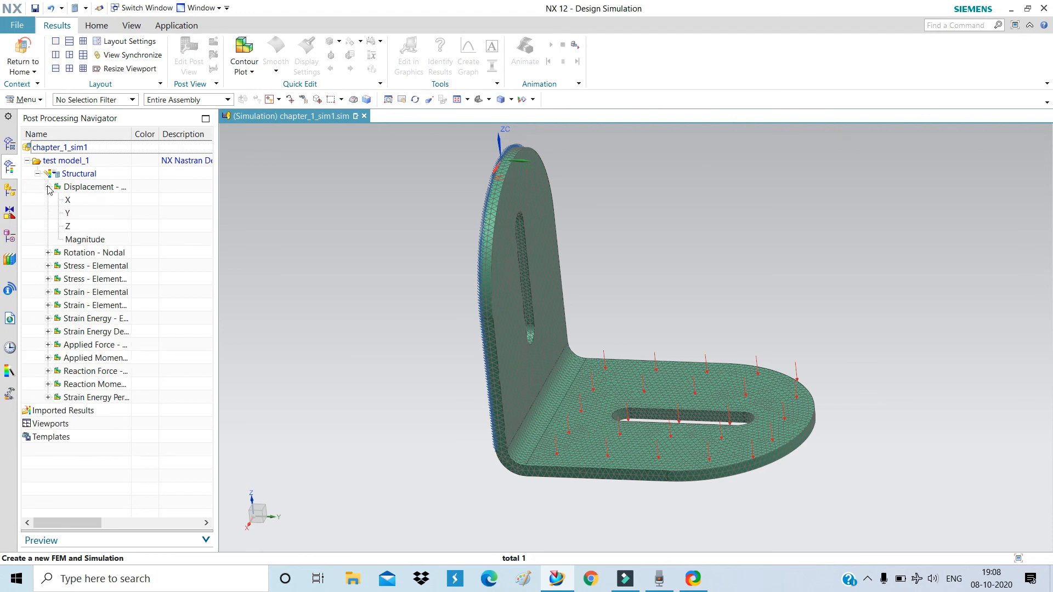
left_click(48, 187)
left_click(47, 187)
left_click(48, 187)
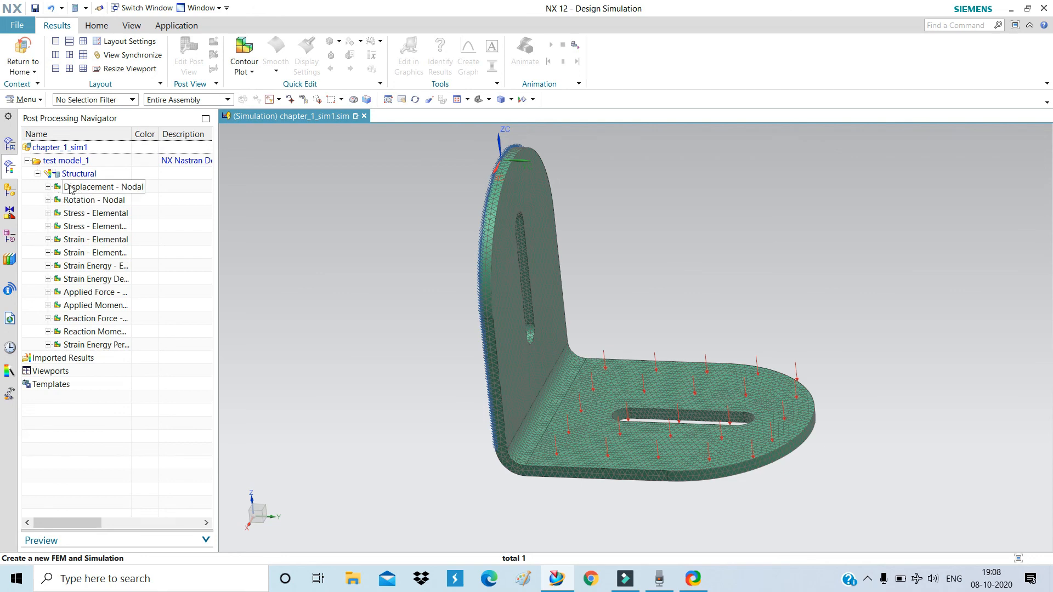
left_click(48, 187)
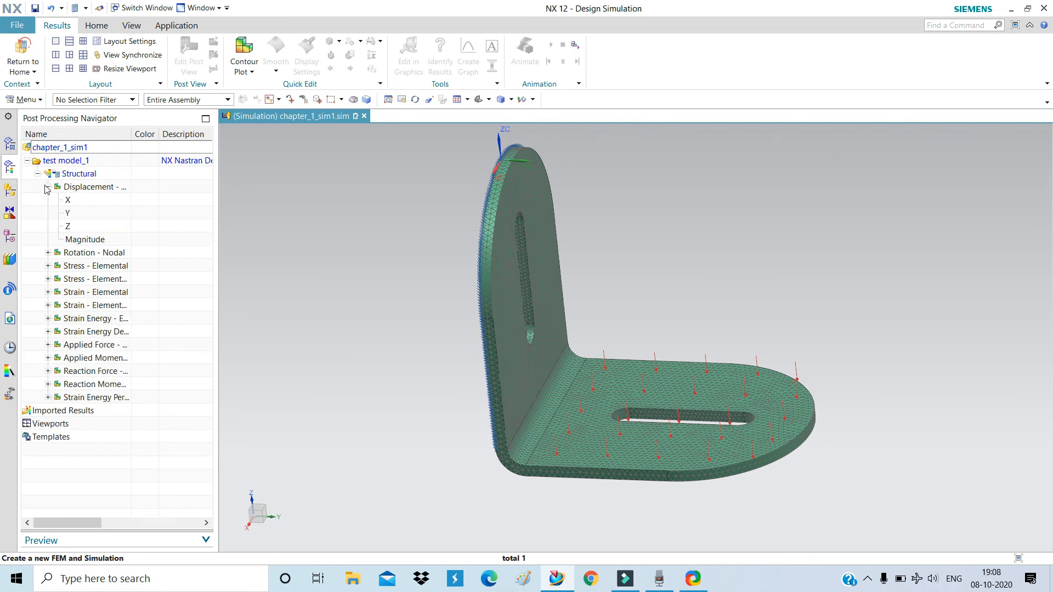
Plot the displacement Magnitude contour, peaking at 0.00334179 mm, and orbit to inspect it.
double_click(85, 239)
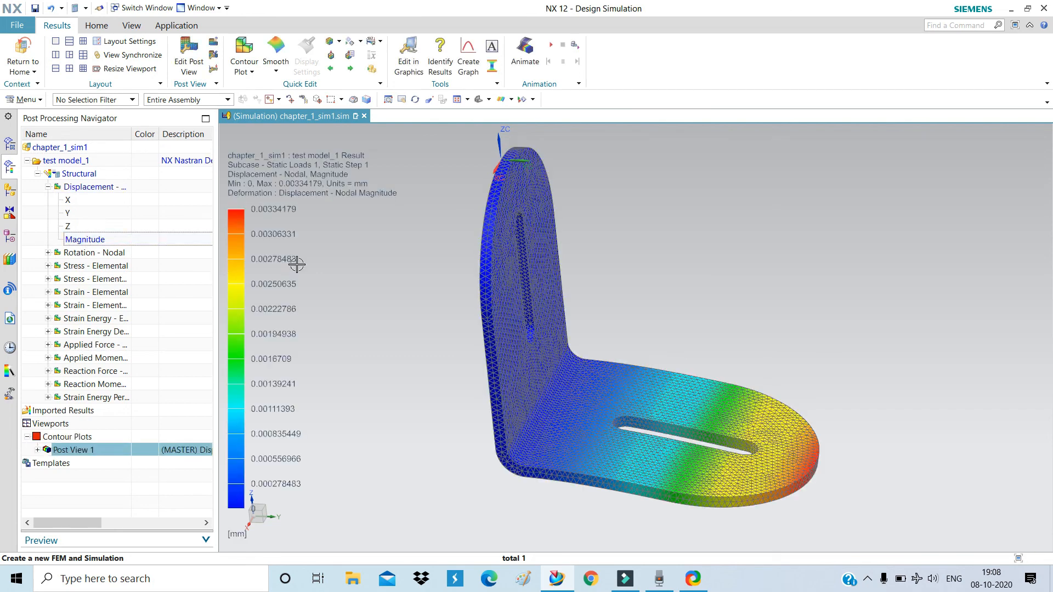
scroll(398, 318, "down", 1)
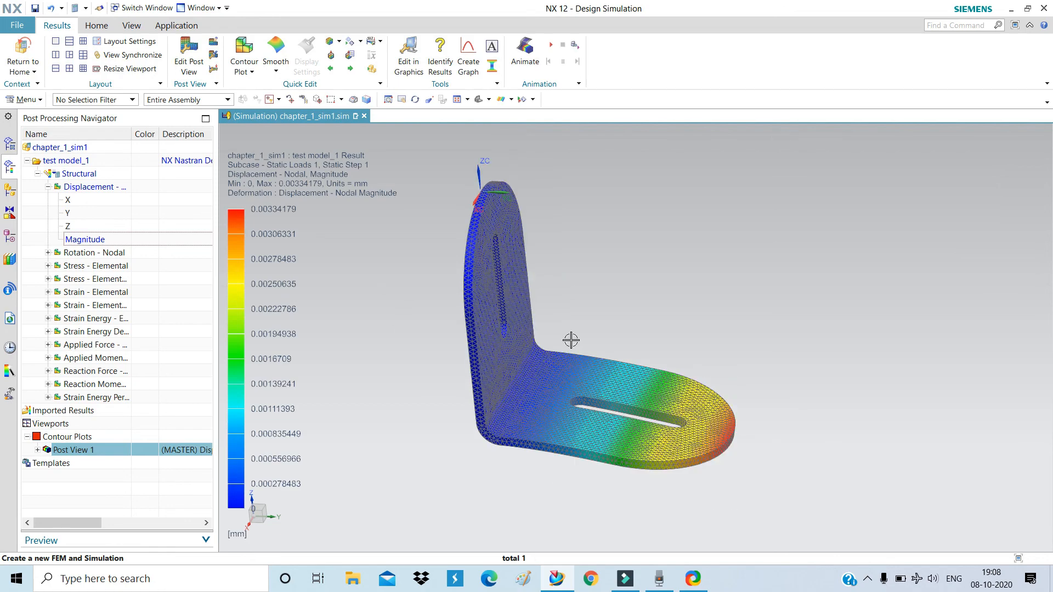
middle_click_drag(578, 324, 581, 298)
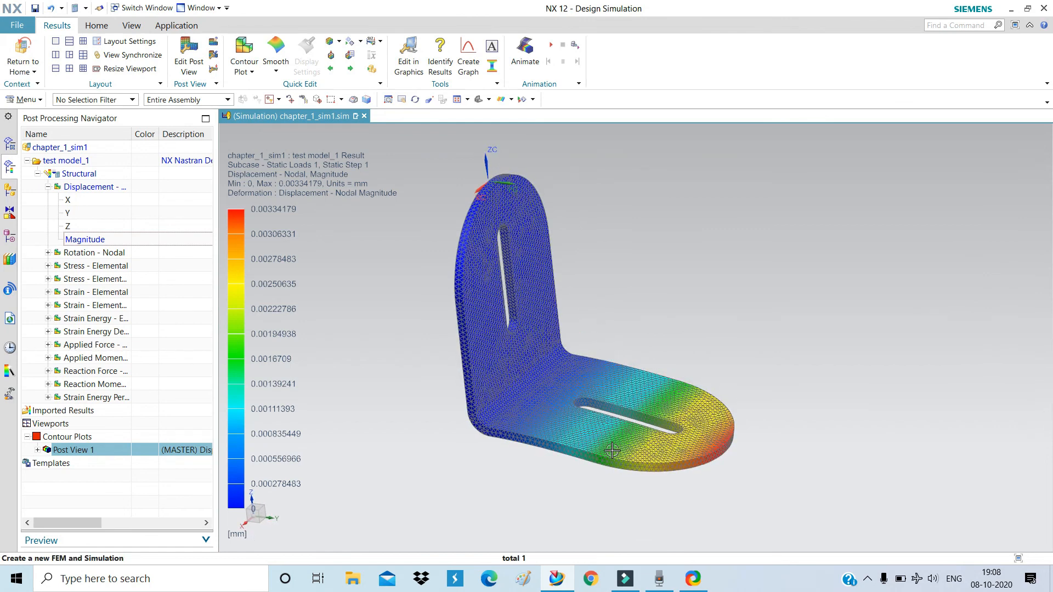
scroll(614, 445, "up", 3)
scroll(614, 445, "down", 4)
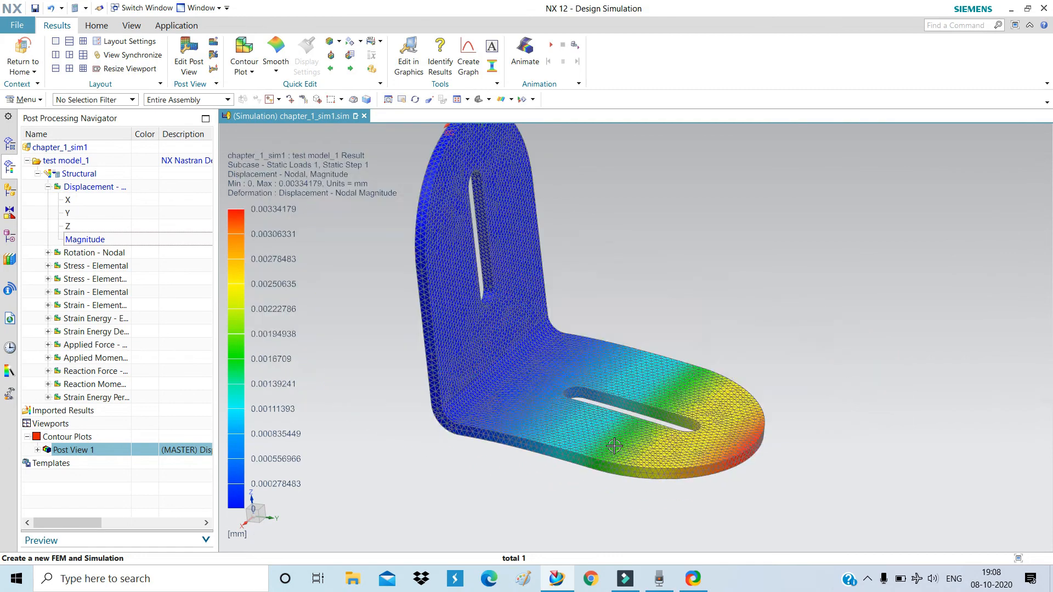
scroll(690, 488, "up", 5)
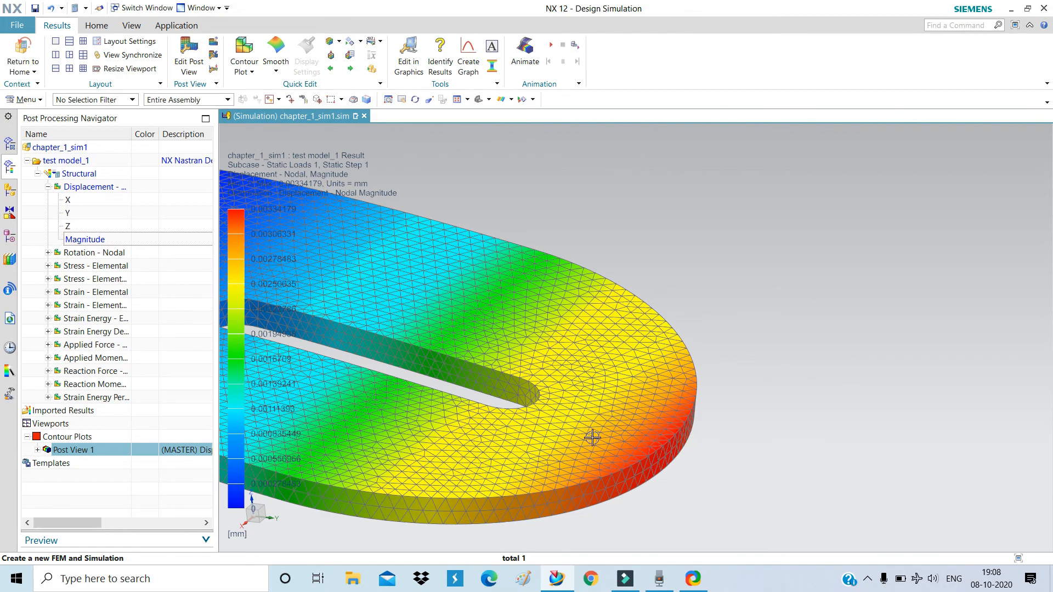
scroll(740, 418, "down", 5)
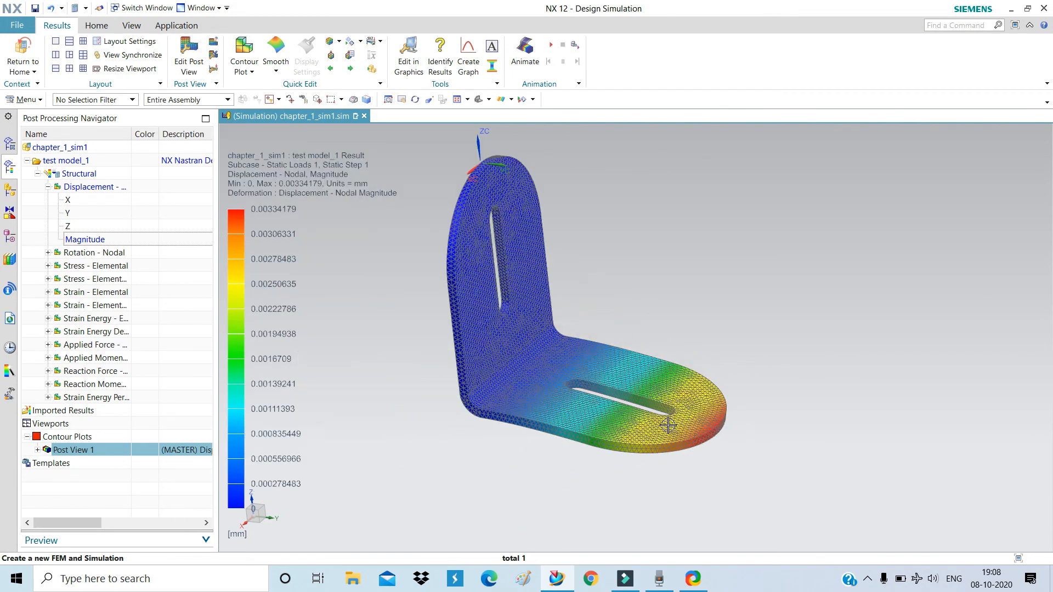
Play the deformation animation, orbit the bracket while it runs, then stop it.
left_click(551, 45)
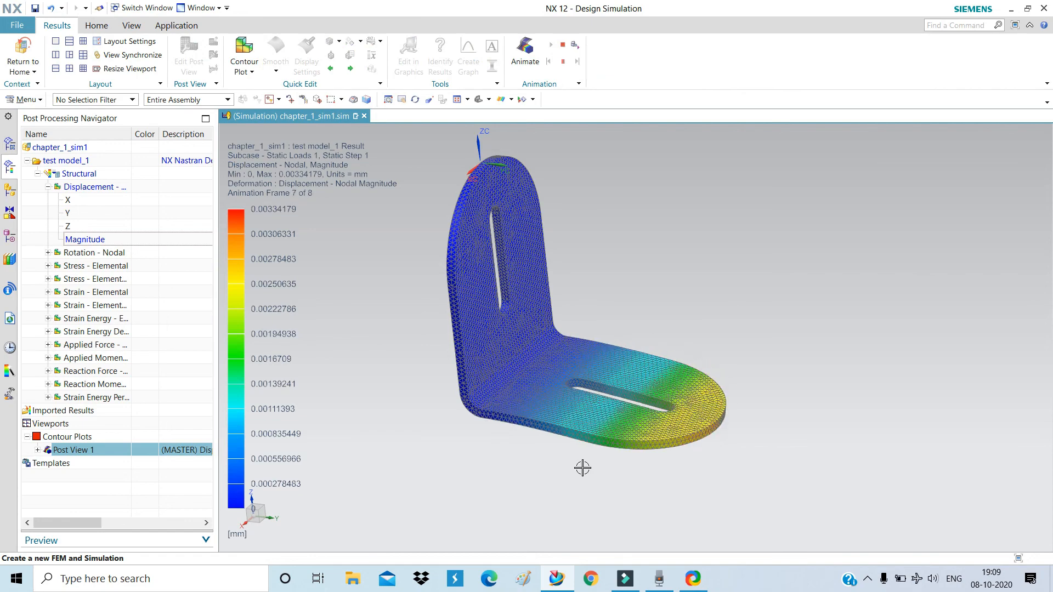
middle_click_drag(582, 468, 587, 445)
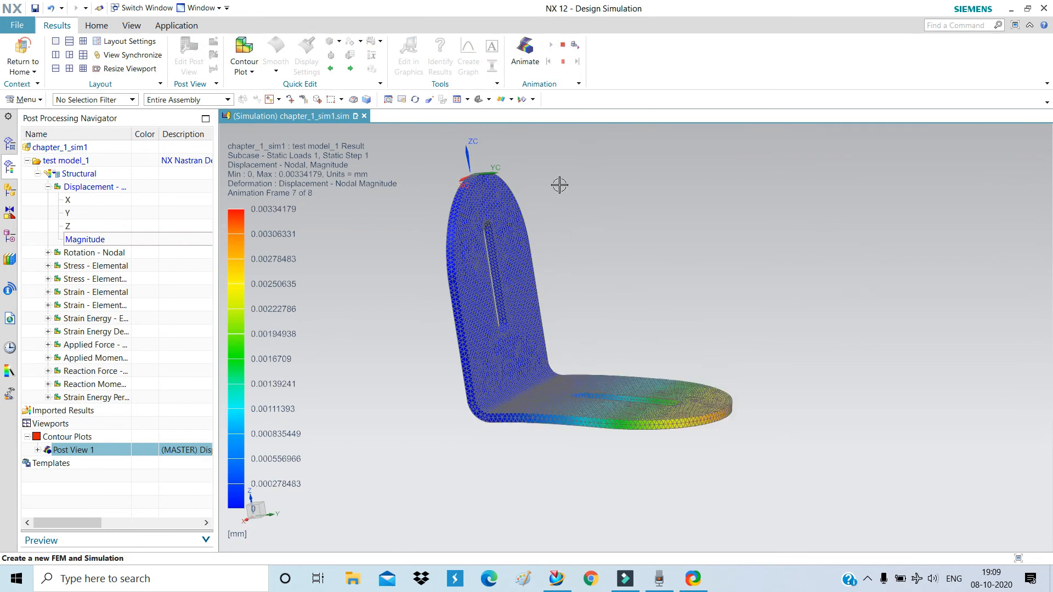
left_click(563, 45)
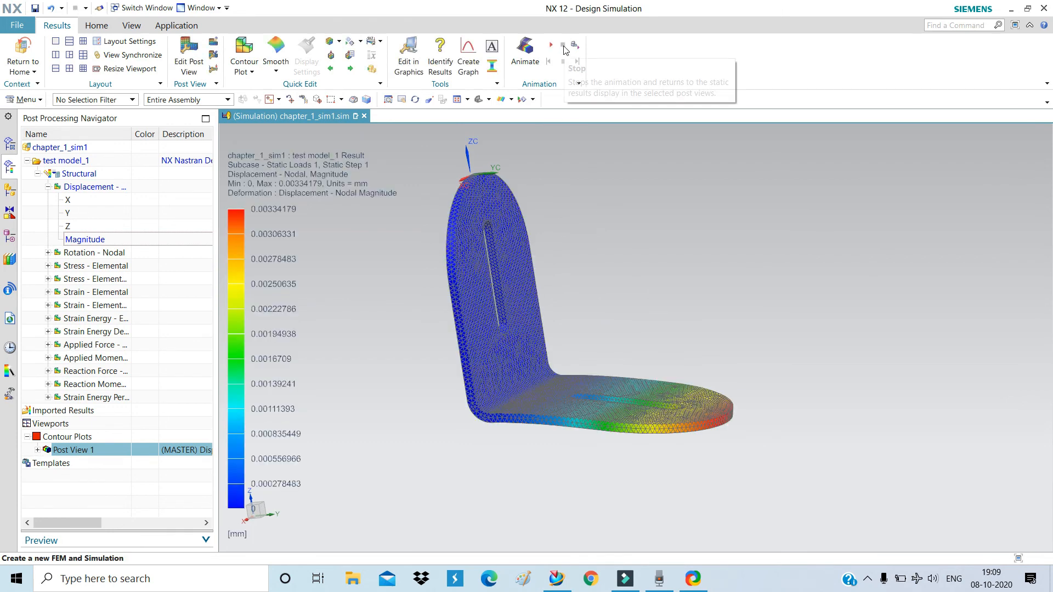